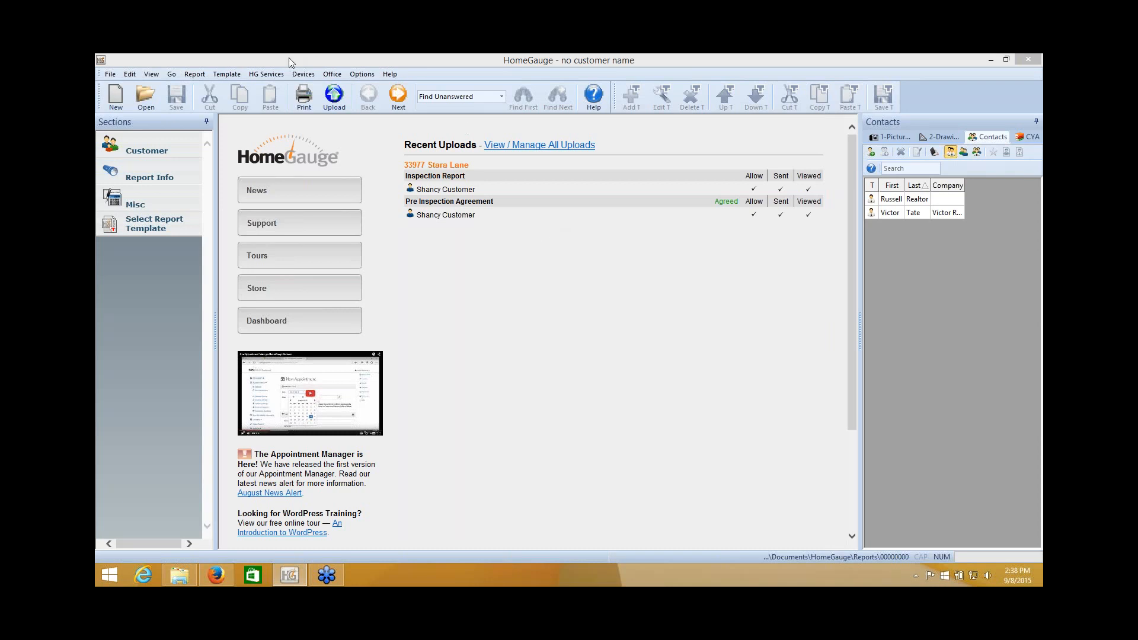
Open the Office menu in the HomeGauge menu bar.
click(336, 77)
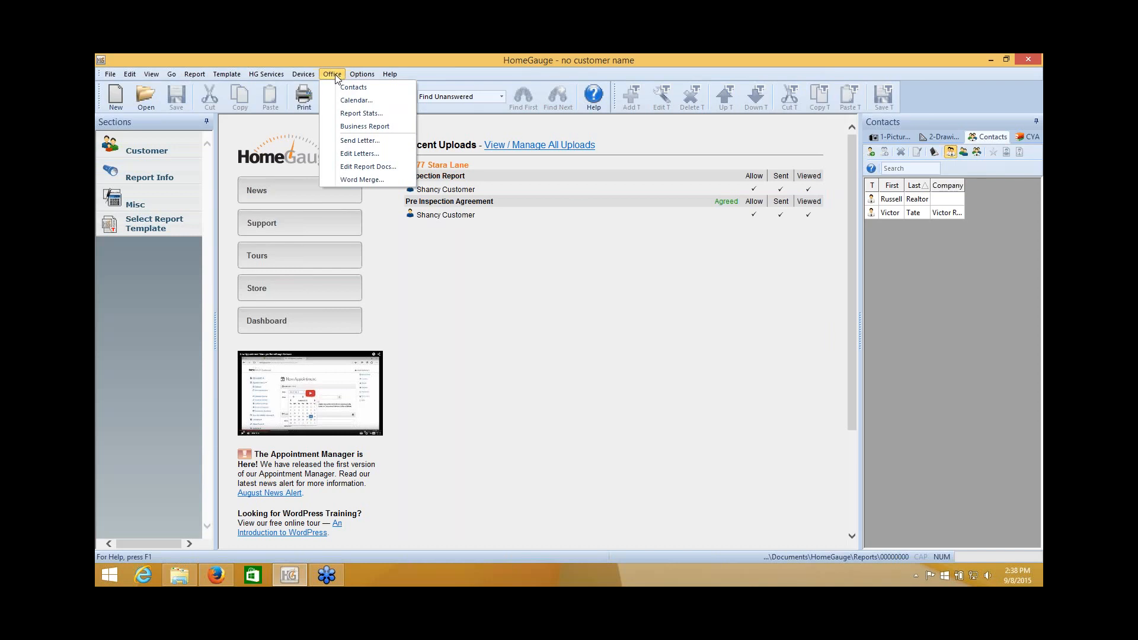
Open Agreement Sample1 from Office > Edit Report Docs for editing.
click(357, 166)
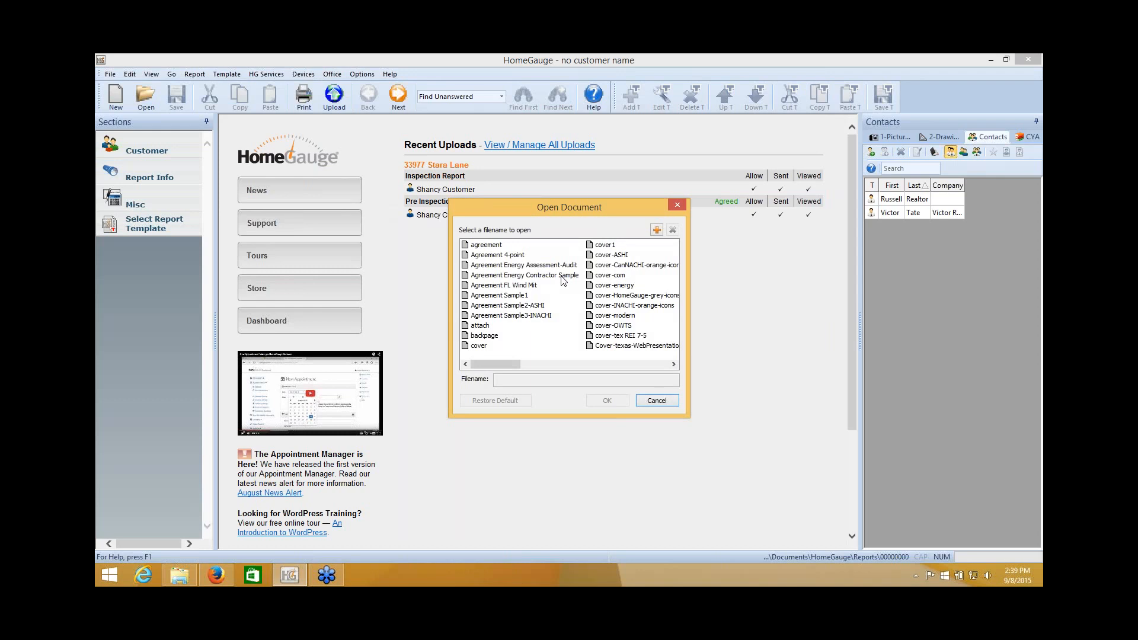
click(495, 296)
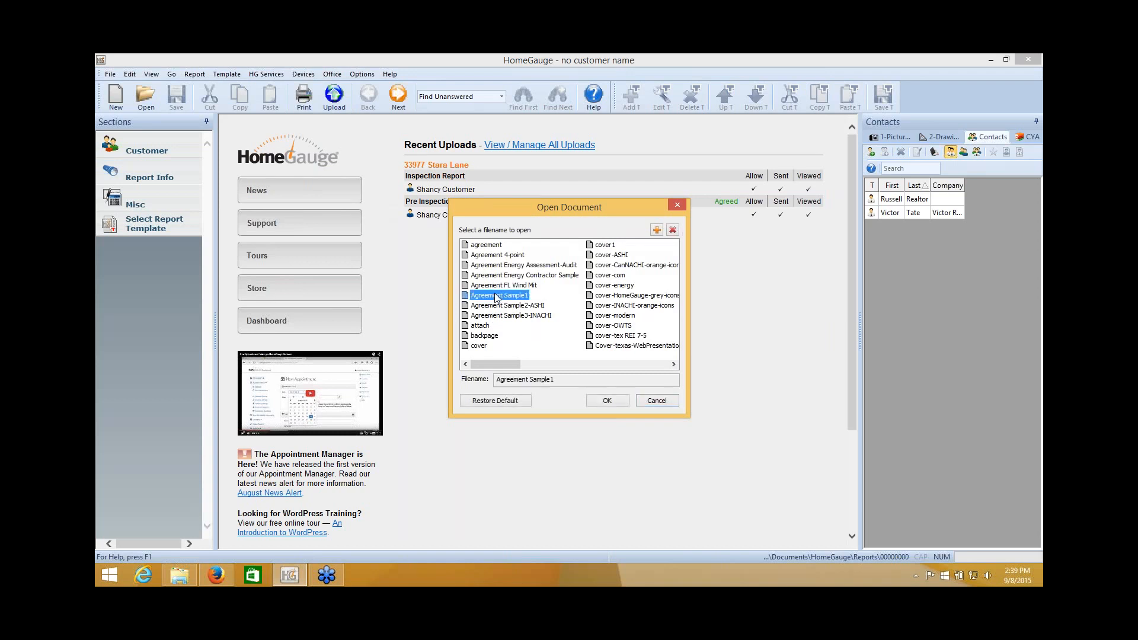
click(625, 402)
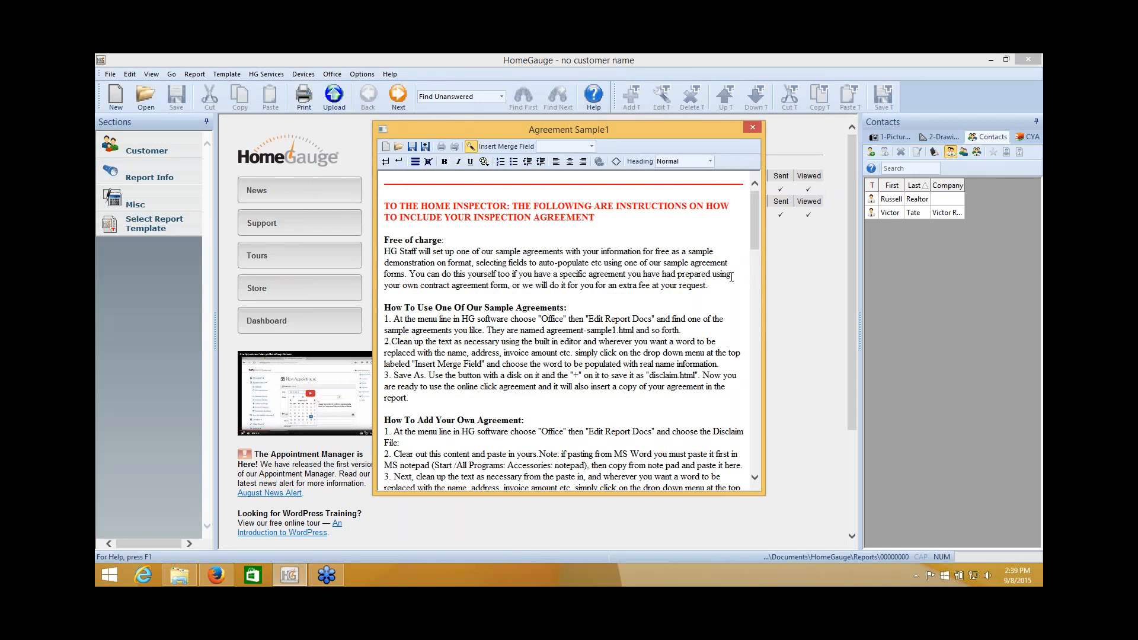
Delete the instructions and disclaimer text at the top of the agreement.
mouse_move(753, 214)
mouse_down()
mouse_move(752, 314)
mouse_move(752, 214)
mouse_up()
drag(384, 205, 747, 484)
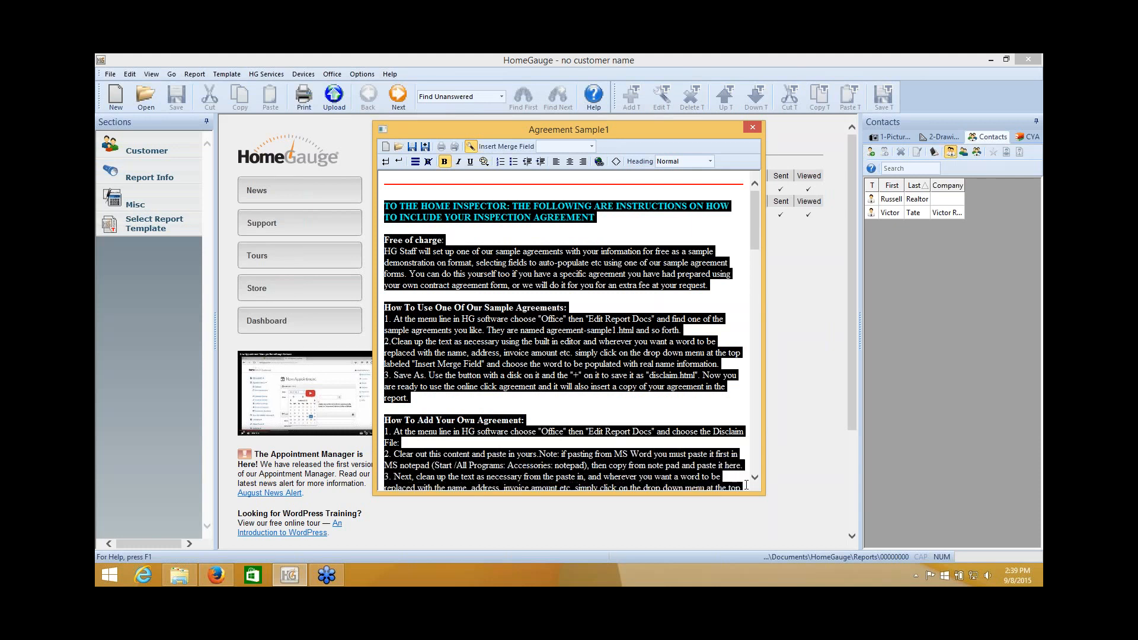
key(Delete)
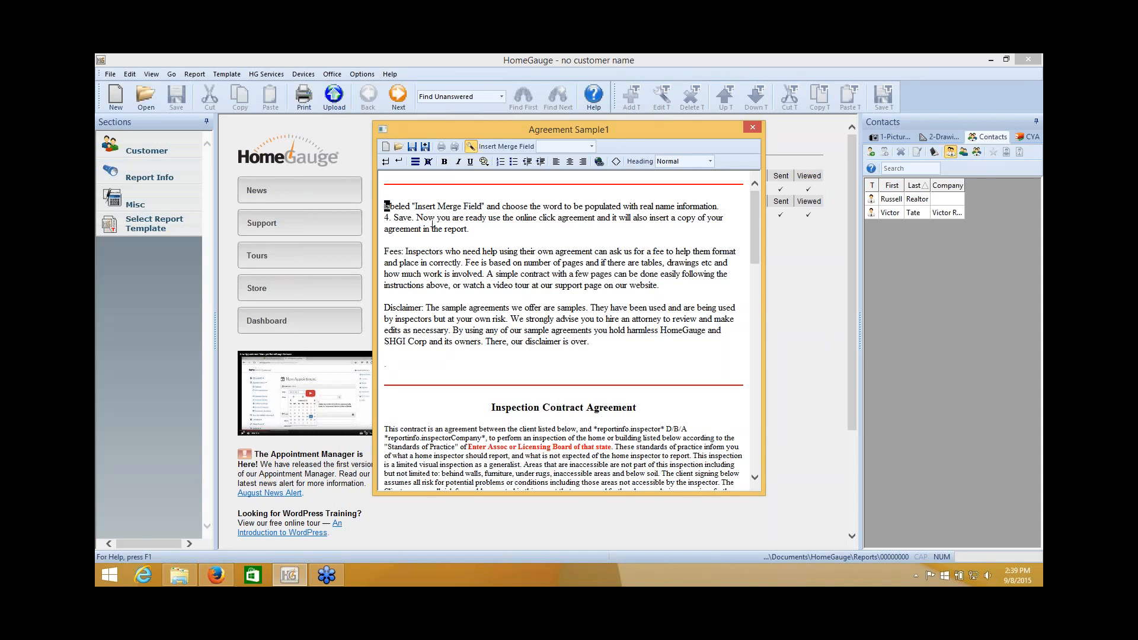
drag(385, 205, 647, 342)
key(Delete)
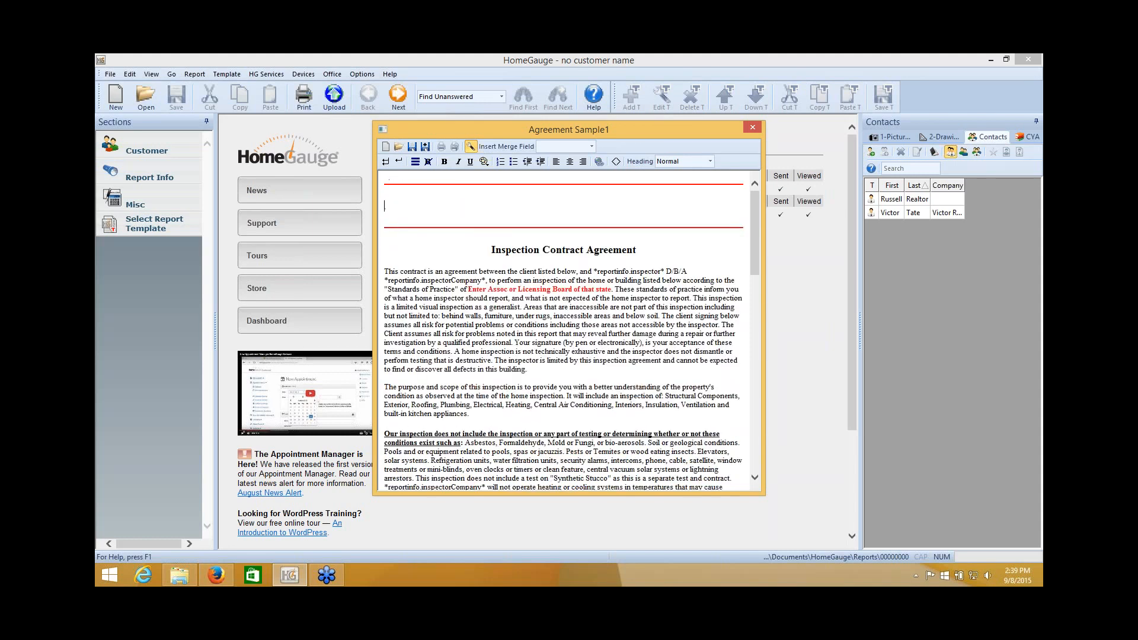
Remove both red horizontal rules and the empty top line above the heading.
click(386, 185)
key(Delete)
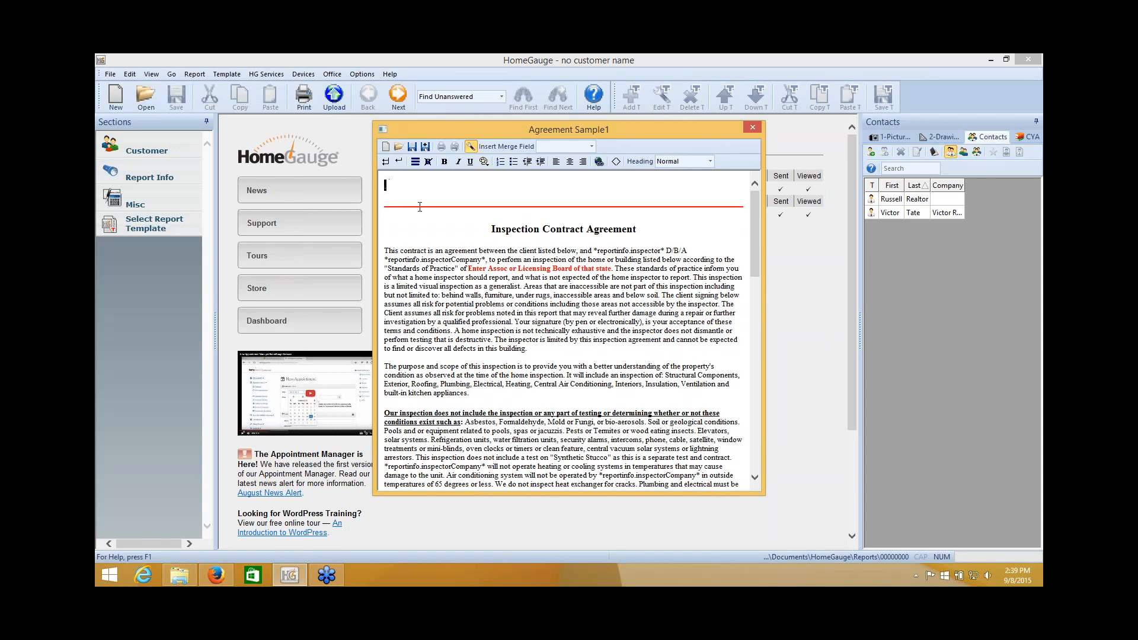
key(Delete)
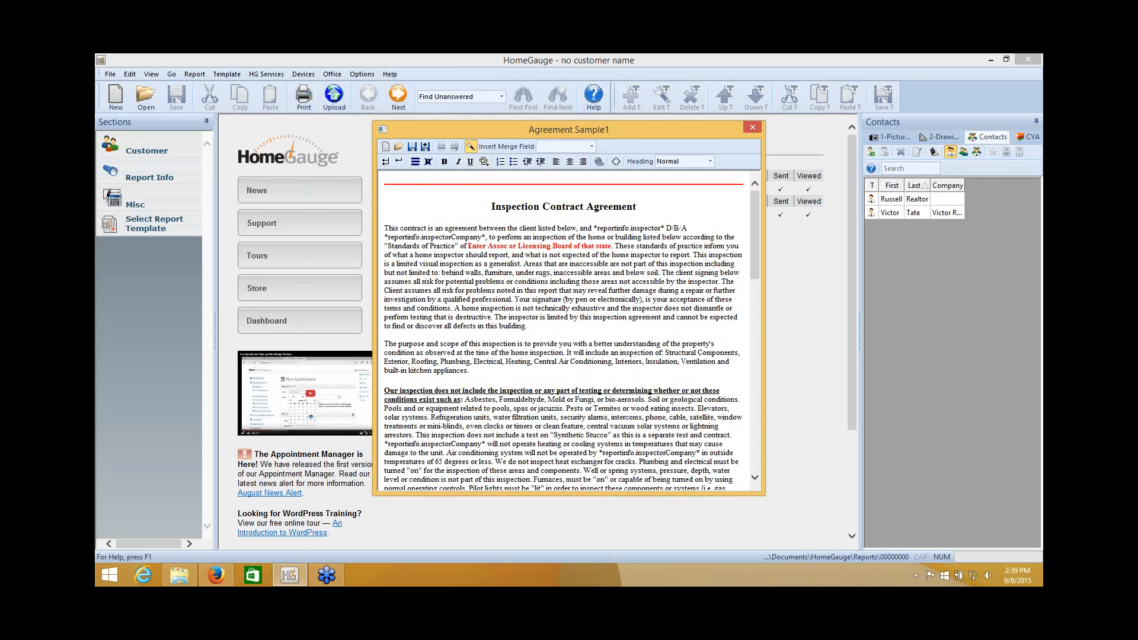
click(563, 184)
key(Delete)
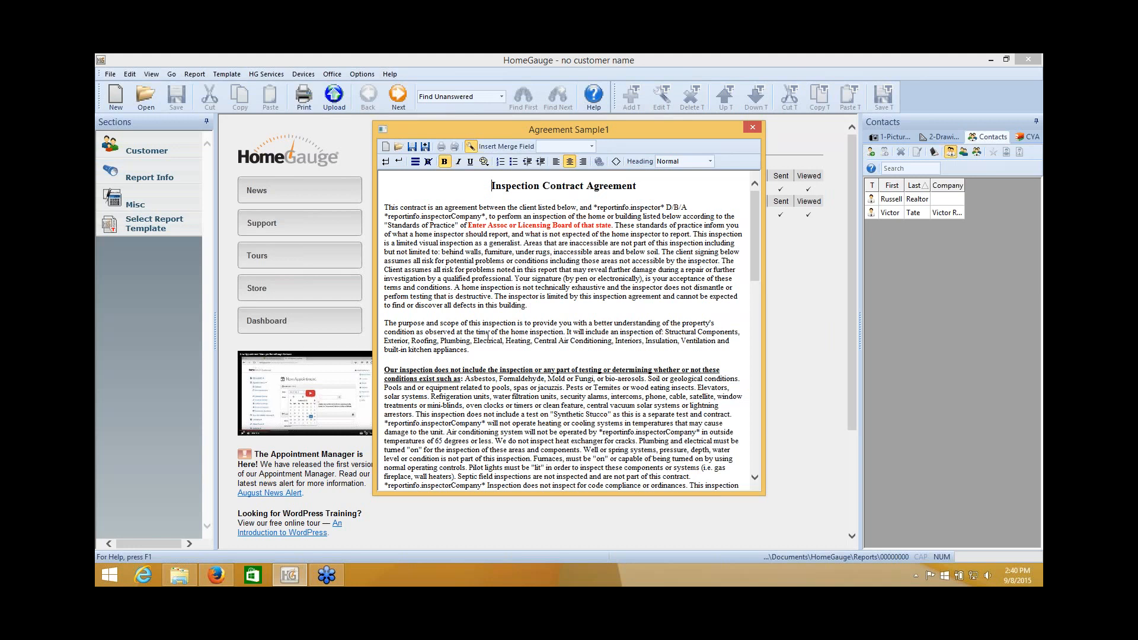
drag(606, 130, 578, 130)
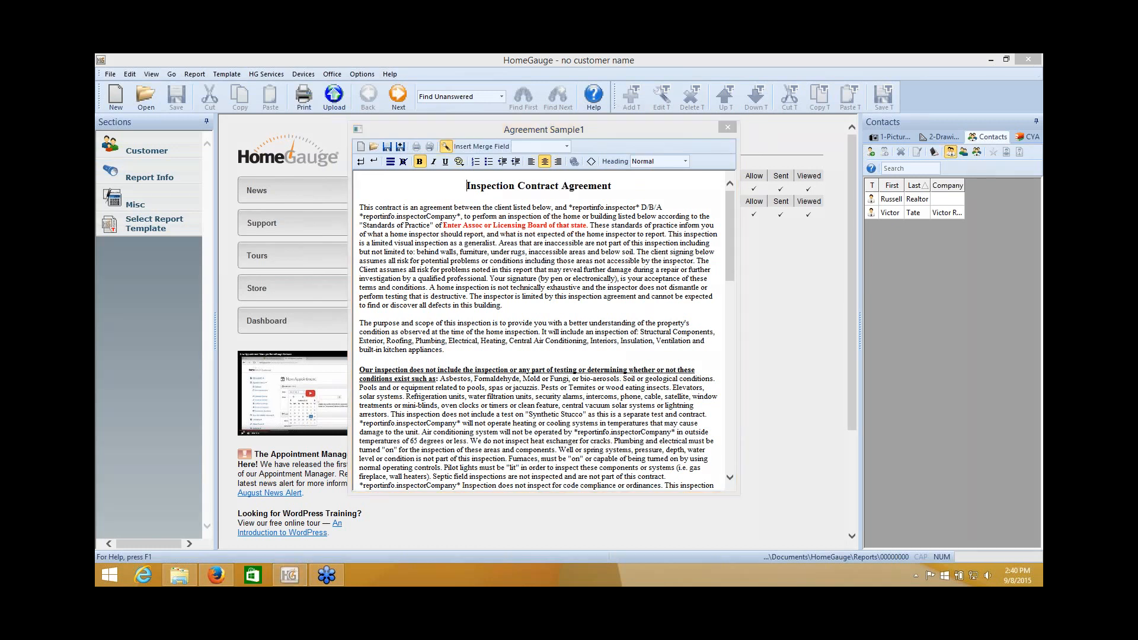
click(451, 186)
Save the agreement under the name 'disclaim' and confirm overwriting the existing file.
click(400, 148)
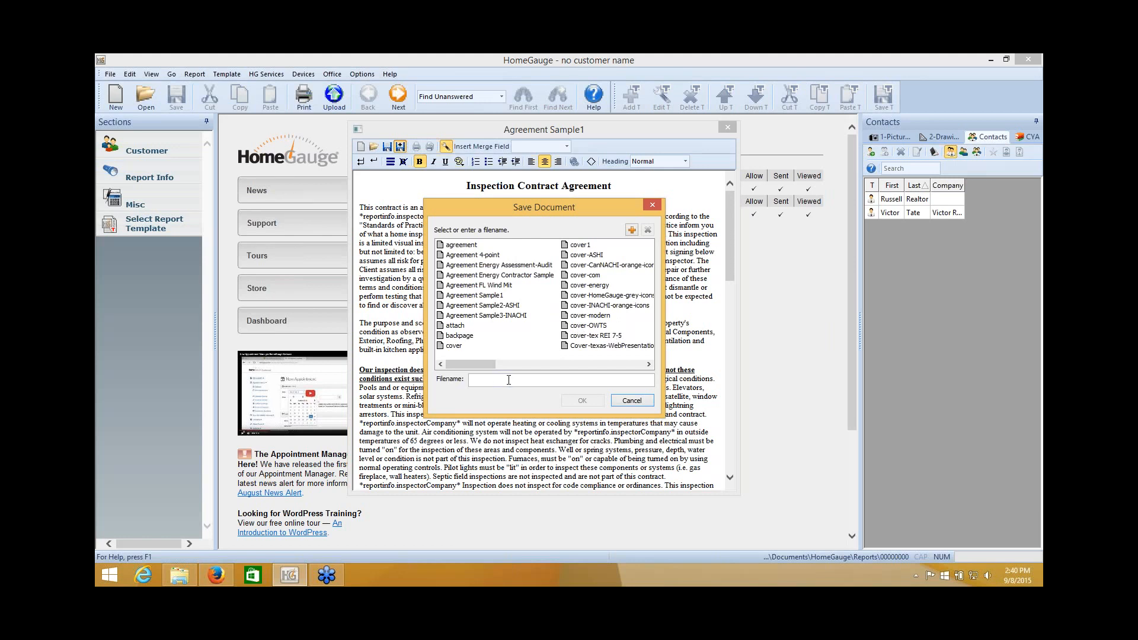
drag(480, 364, 532, 365)
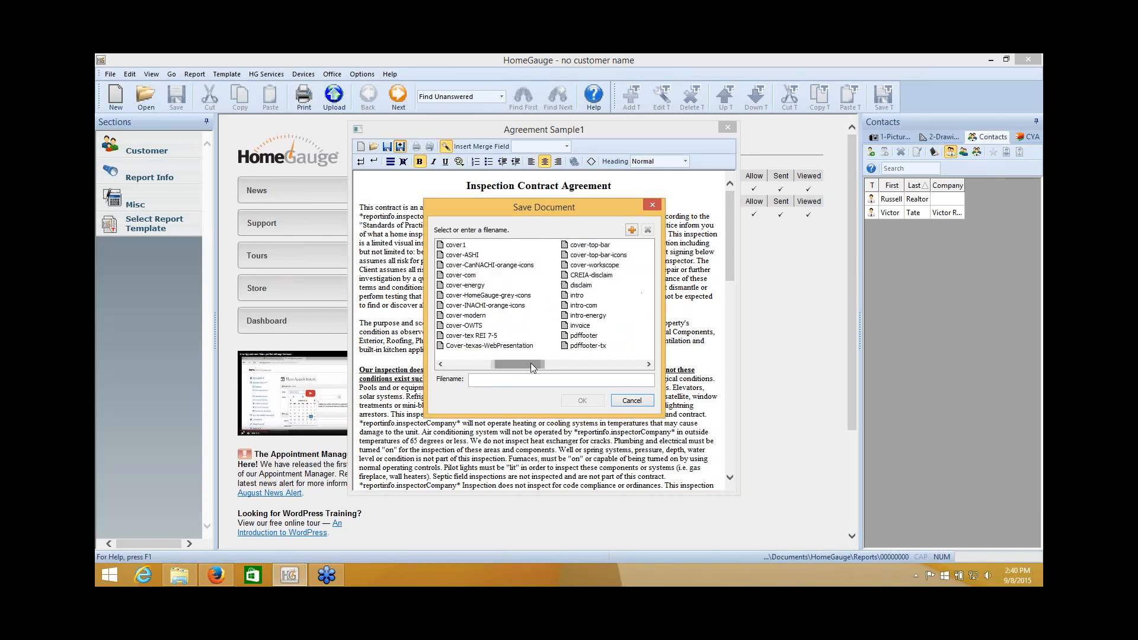
click(578, 285)
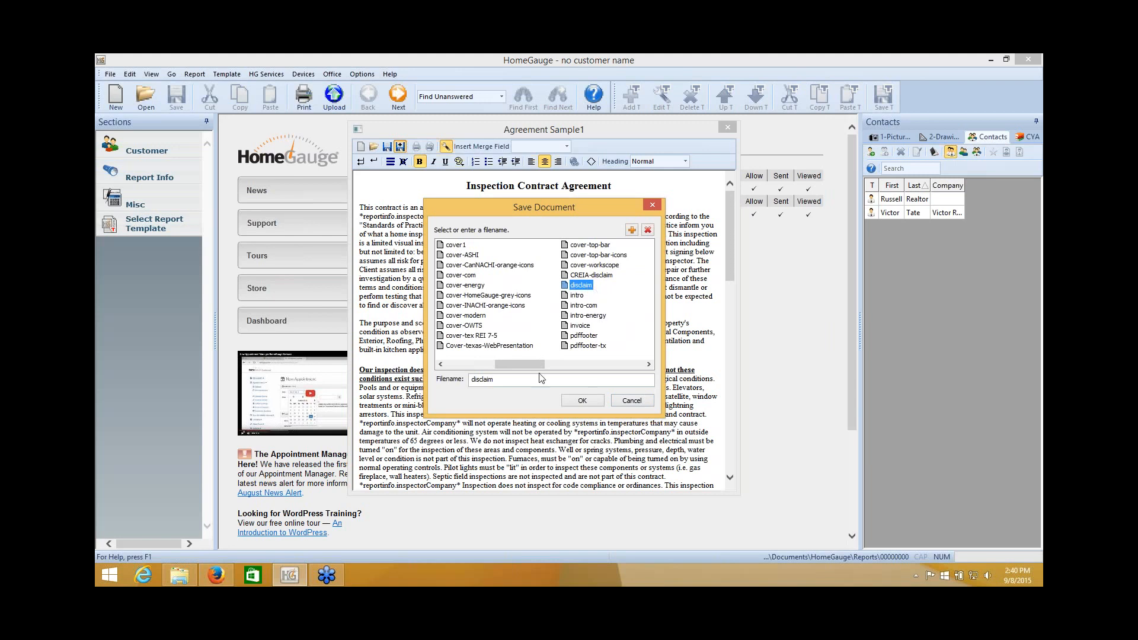
drag(501, 380, 466, 380)
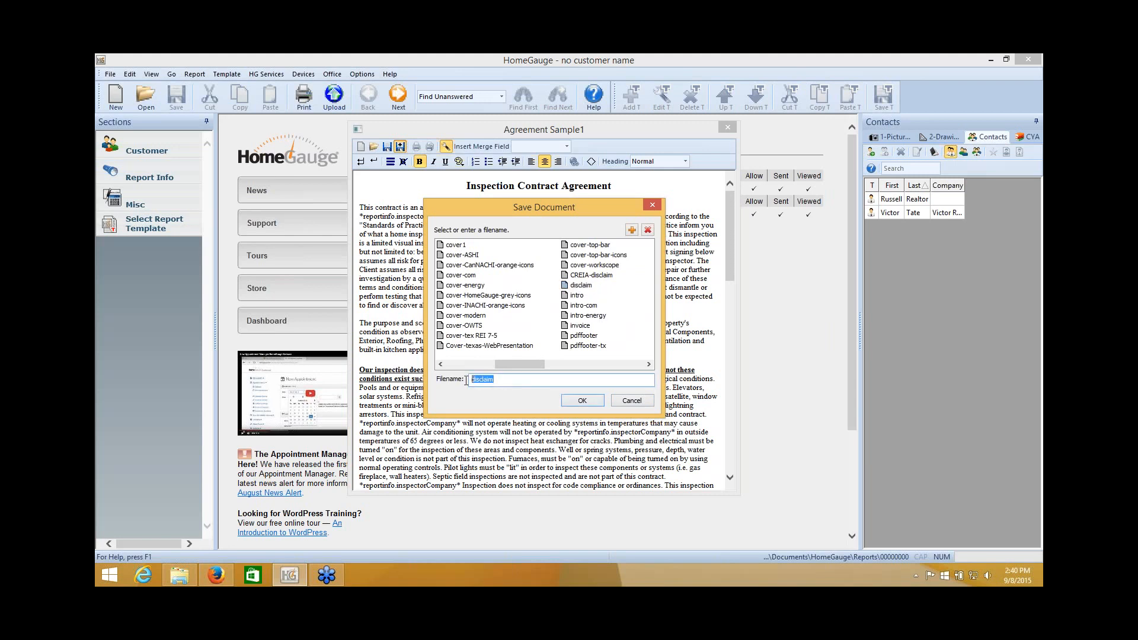
click(592, 402)
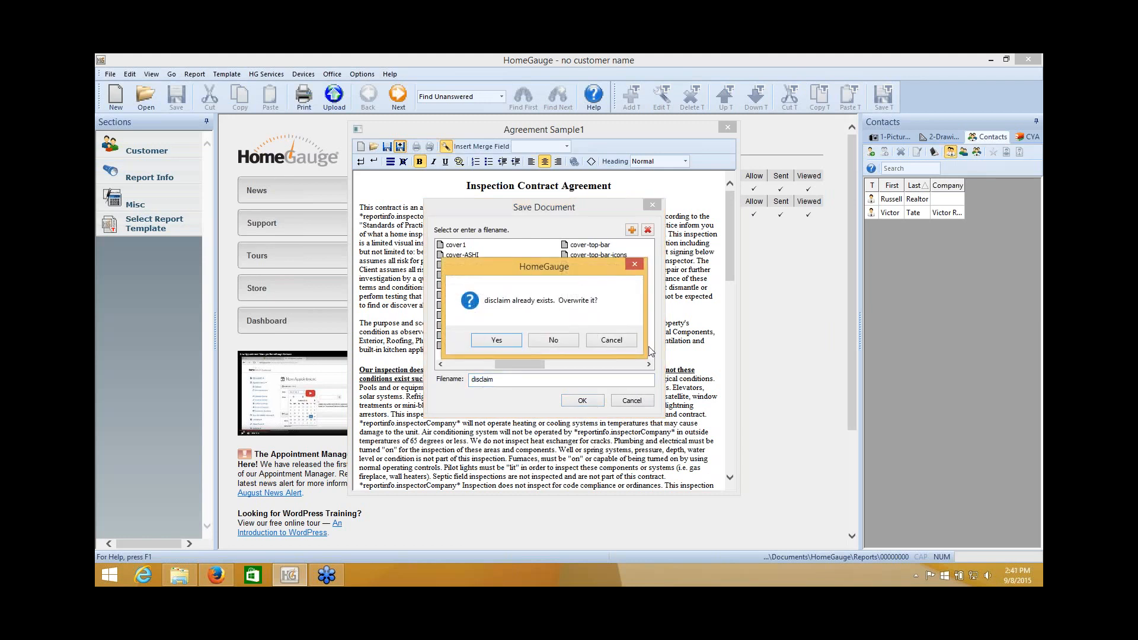
click(503, 340)
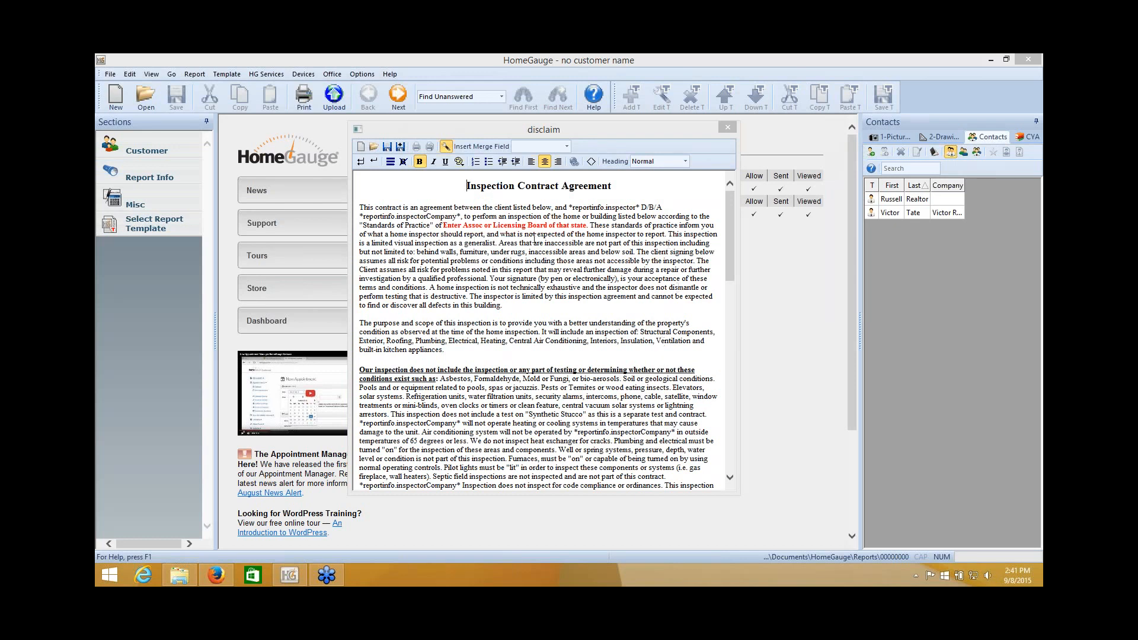
drag(359, 216, 462, 215)
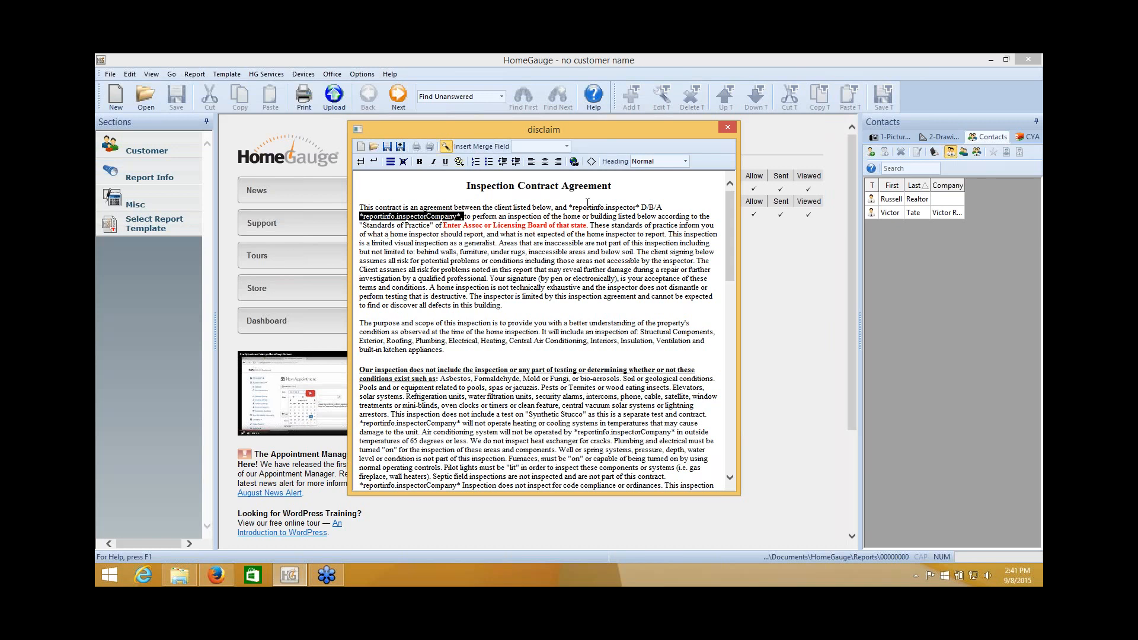
drag(569, 207, 638, 207)
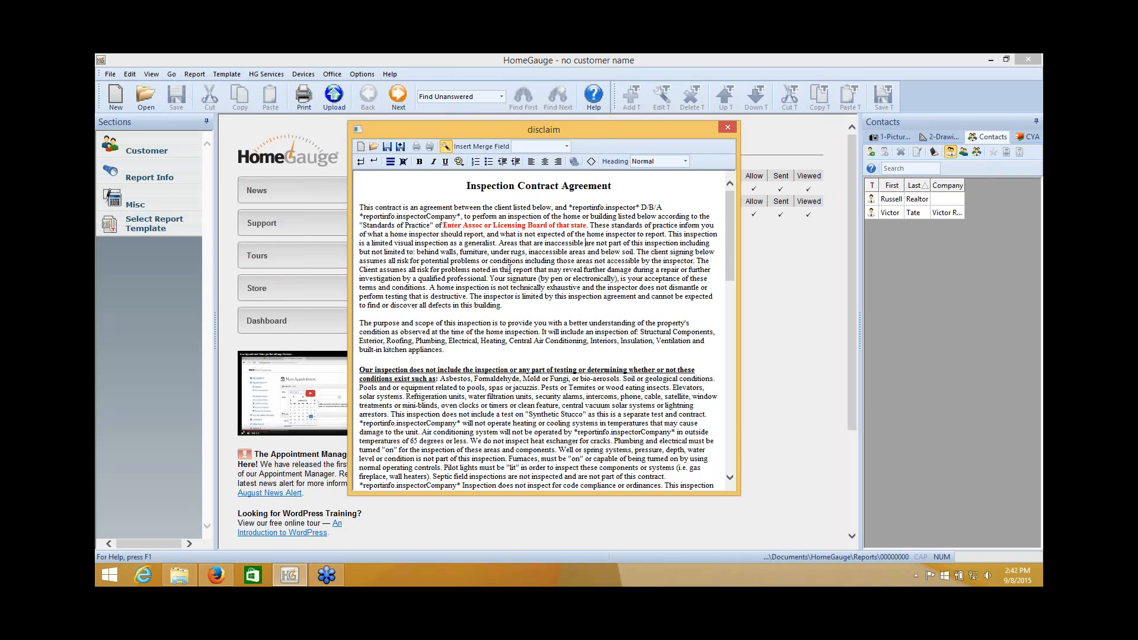
scroll(461, 267, down, 10)
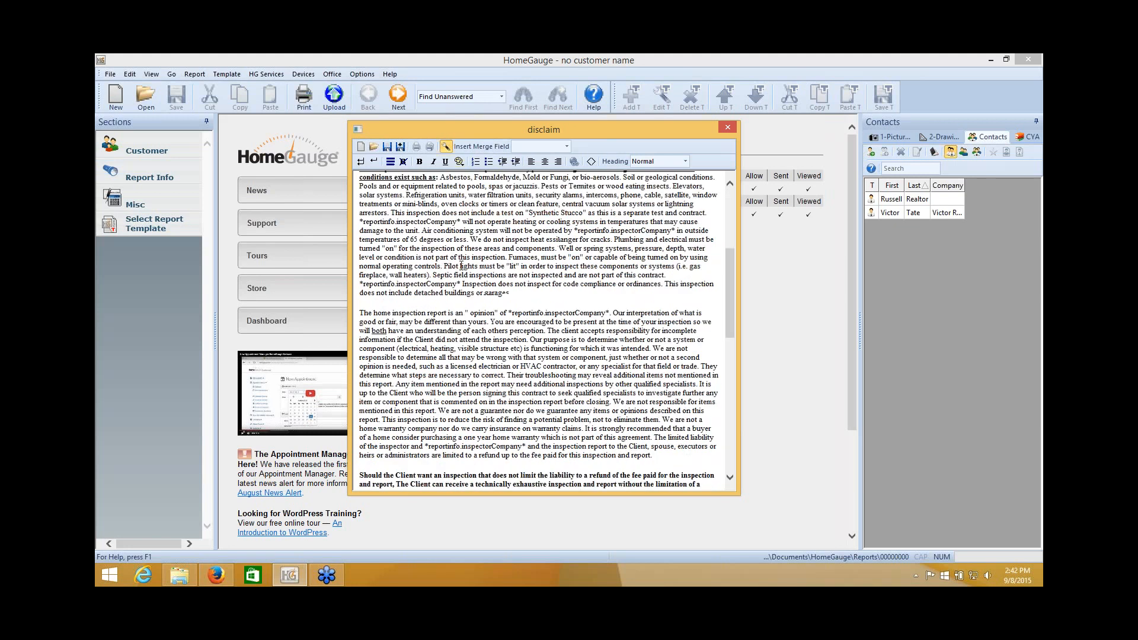
scroll(461, 267, down, 15)
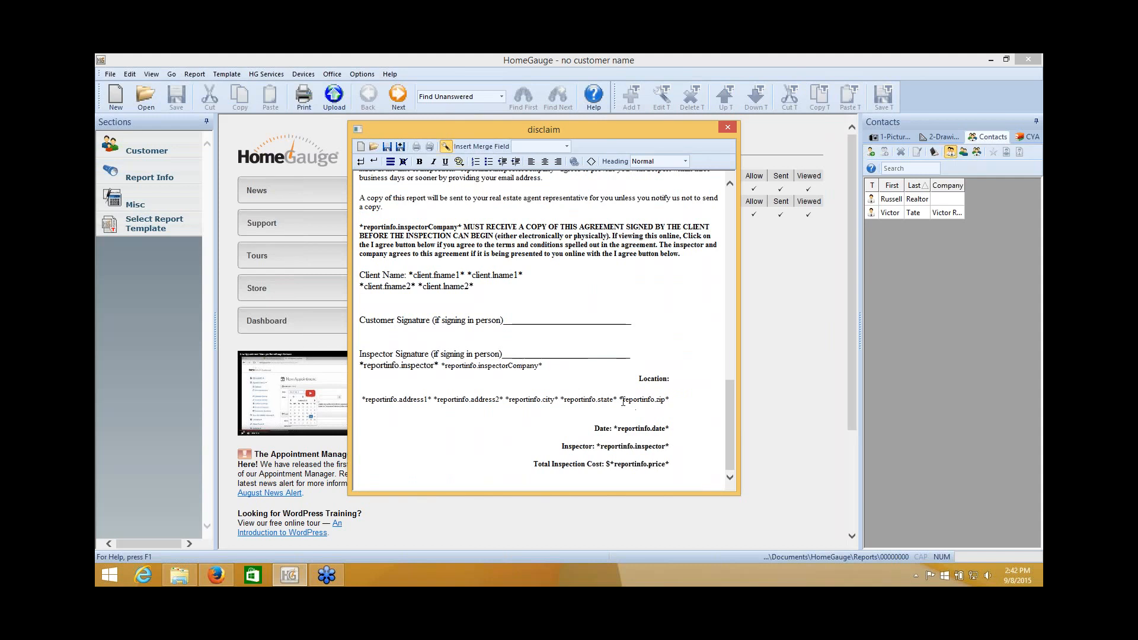
click(359, 399)
drag(727, 417, 730, 202)
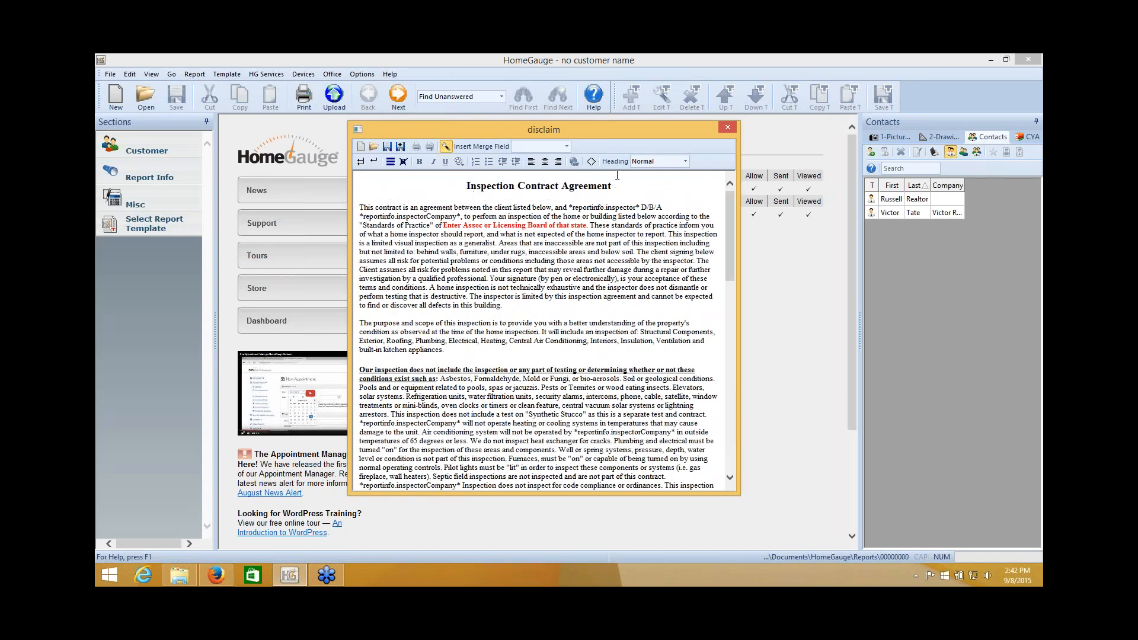
click(619, 188)
click(357, 207)
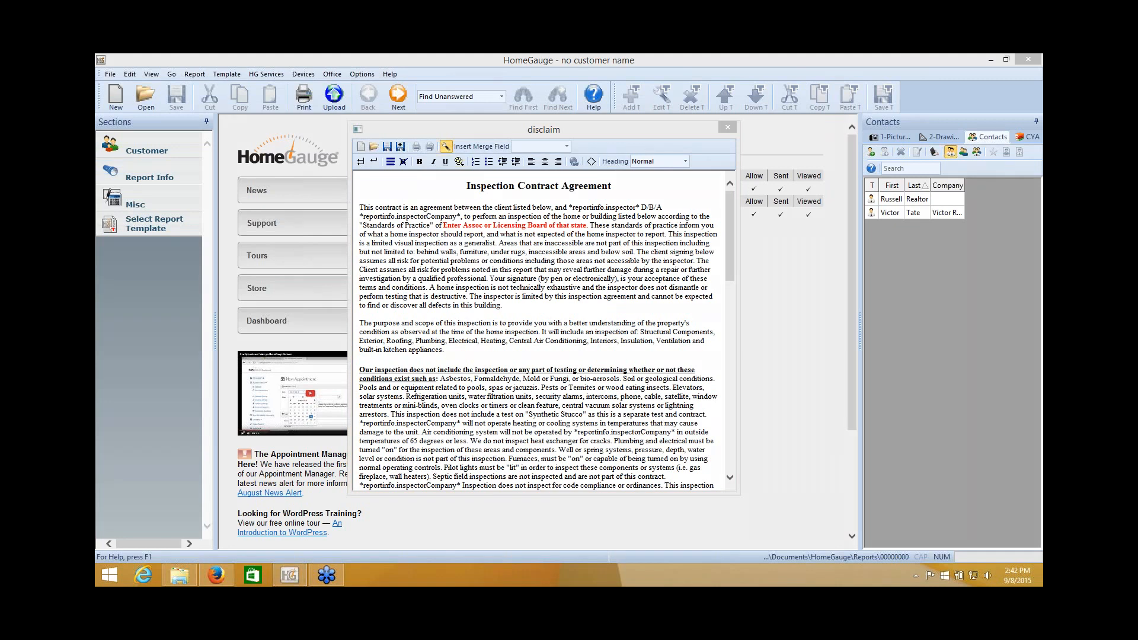
click(557, 329)
Add a blank line under the heading with underline on and centre alignment.
key(Return)
key(Return)
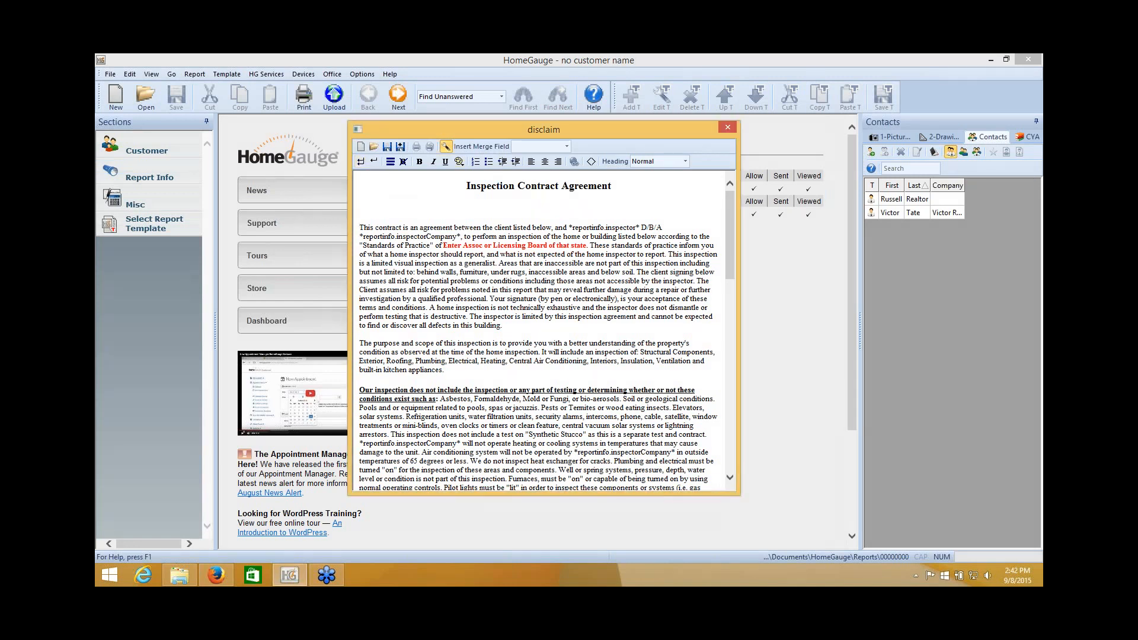
click(361, 206)
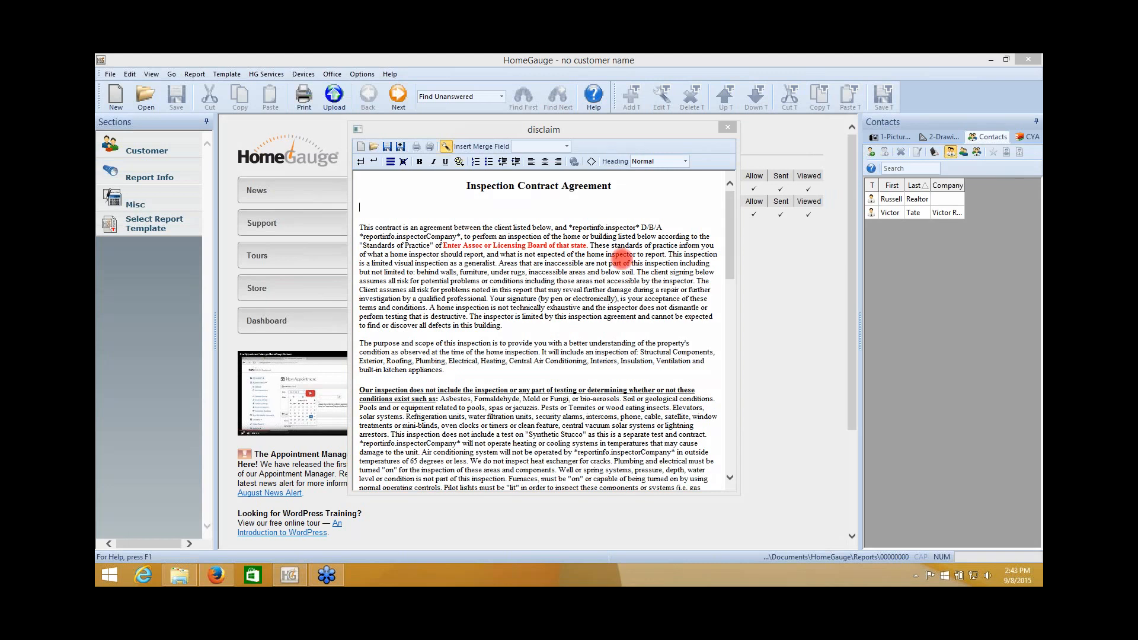
click(448, 162)
click(544, 161)
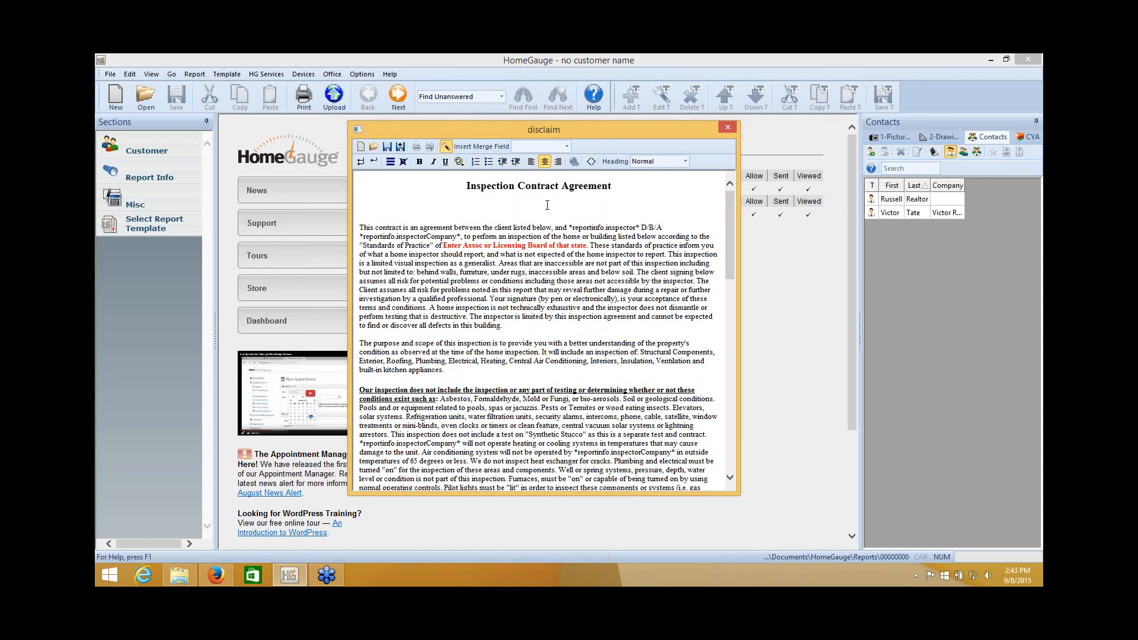
Insert the all clients' full names merge field on the centred line, then add a new line below it.
click(567, 147)
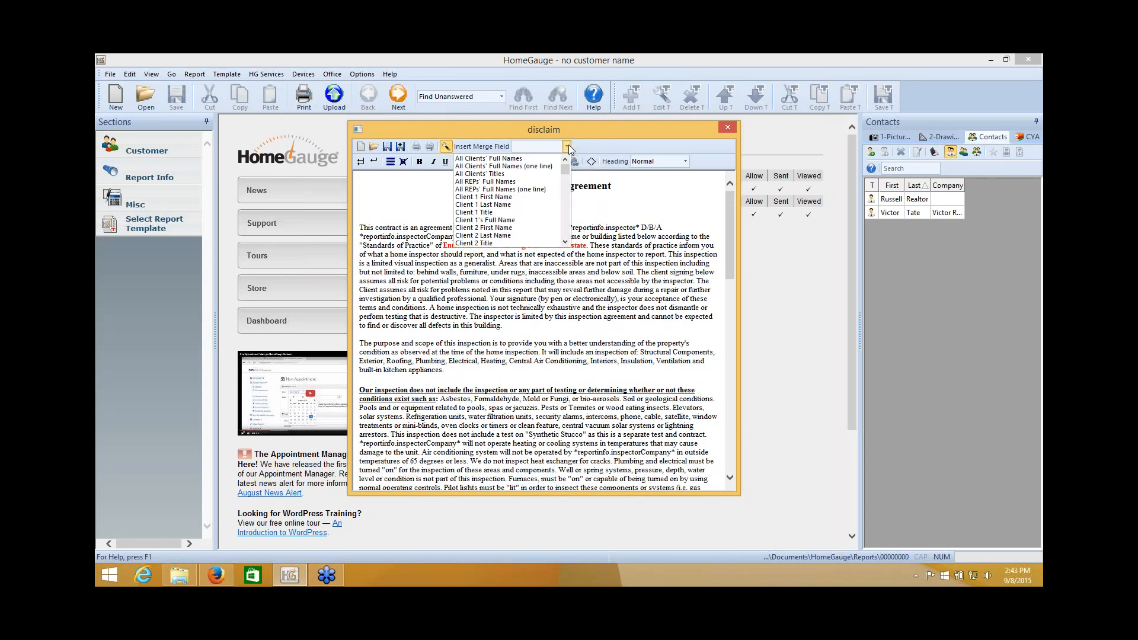
click(1039, 62)
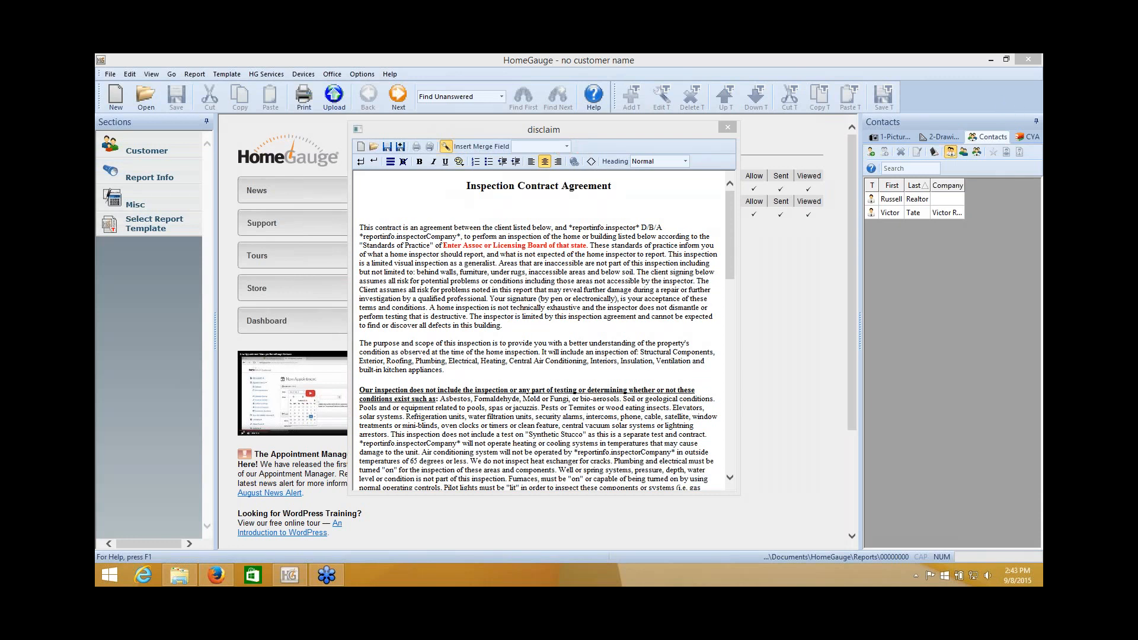
click(566, 146)
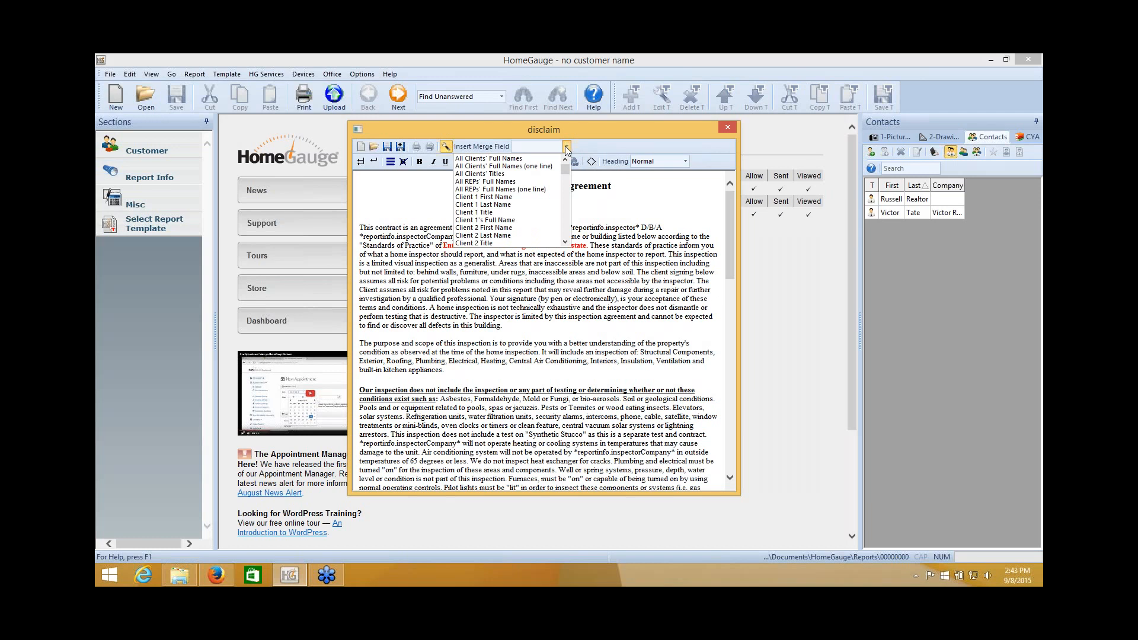
click(531, 168)
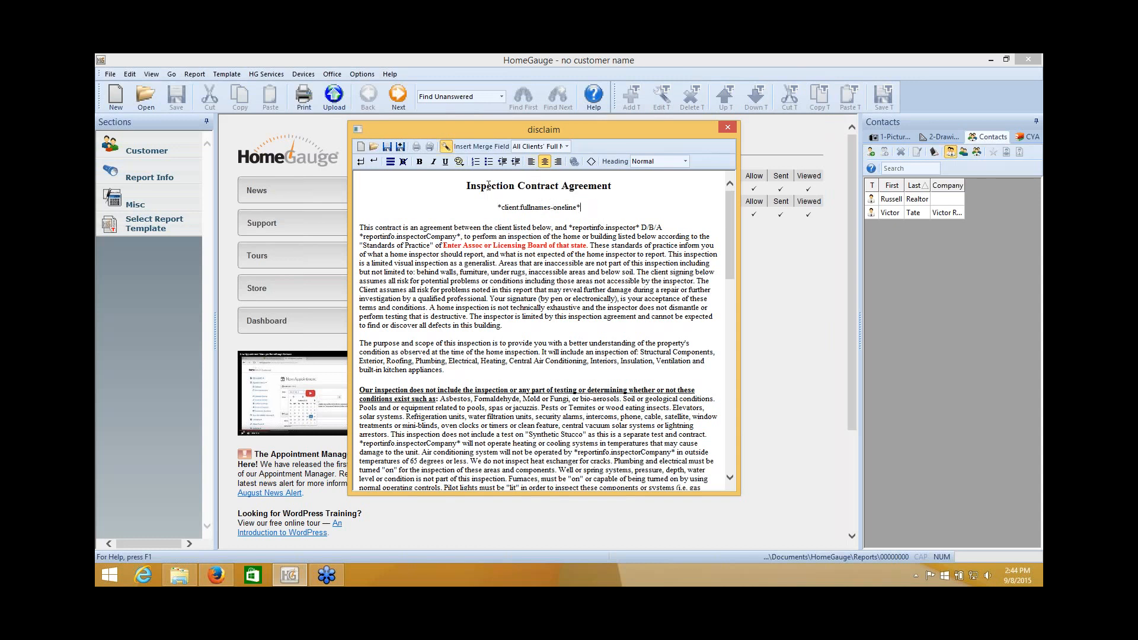
click(361, 164)
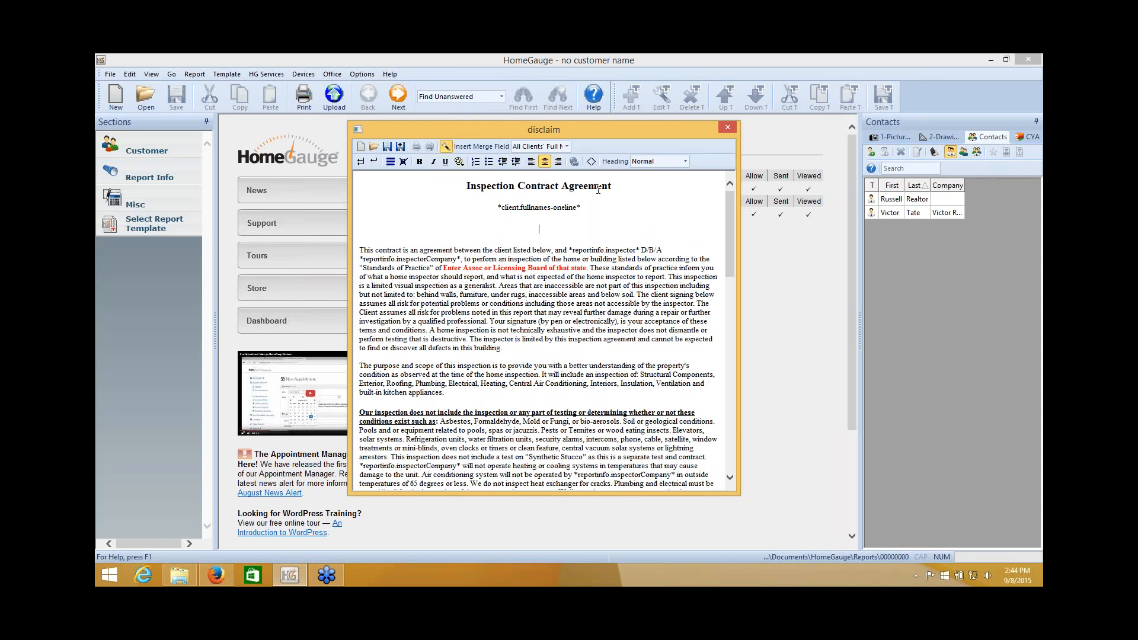
click(567, 147)
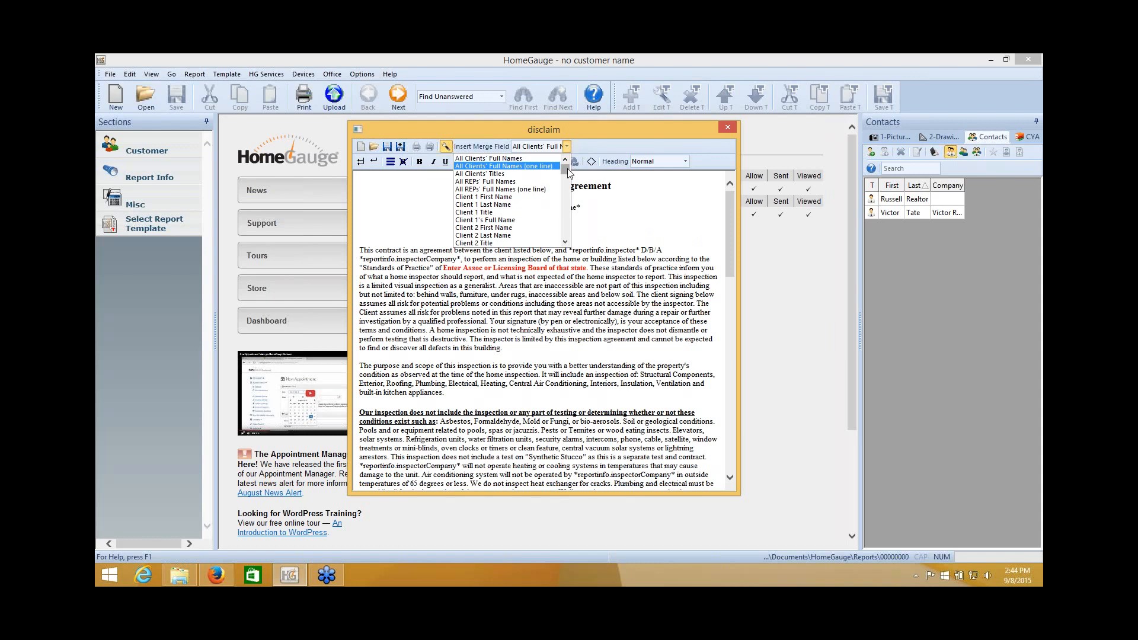
drag(567, 171, 564, 229)
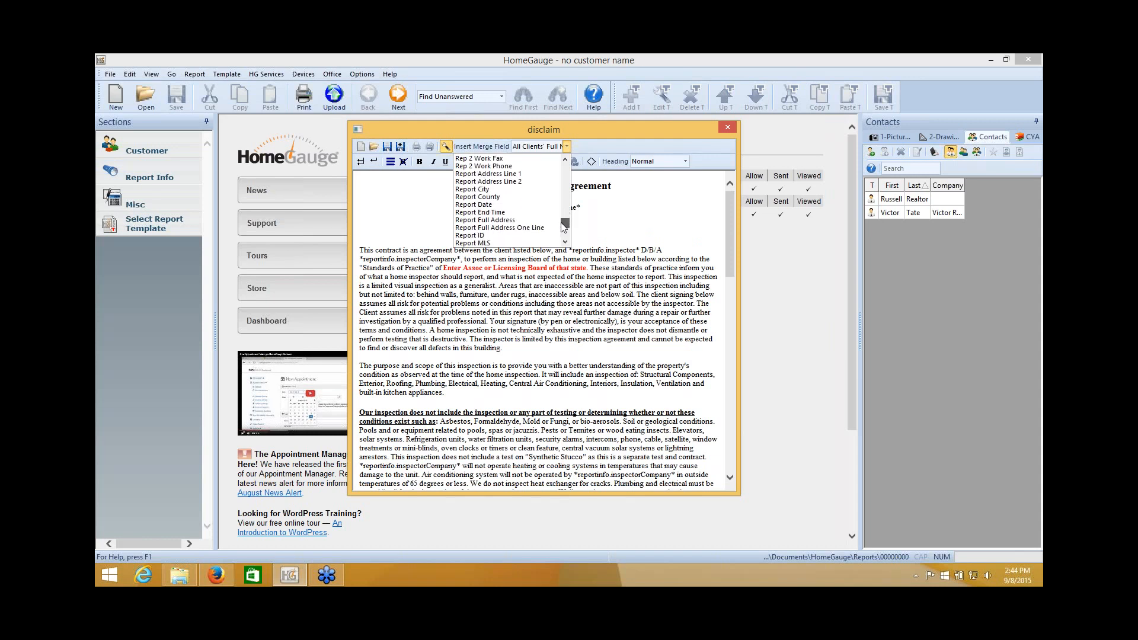
Insert the Report Full Address field (*reportinfo.fulladdress*) on the new line.
click(501, 222)
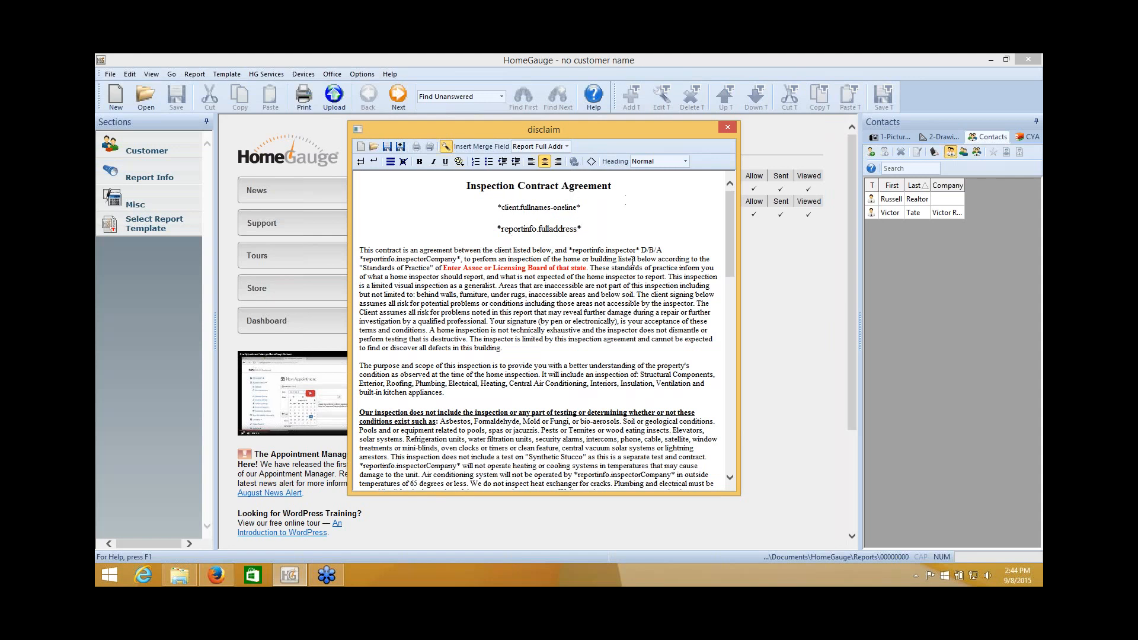
Check the client name, inspector and signature lines, then close the disclaim editor.
drag(731, 221, 728, 412)
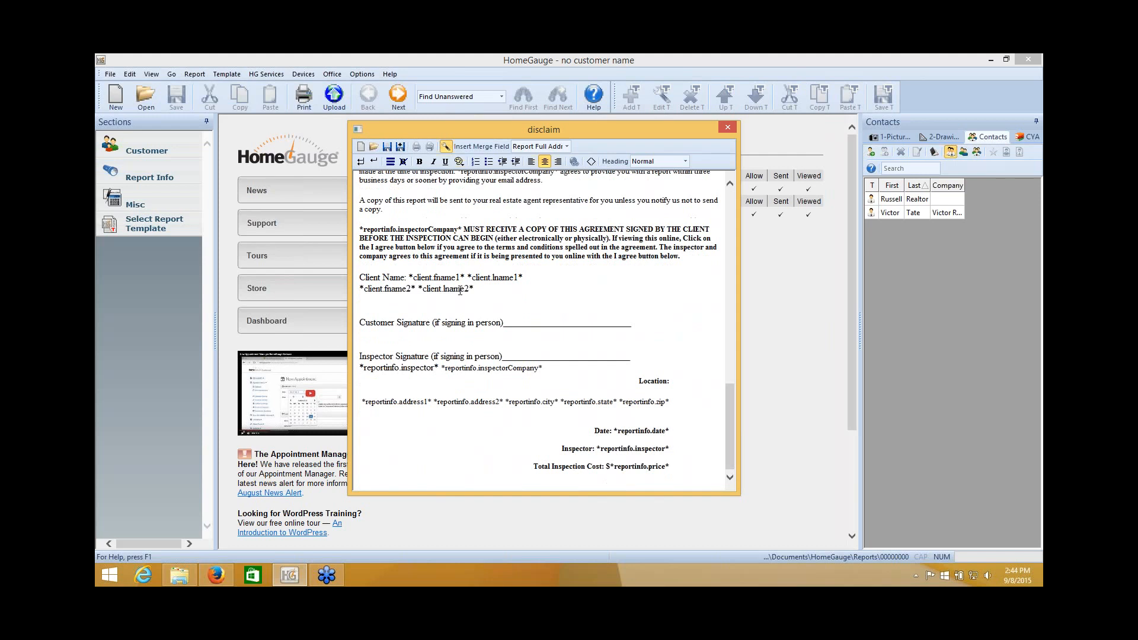
drag(409, 277, 473, 292)
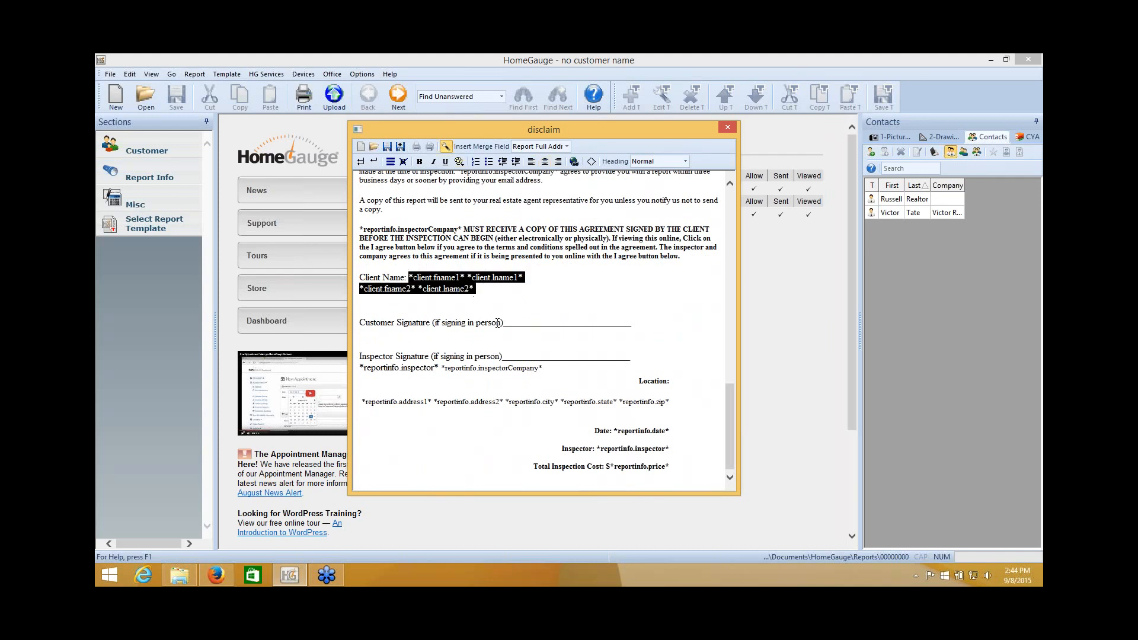
click(553, 315)
drag(361, 370, 477, 371)
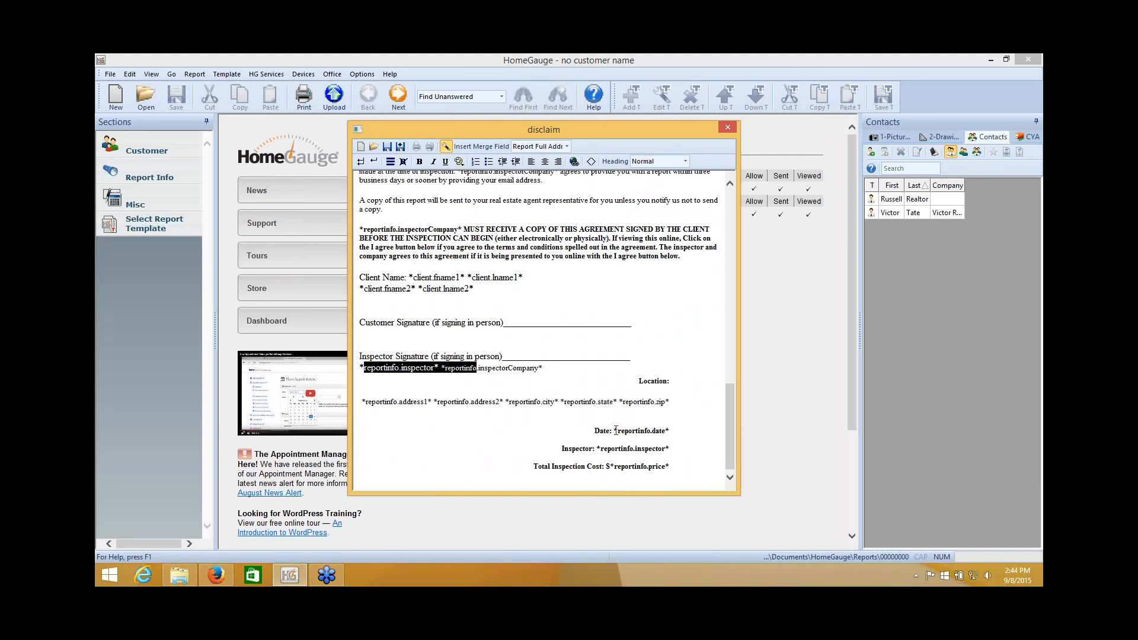
drag(615, 430, 674, 429)
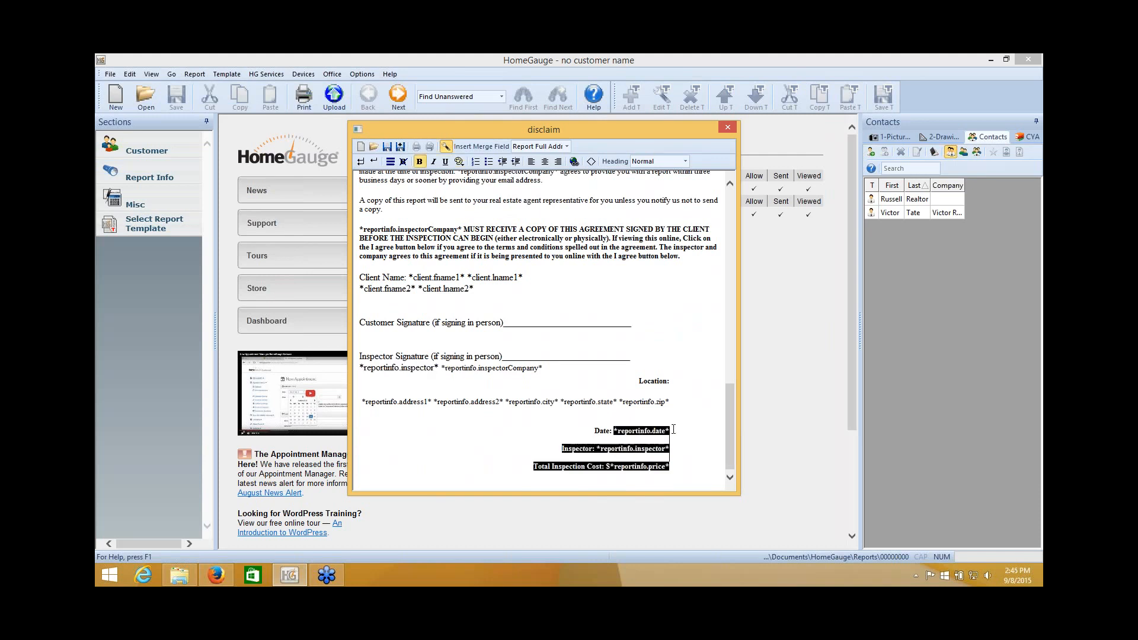
click(670, 470)
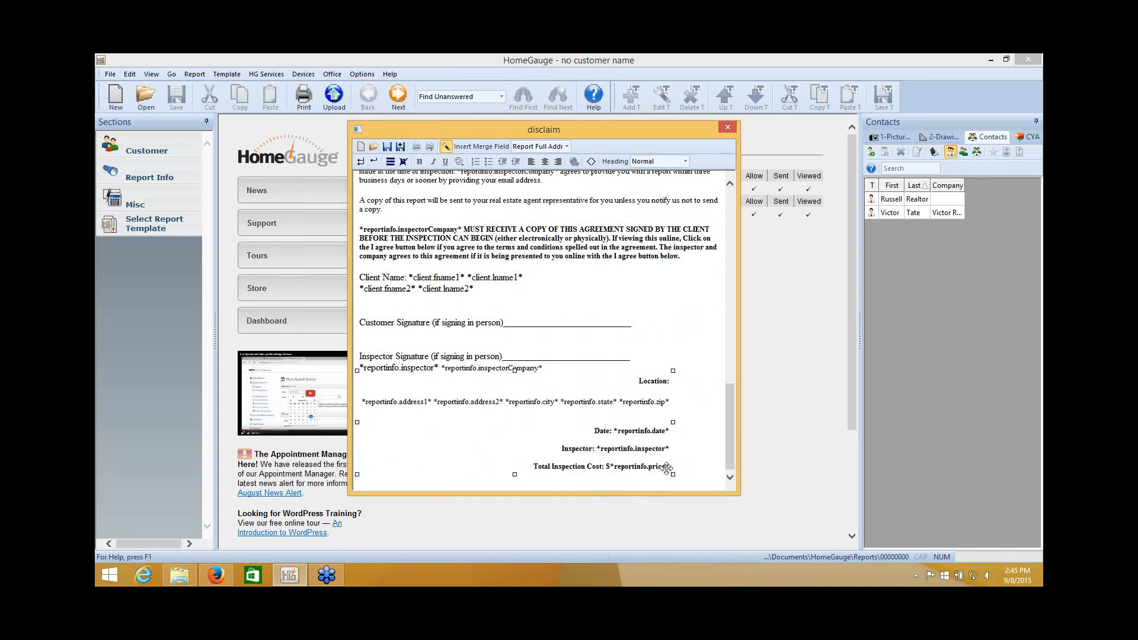
click(670, 458)
mouse_move(734, 432)
mouse_down()
mouse_move(734, 378)
mouse_move(727, 425)
mouse_up()
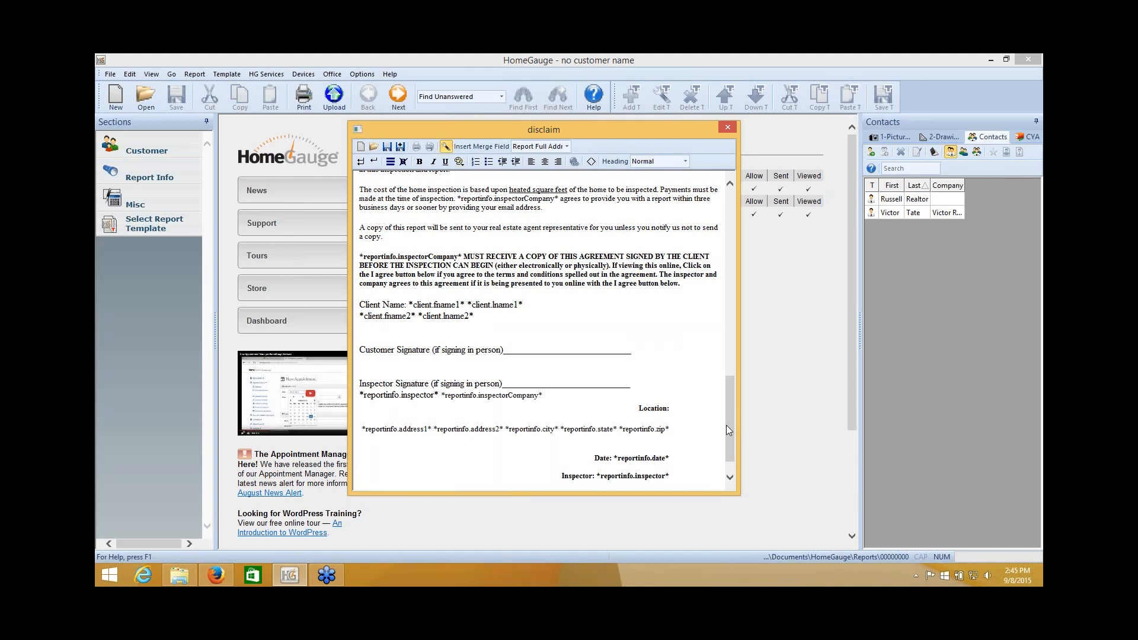
click(542, 350)
double_click(627, 349)
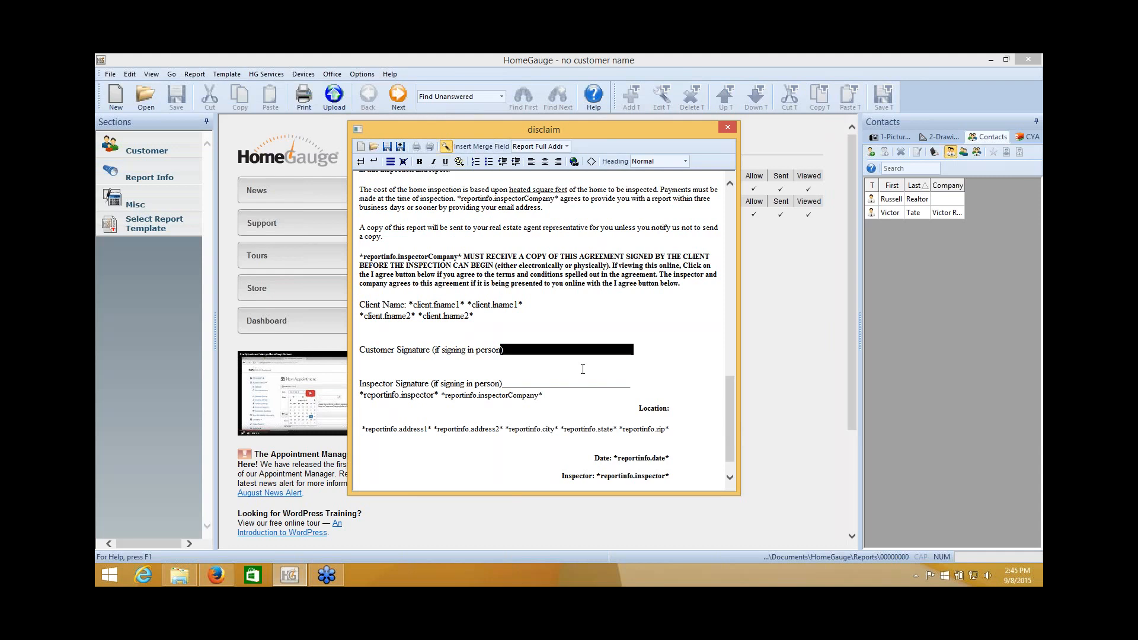
click(596, 318)
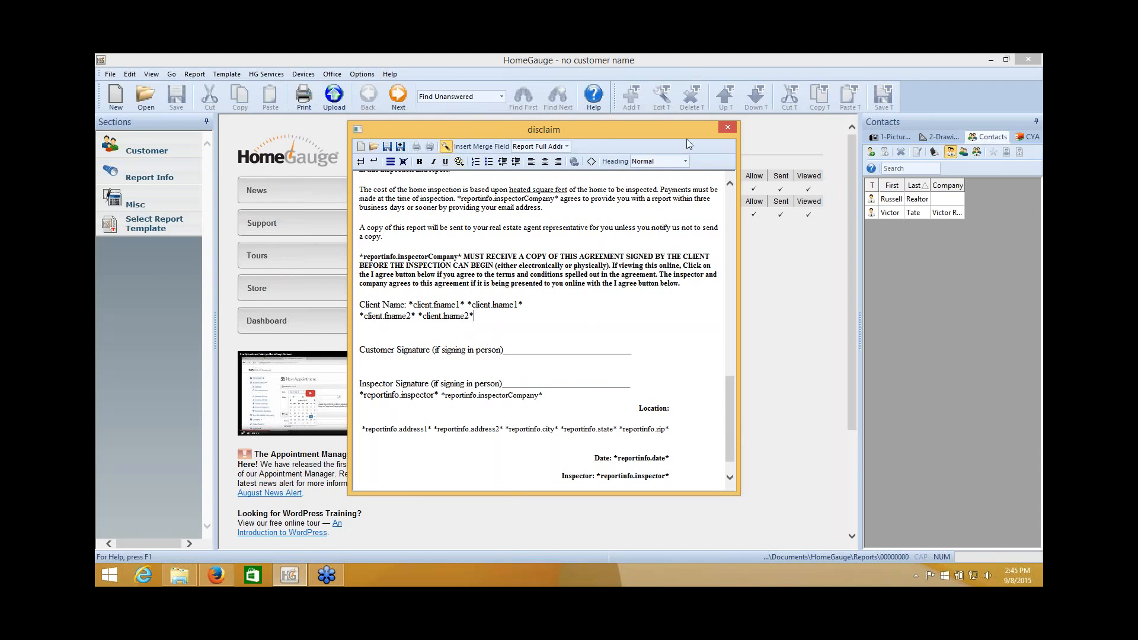
click(728, 127)
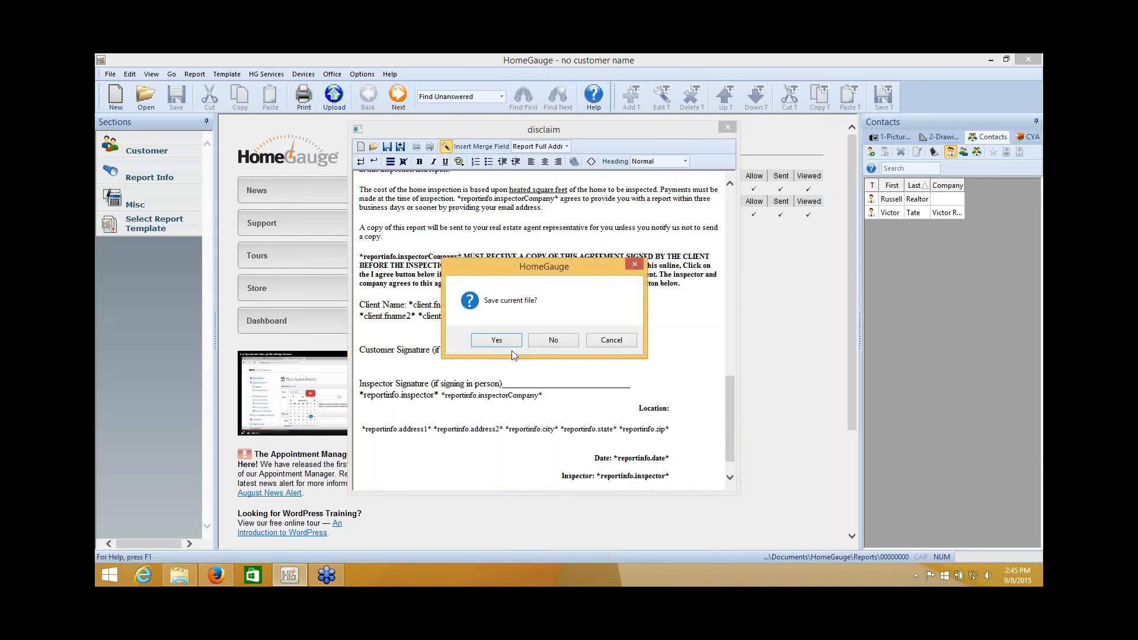
Save the disclaim changes on close and open the Customer section.
click(496, 340)
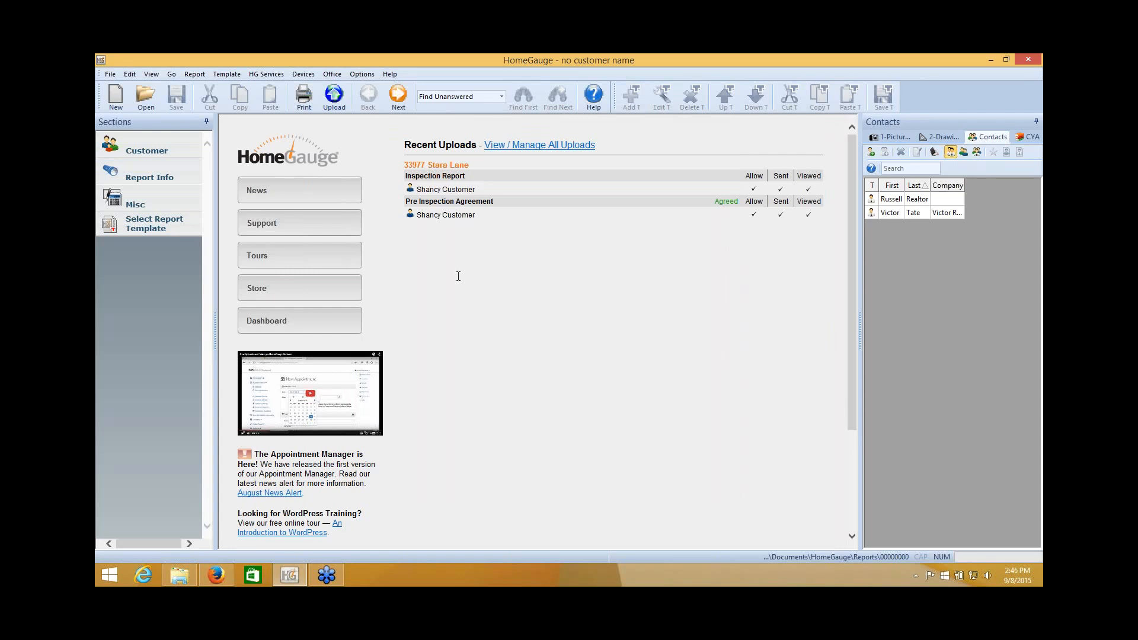
click(160, 149)
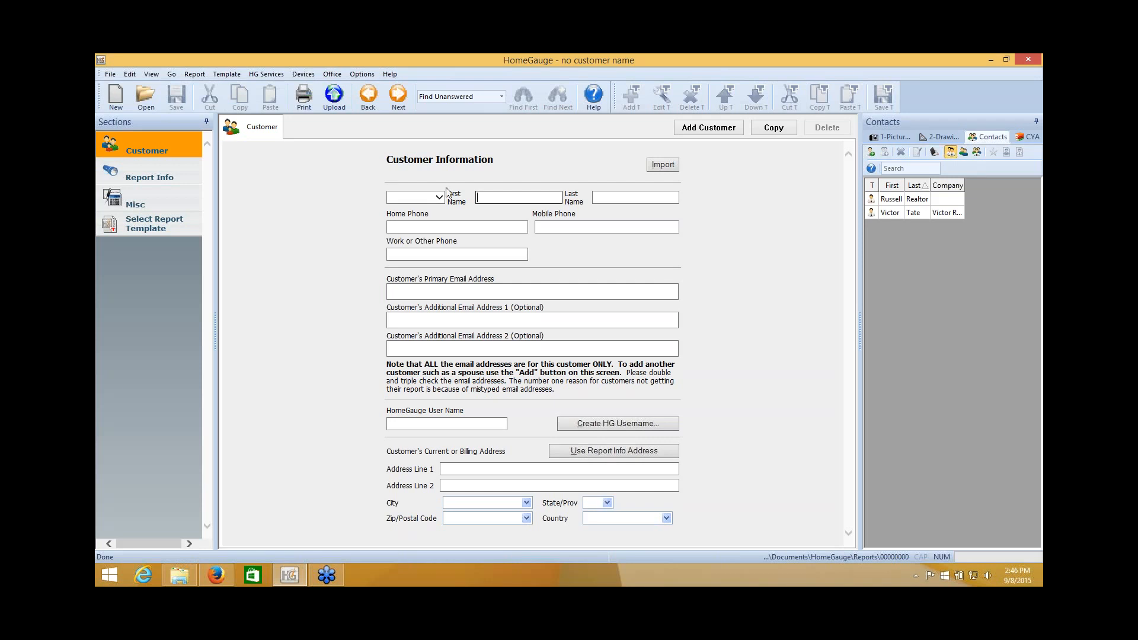
Enter the customer's first name, last name and primary e-mail address.
text(S)
key(Tab)
text(Customer)
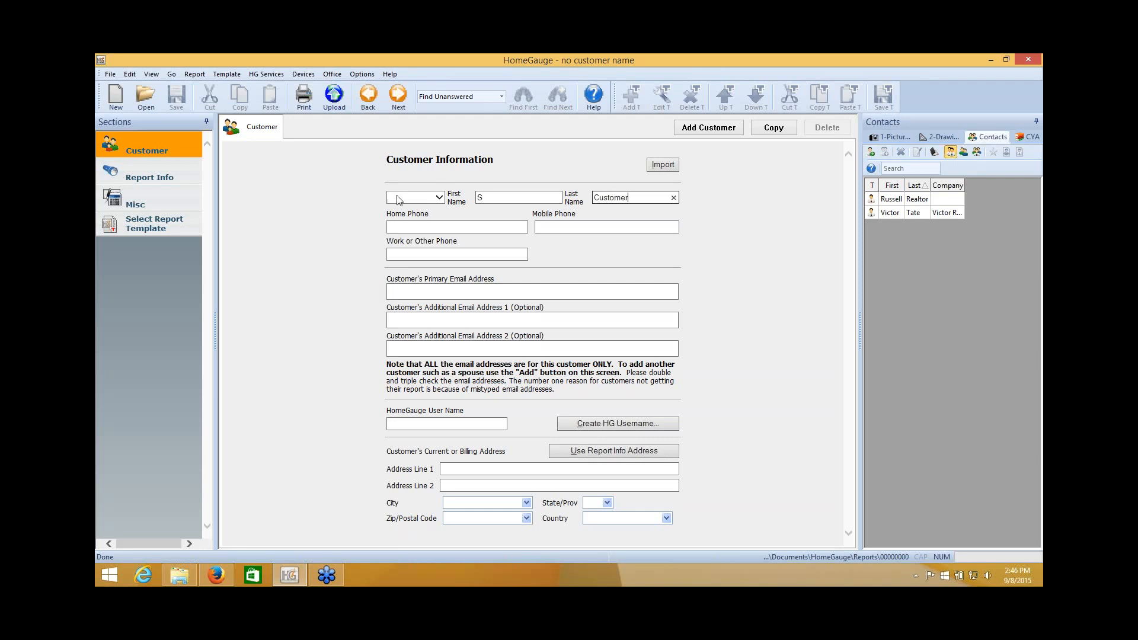
click(445, 293)
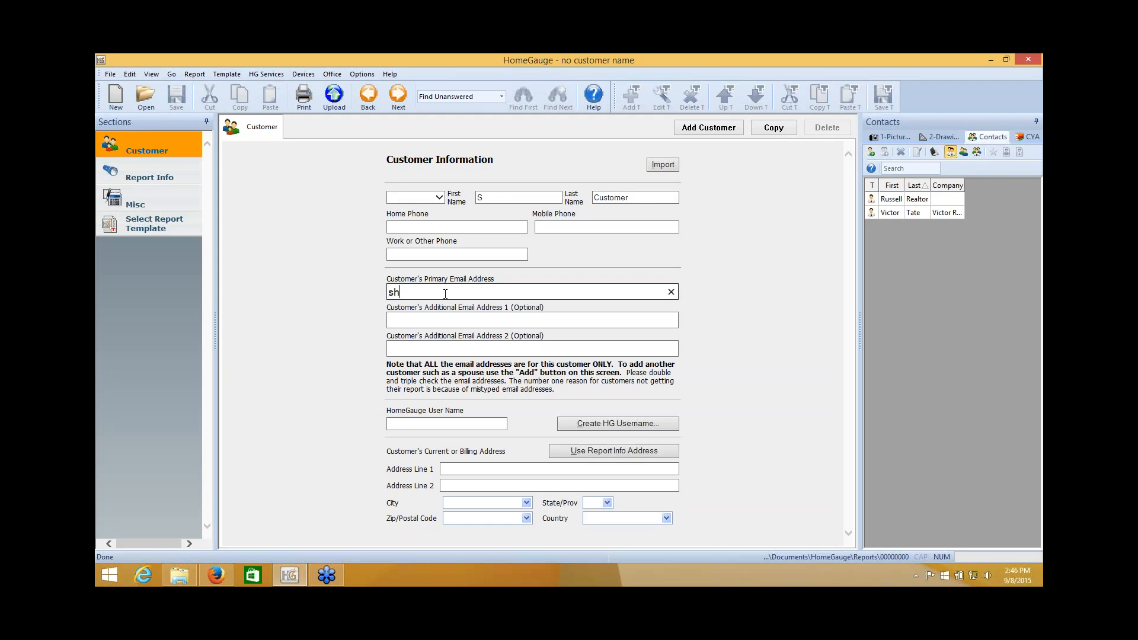
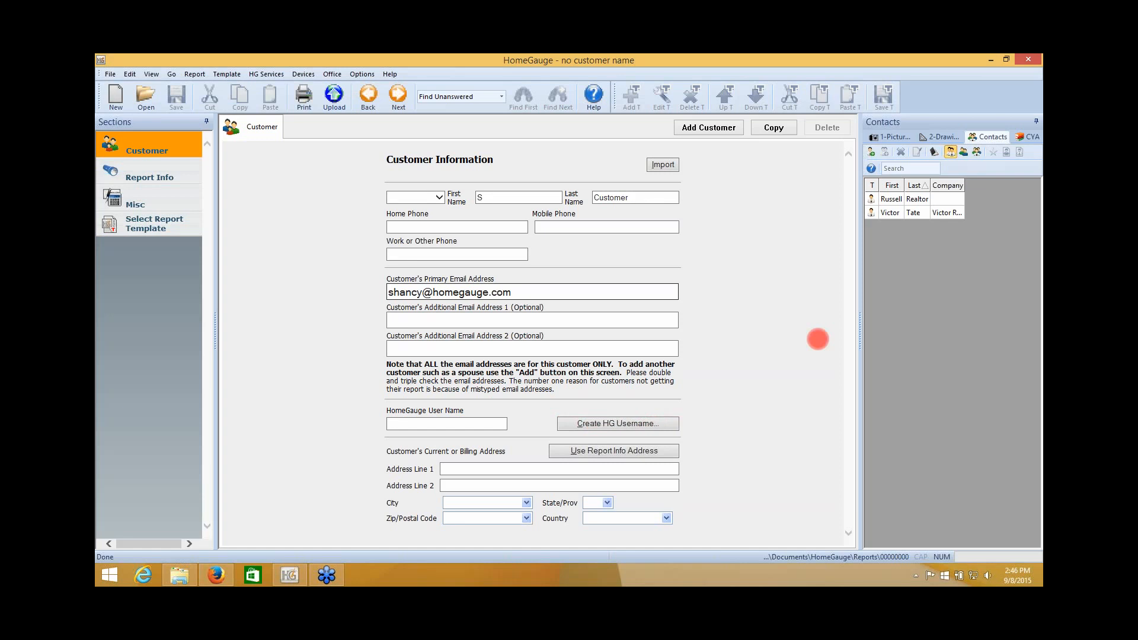
Create the customer's HomeGauge account with an auto-generated username, then go to Report Info.
click(635, 424)
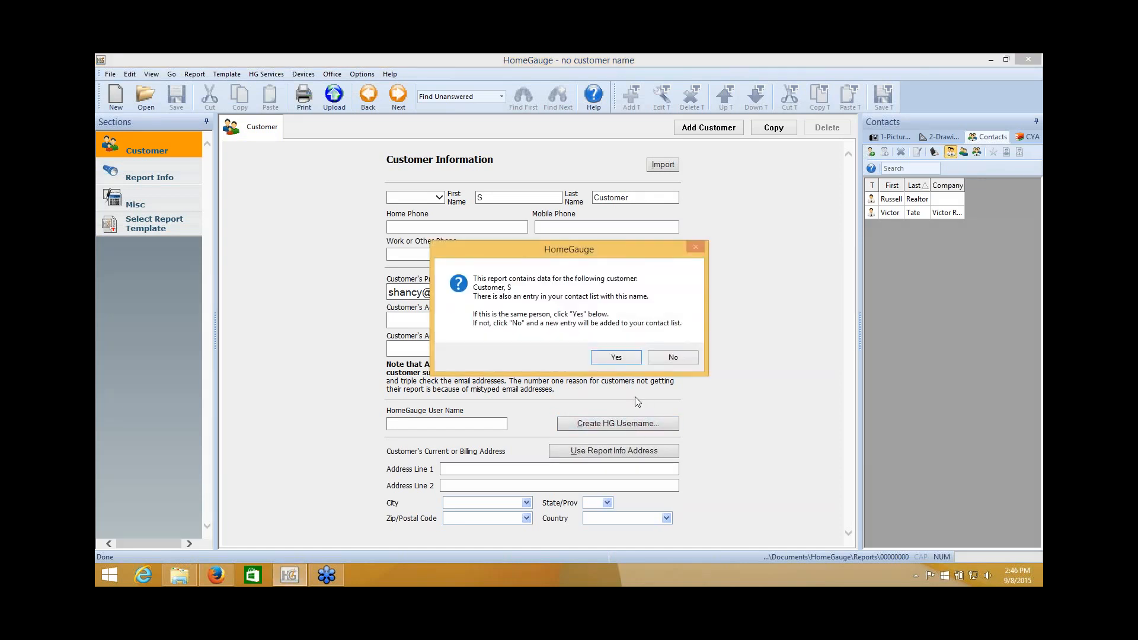
click(616, 358)
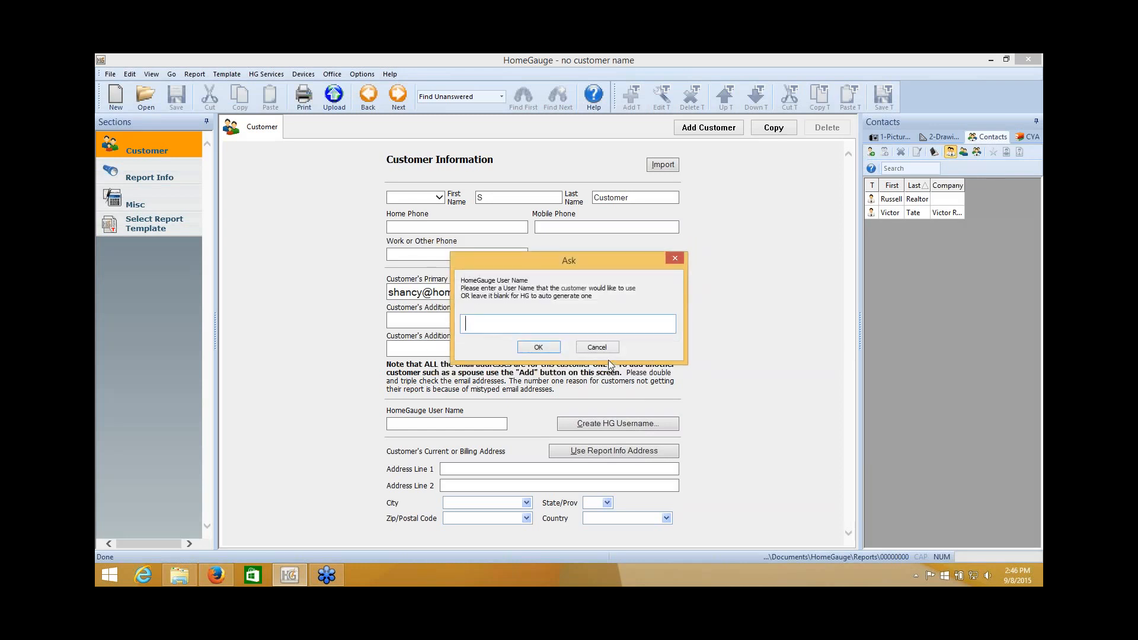
click(537, 349)
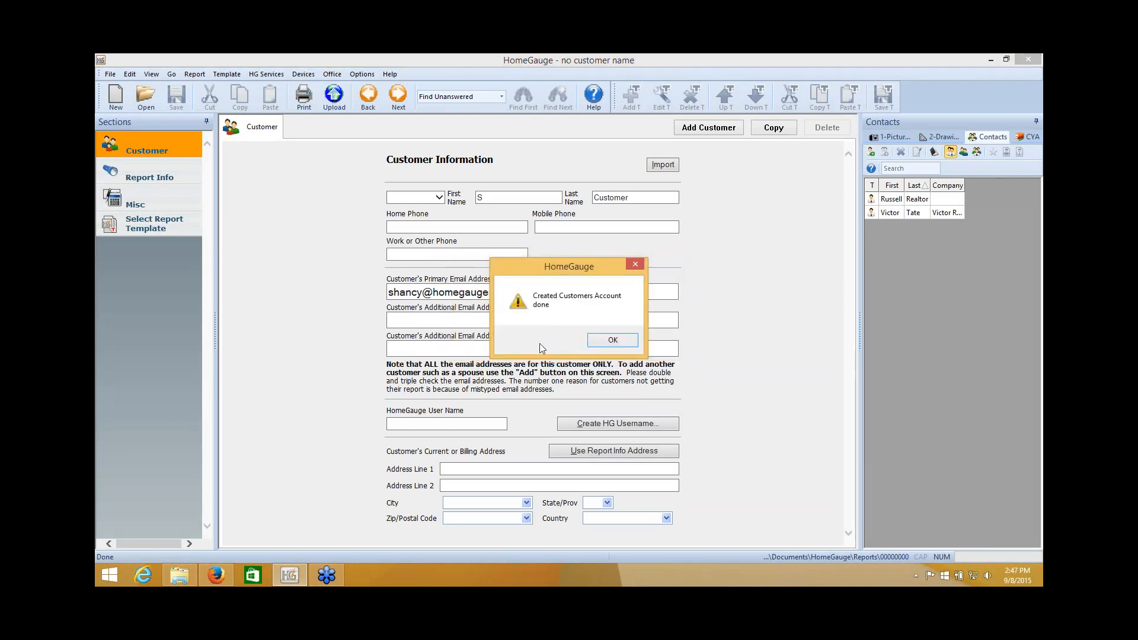
click(608, 340)
drag(452, 421, 363, 429)
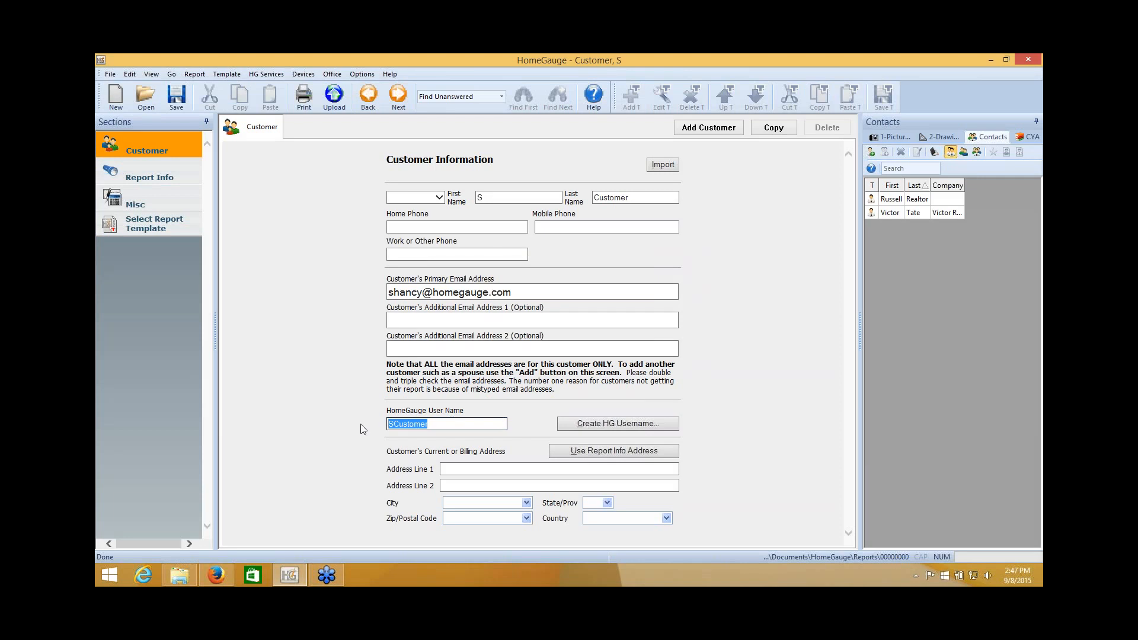
click(344, 397)
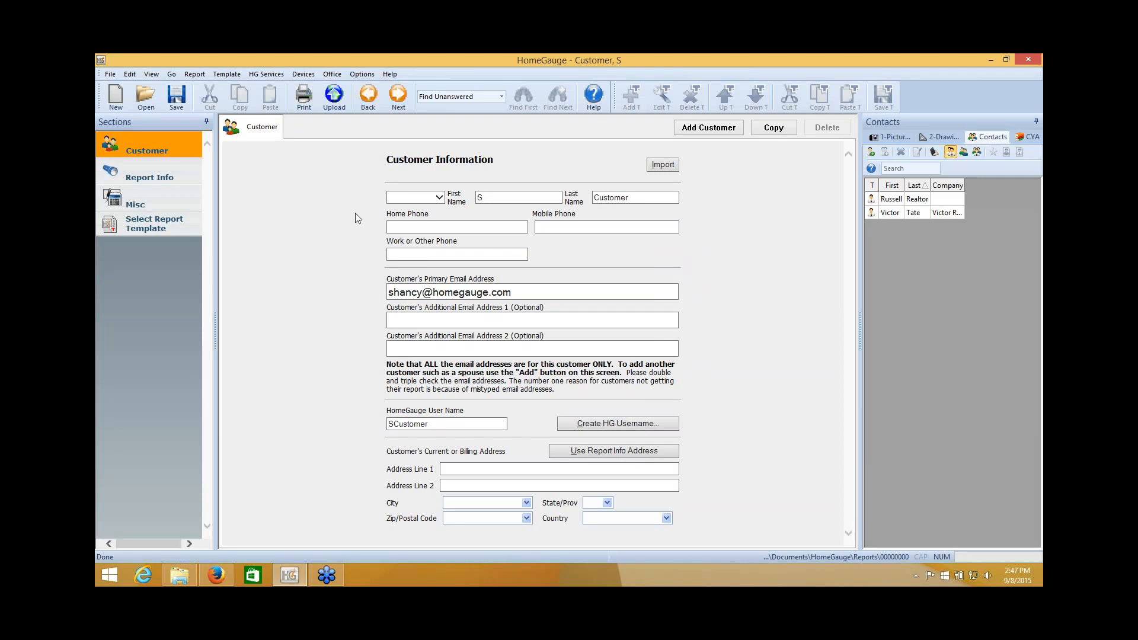
click(149, 174)
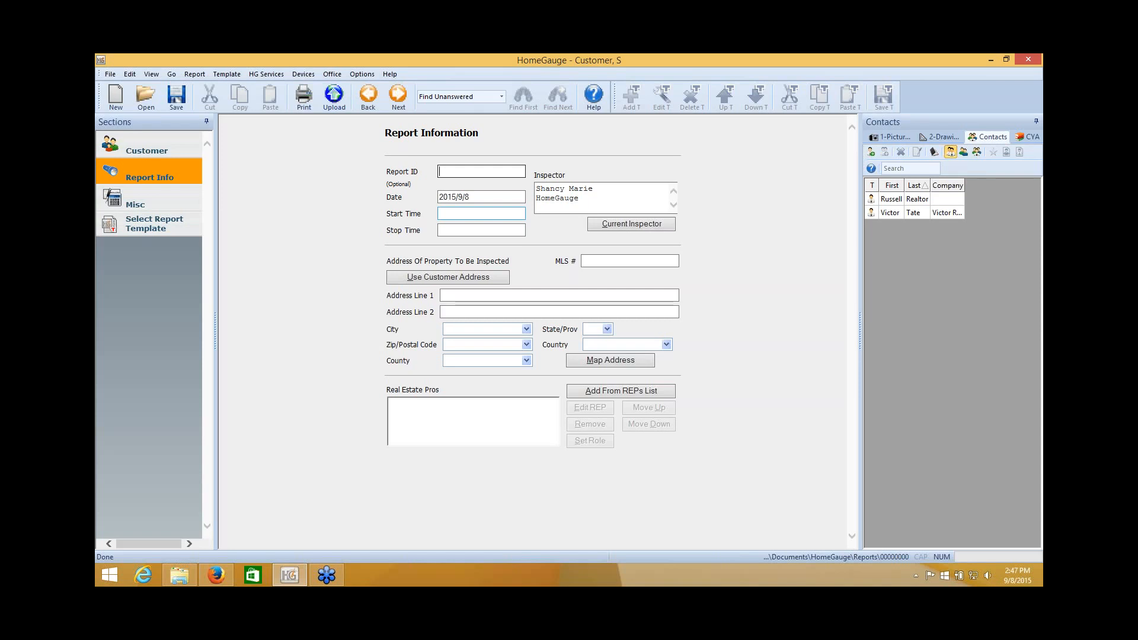
text(2014)
text(5)
text(0908-)
key(ctrl+s)
text(Main)
click(487, 297)
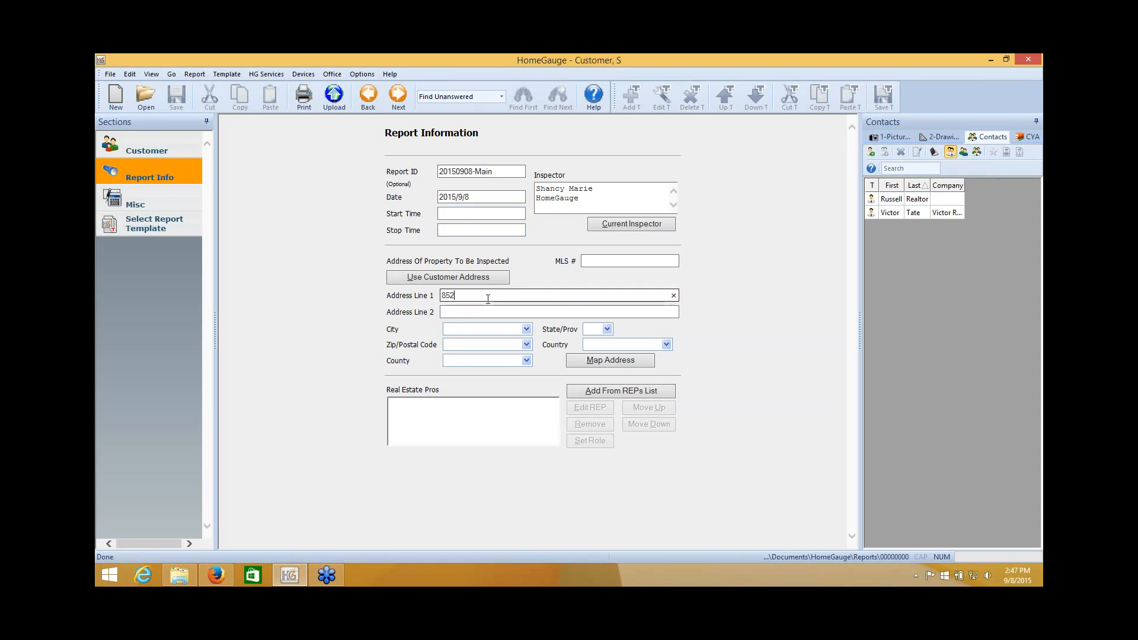
Fill in city Asheville, state NC and zip 28786, then go to the Misc section.
key(Tab)
text(As)
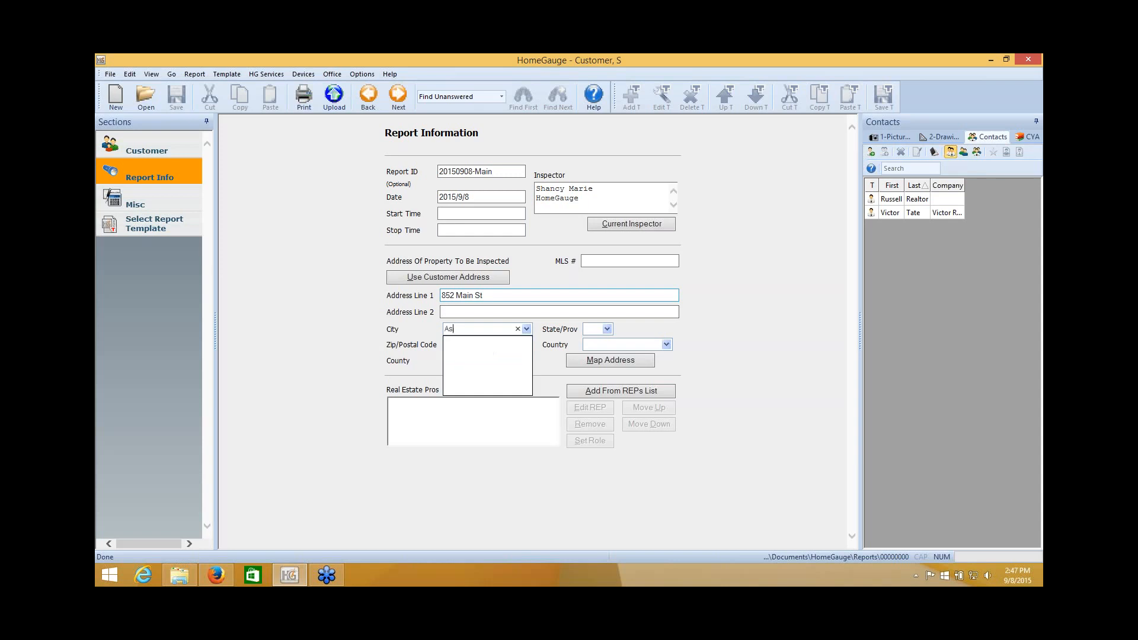
text(heville)
key(Tab)
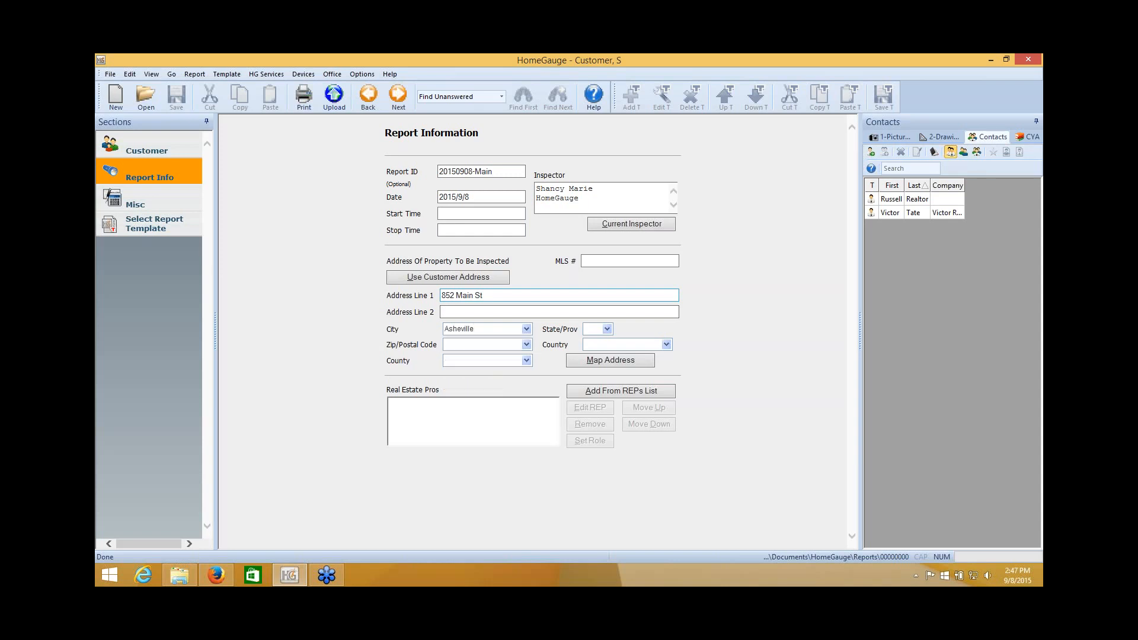
text(NC)
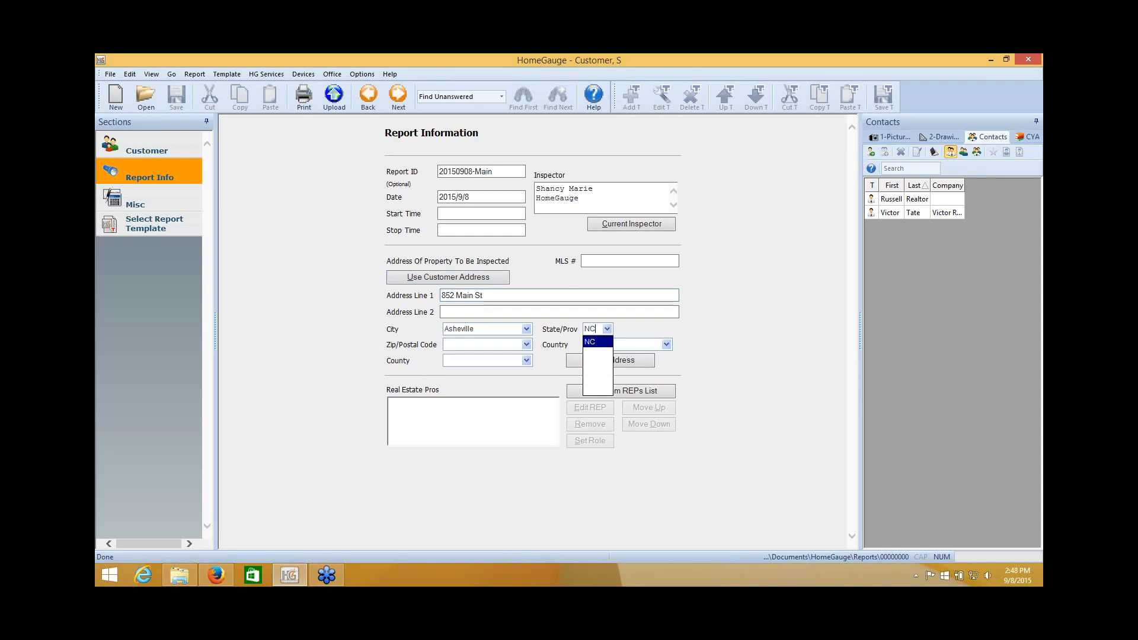
click(510, 343)
text(28786)
click(703, 337)
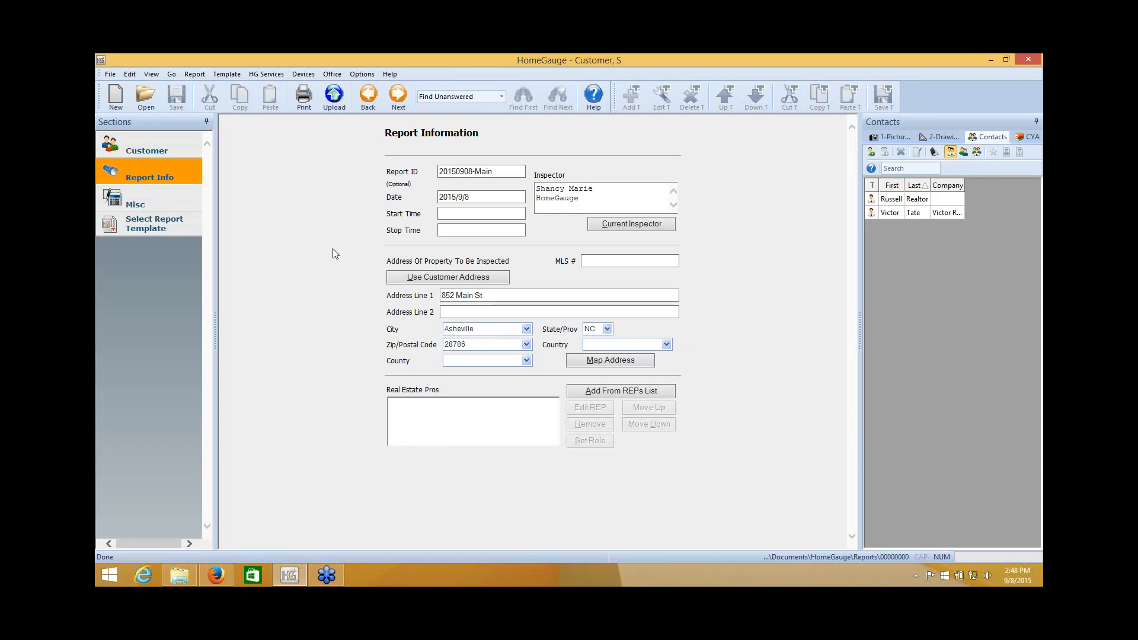
click(150, 206)
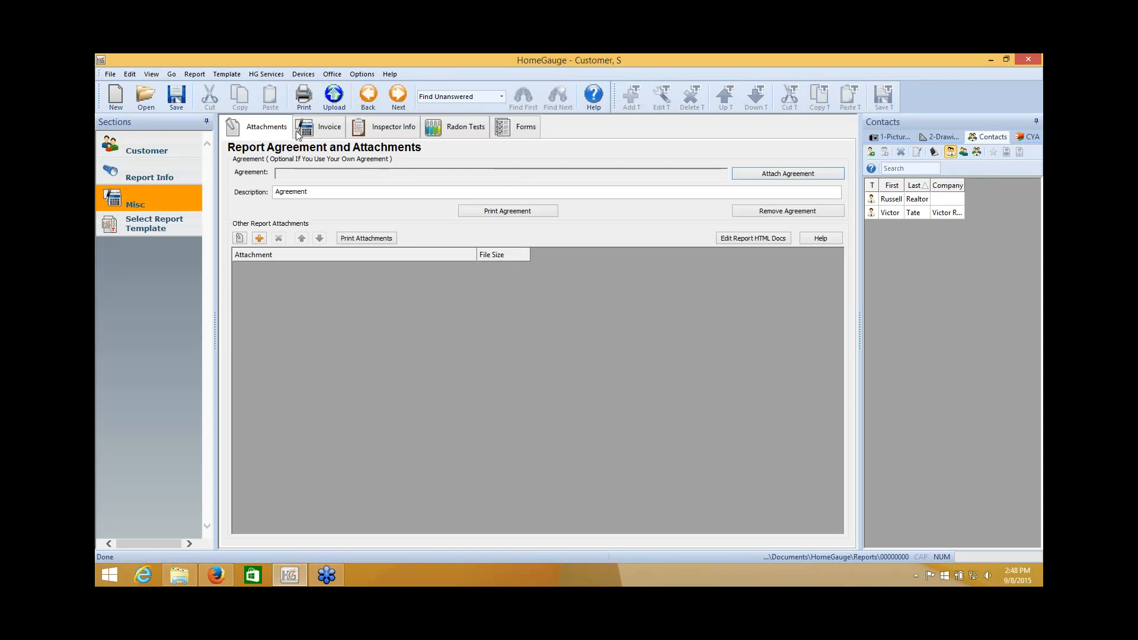
Add the Heated Sq Ft 2,001 - 2,500 service to the invoice, then show the Attachments page.
click(320, 132)
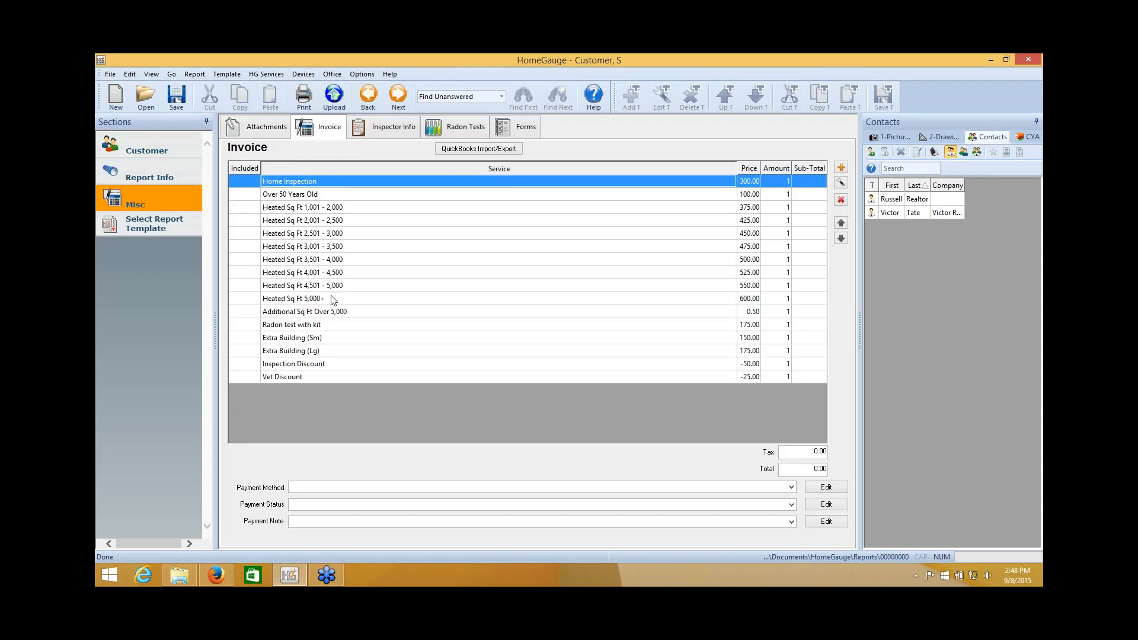
click(240, 221)
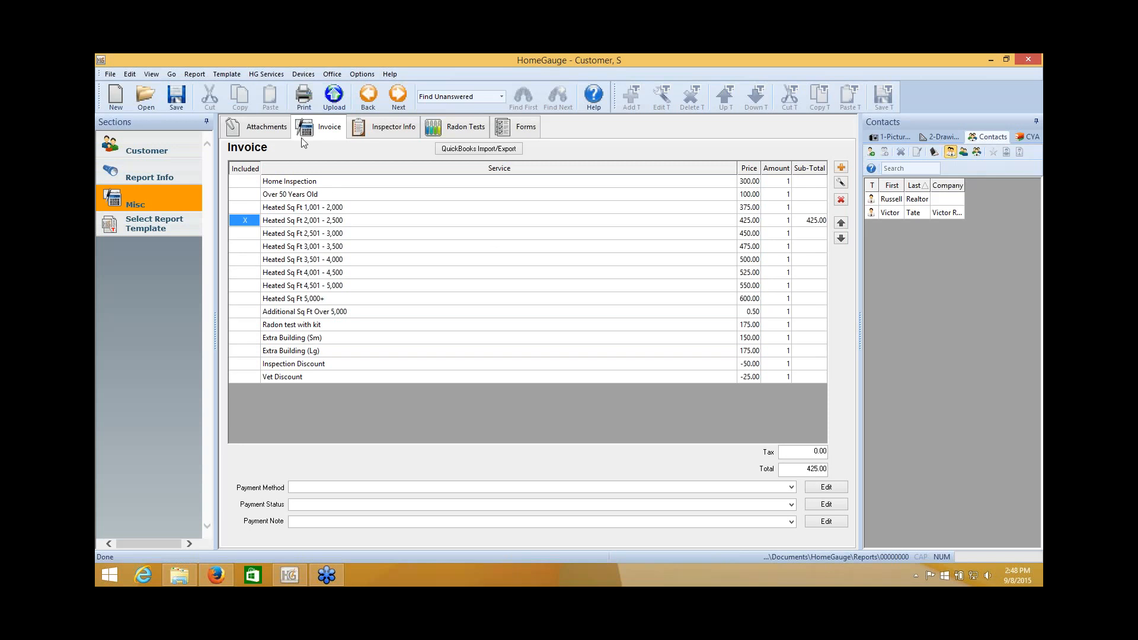
click(265, 128)
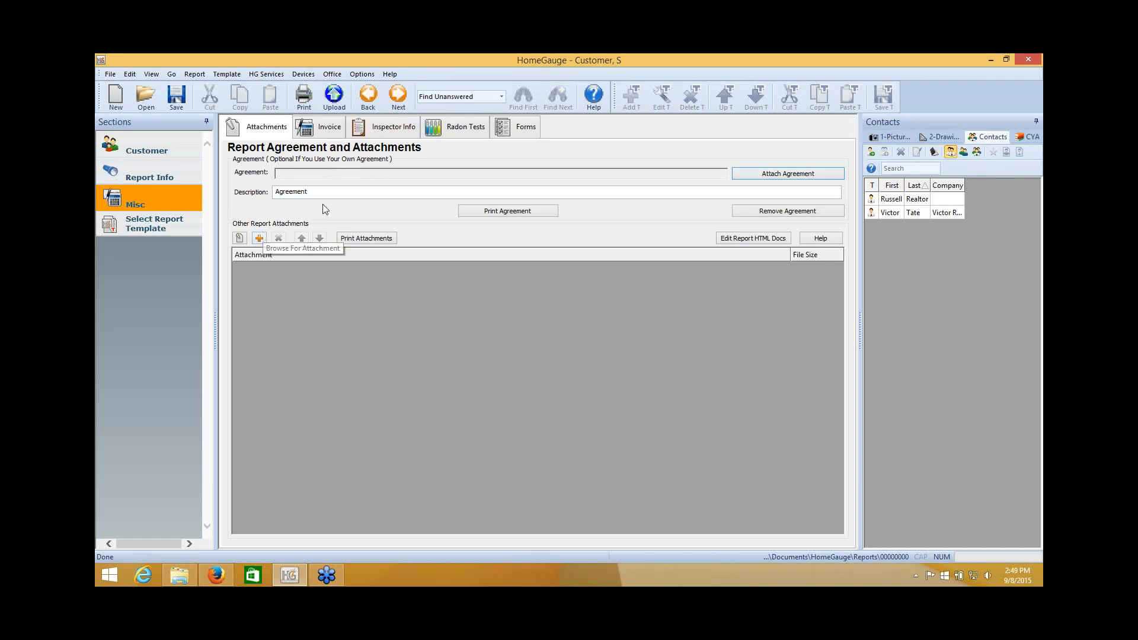
Print-preview the Pre Inspection Agreement Only instead of the Full Report with pictures.
click(303, 97)
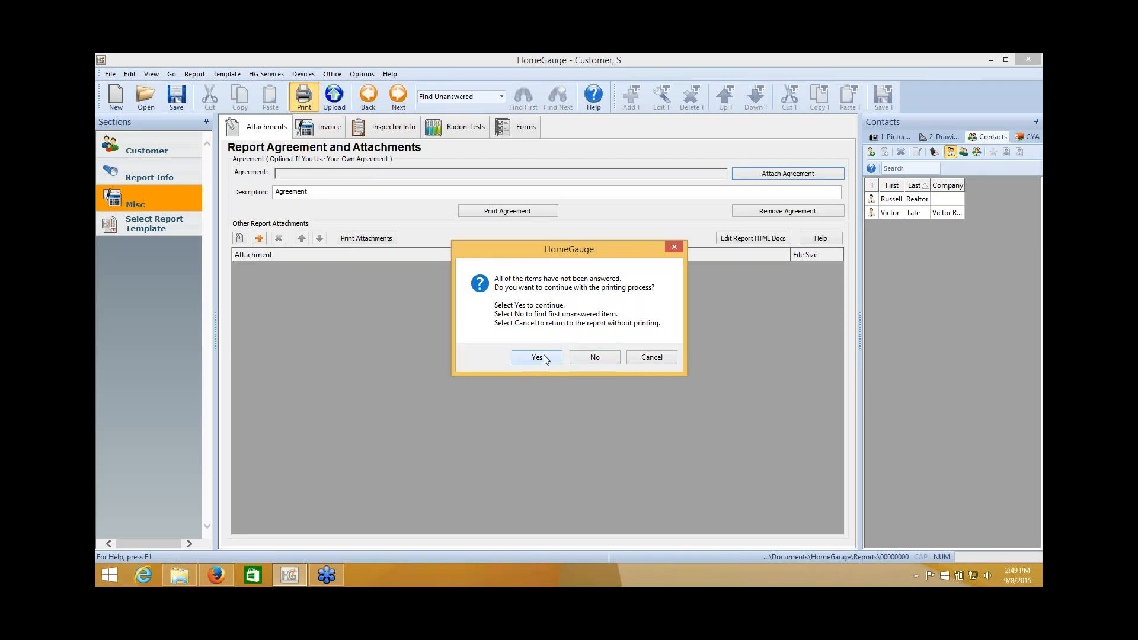
click(537, 357)
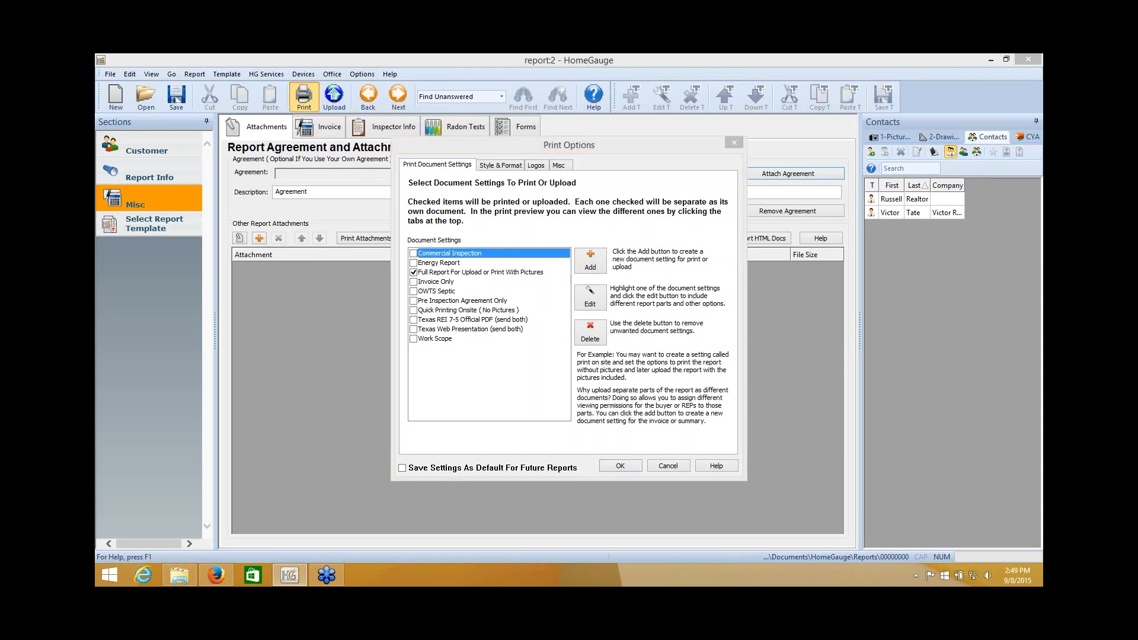
click(413, 272)
click(413, 272)
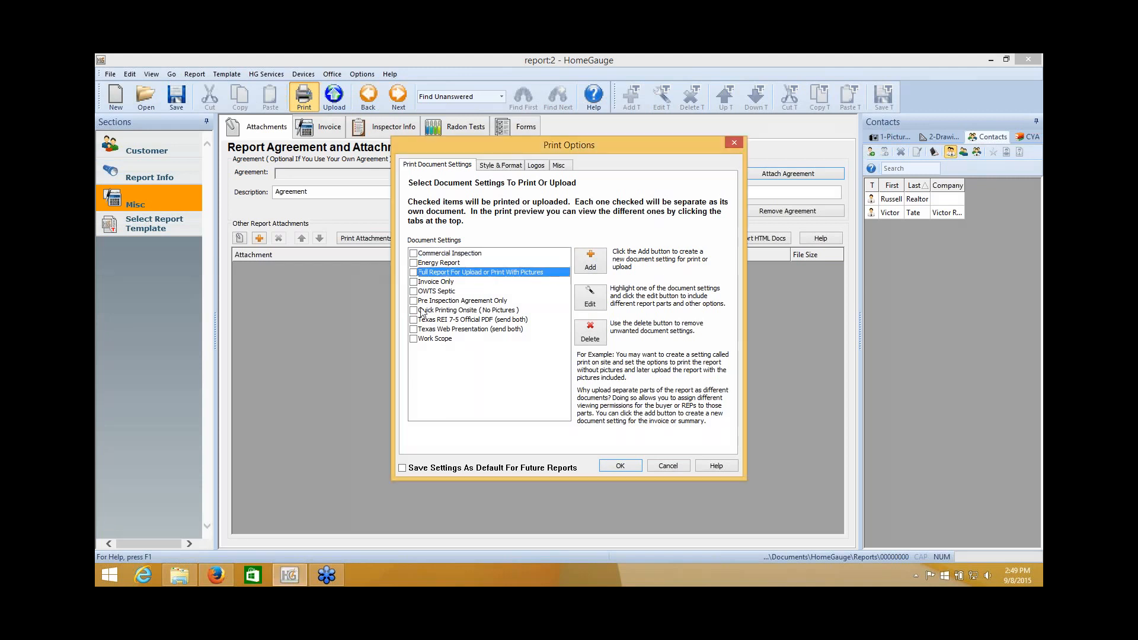
click(413, 301)
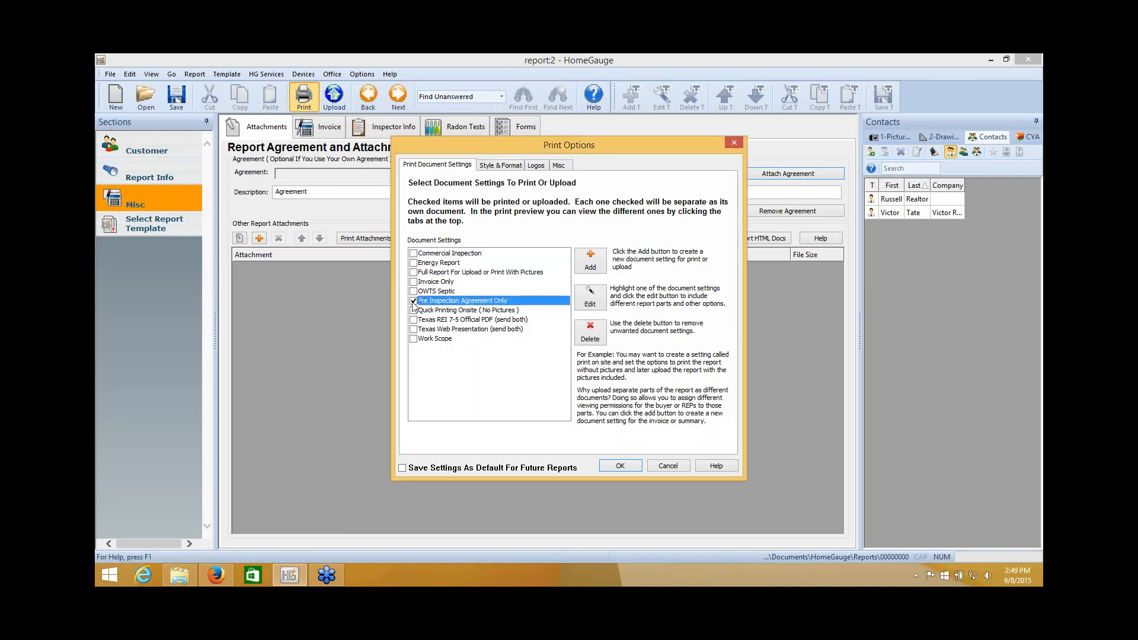
click(620, 466)
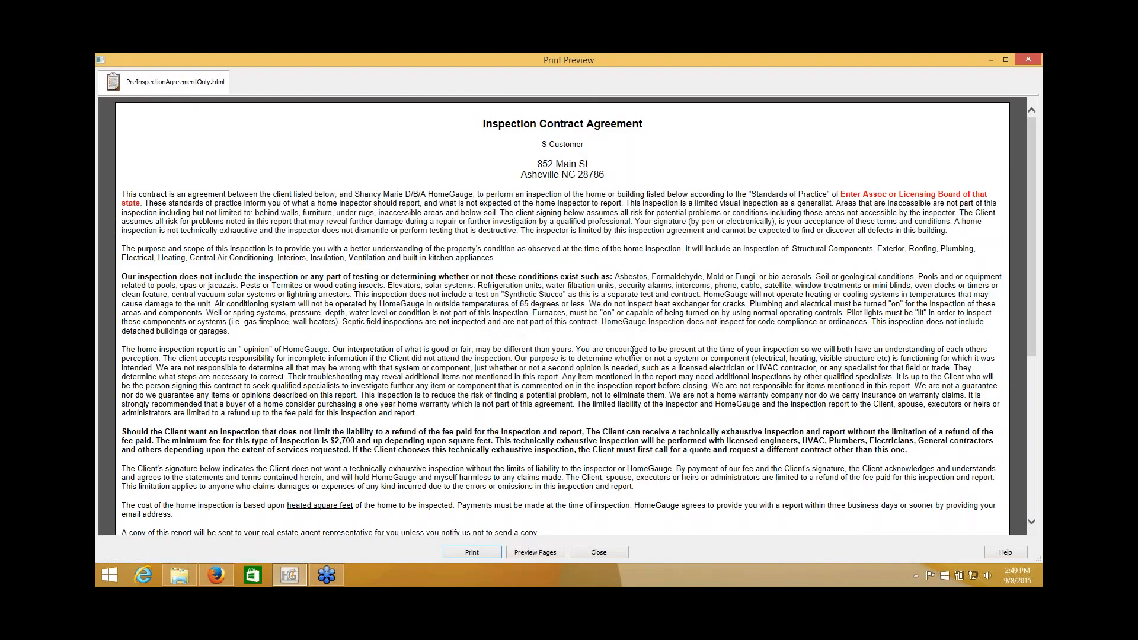
Review the merged client name, address, total cost and inspector line, then close the preview.
click(993, 127)
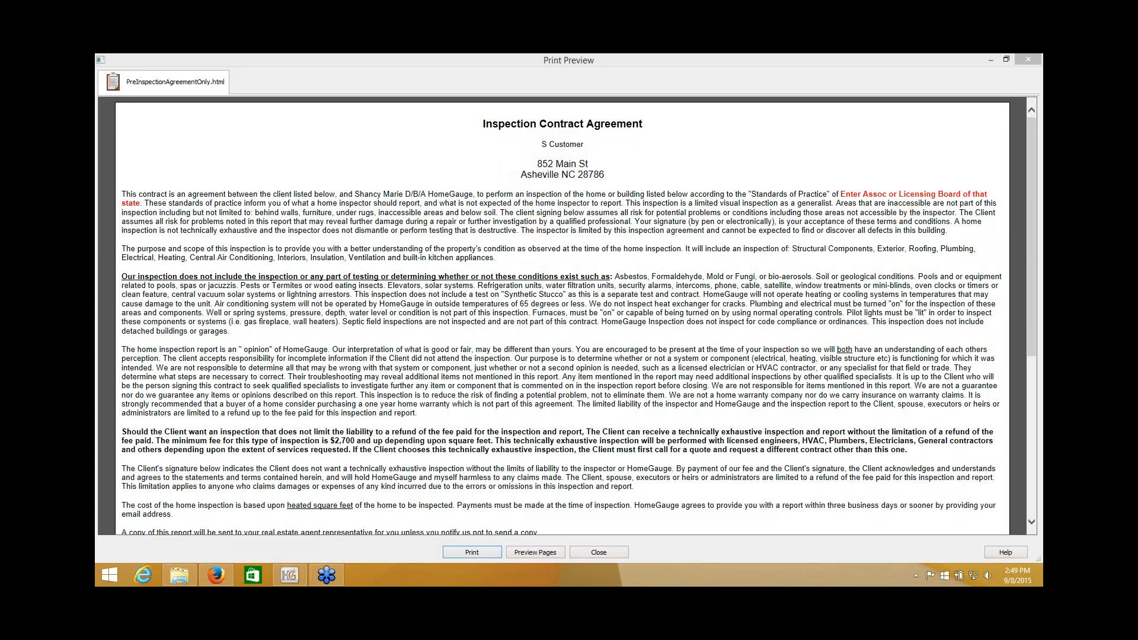
click(723, 372)
scroll(723, 371, down, 5)
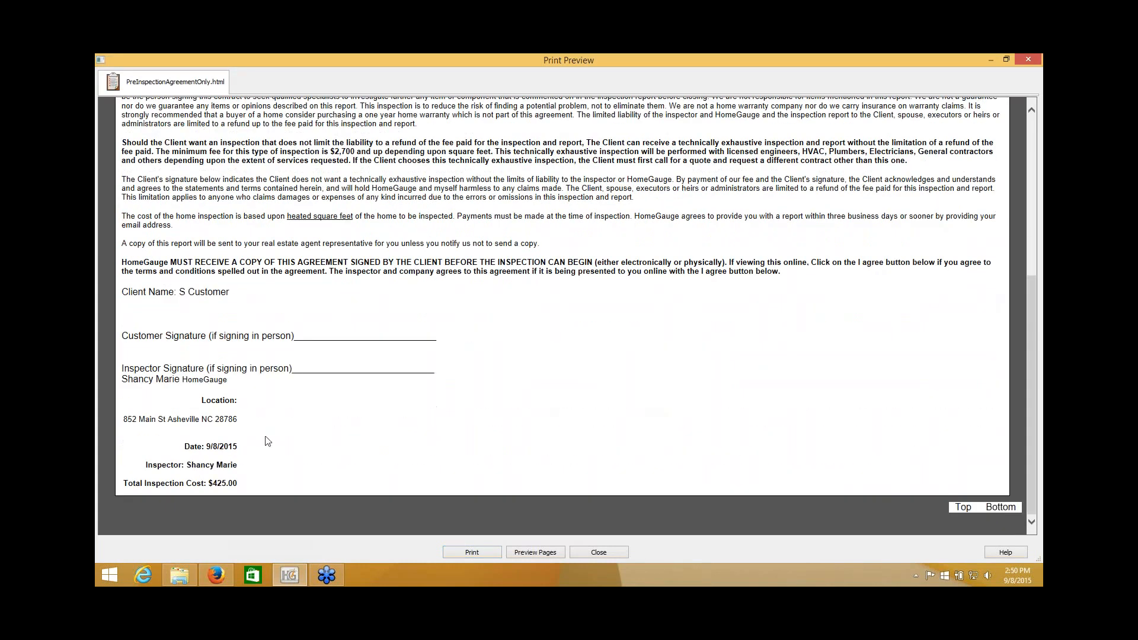
drag(122, 483, 196, 450)
click(237, 484)
click(290, 435)
click(617, 552)
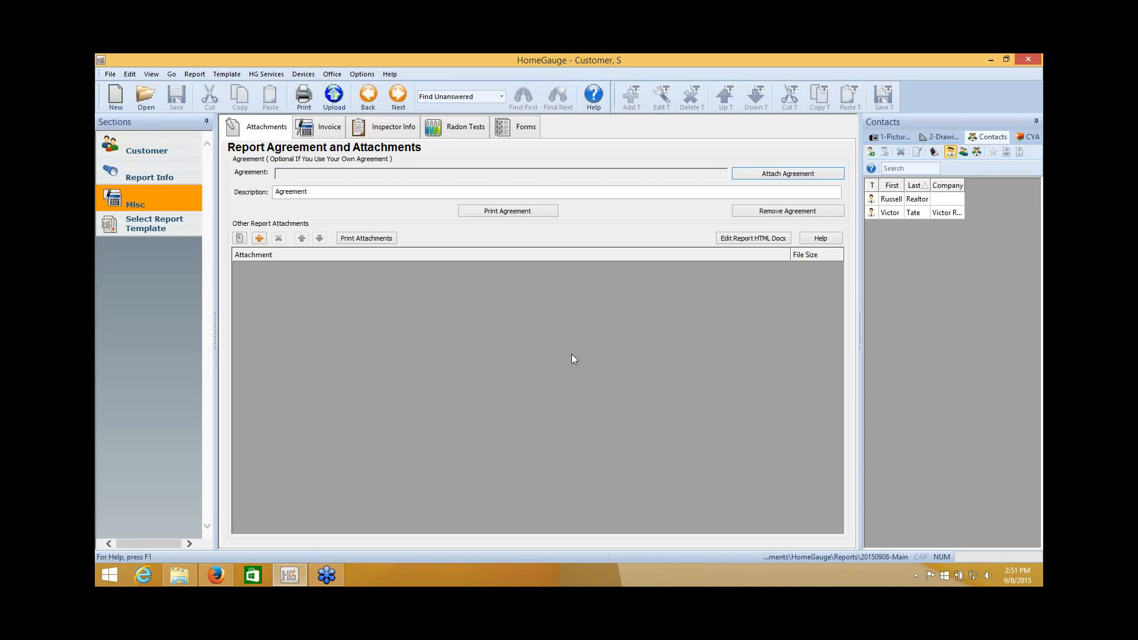
Minimize HomeGauge and open the My Agreement document in WordPad.
click(994, 59)
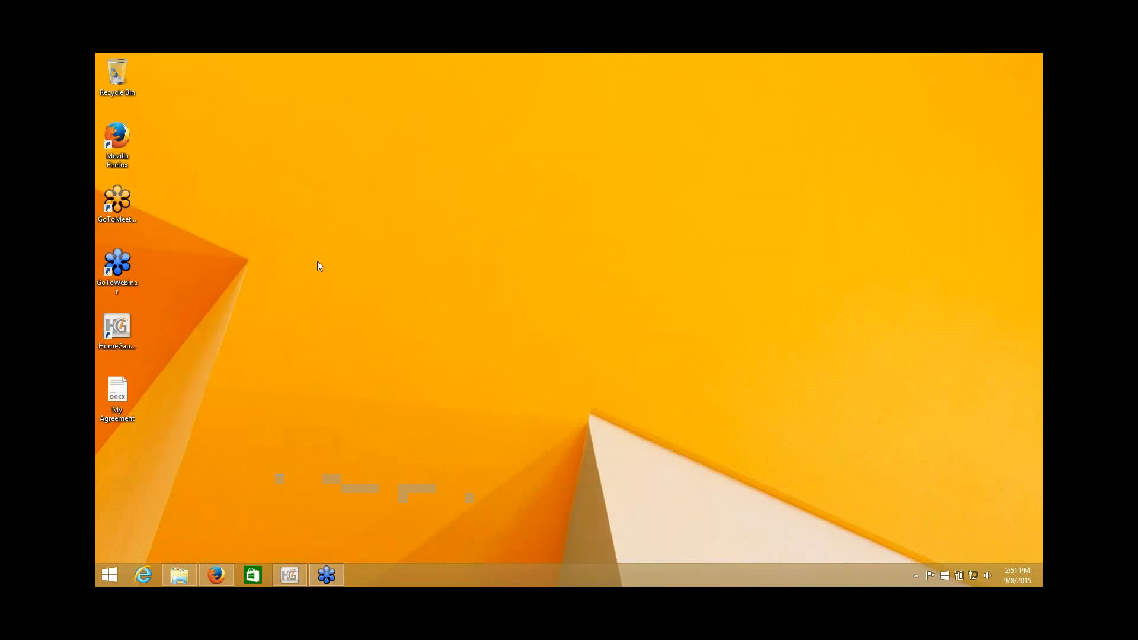
double_click(120, 402)
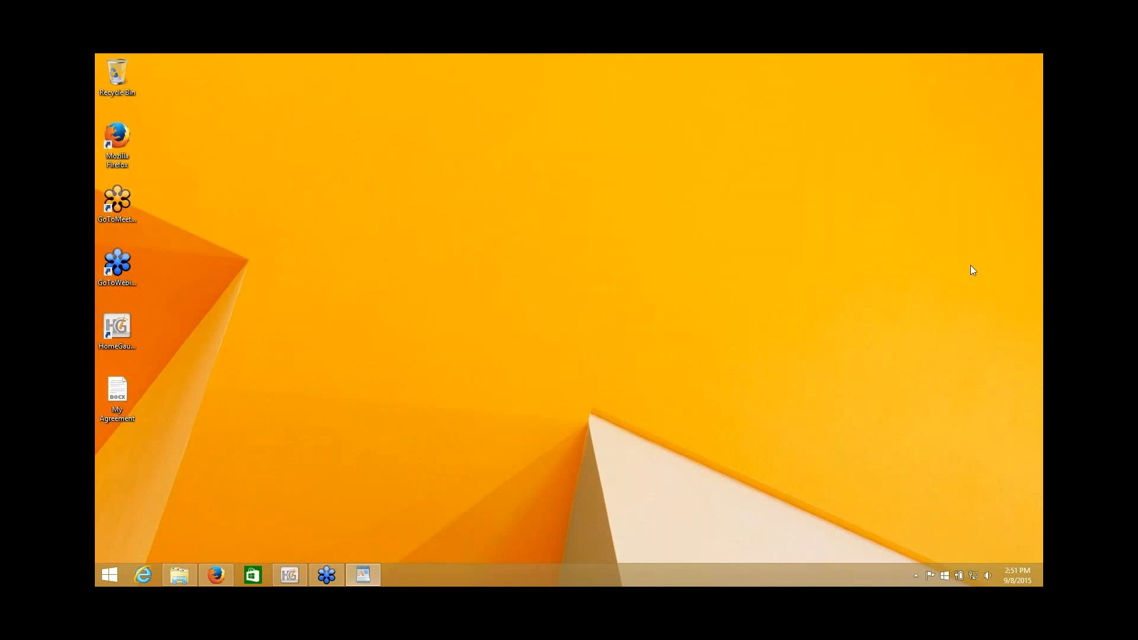
drag(702, 215, 494, 84)
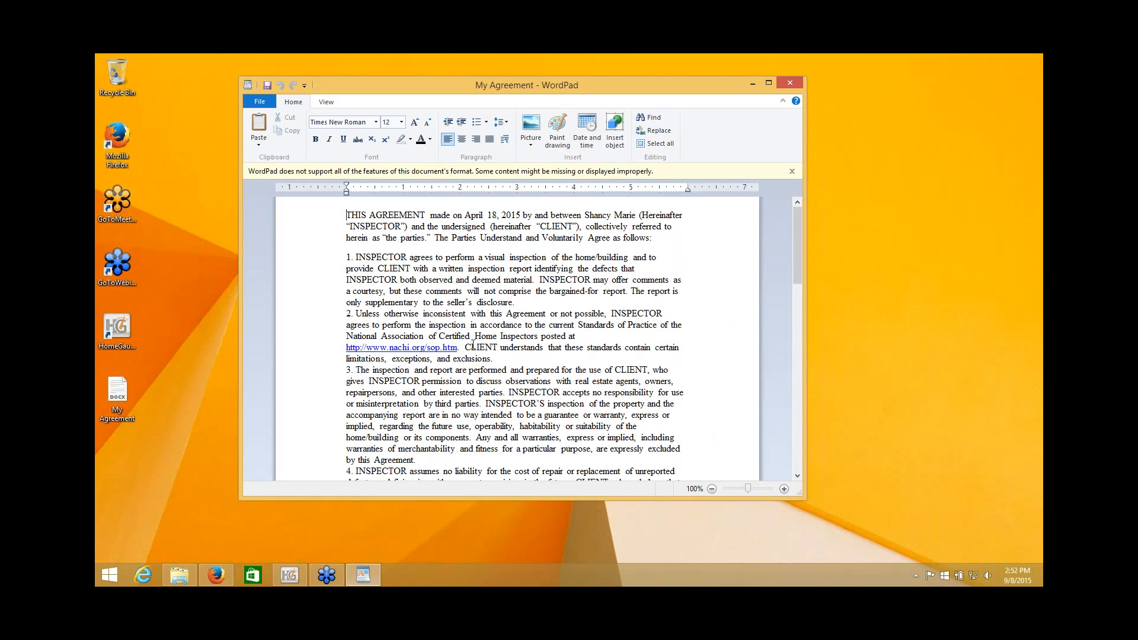
Select the entire My Agreement text and copy it.
drag(438, 270, 547, 349)
click(572, 319)
right_click(410, 263)
key(Escape)
click(655, 143)
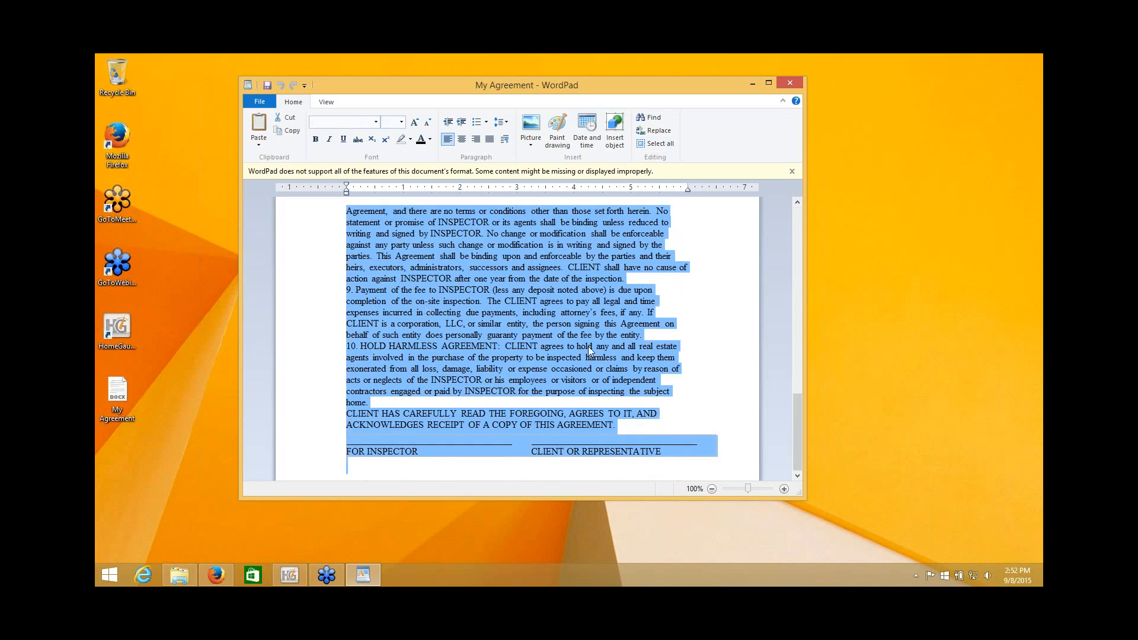
right_click(484, 290)
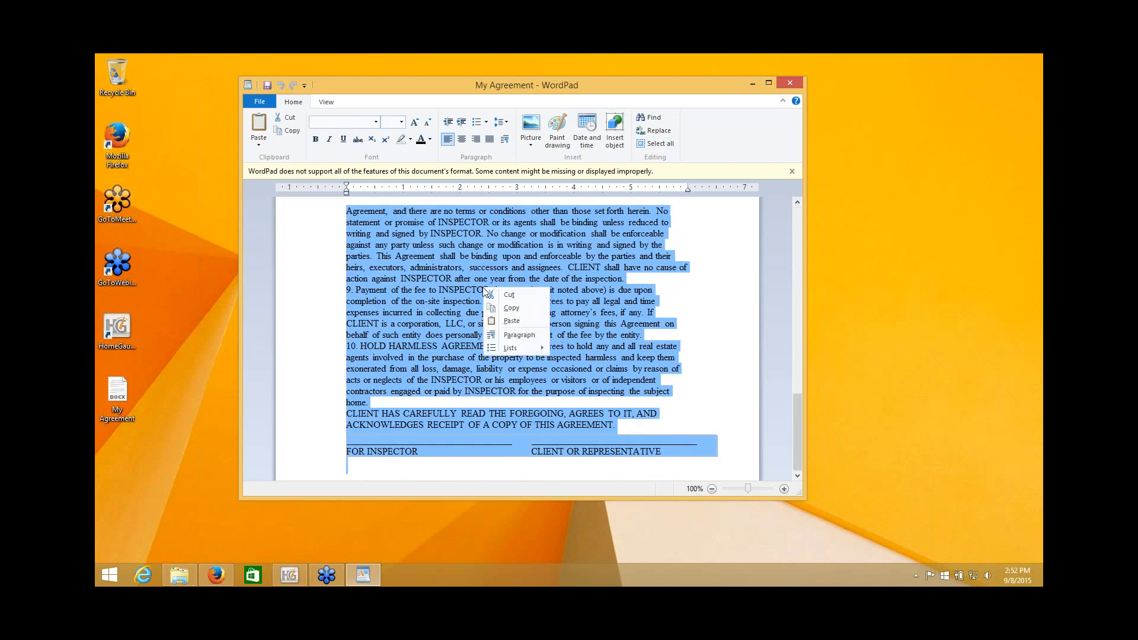
click(511, 307)
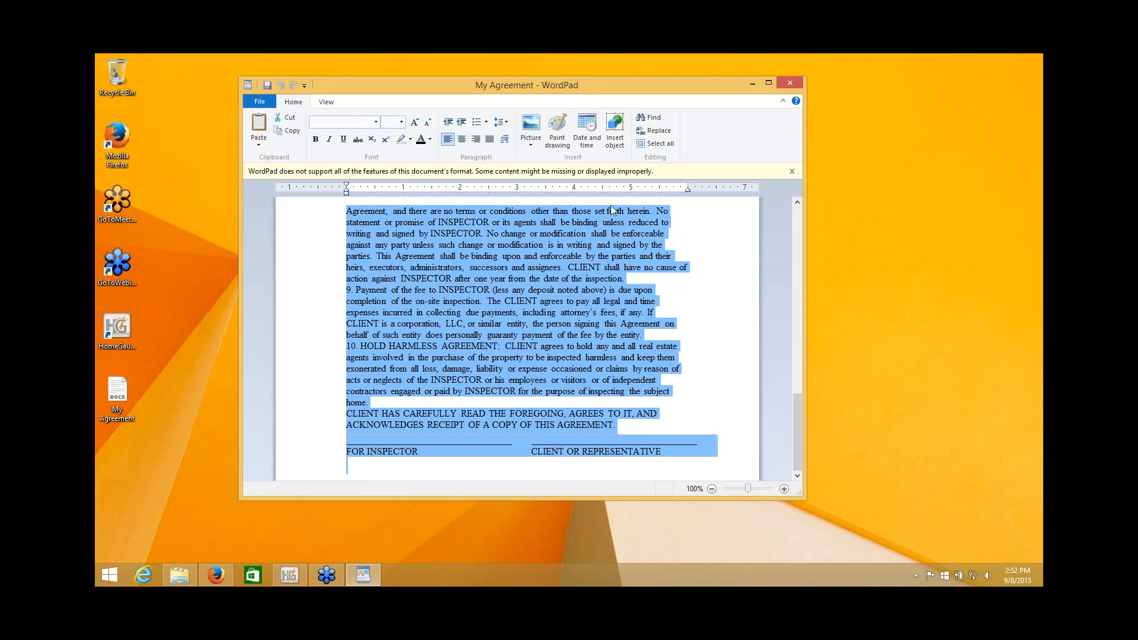
Close WordPad and launch Notepad by searching 'not' from the Start screen.
click(786, 82)
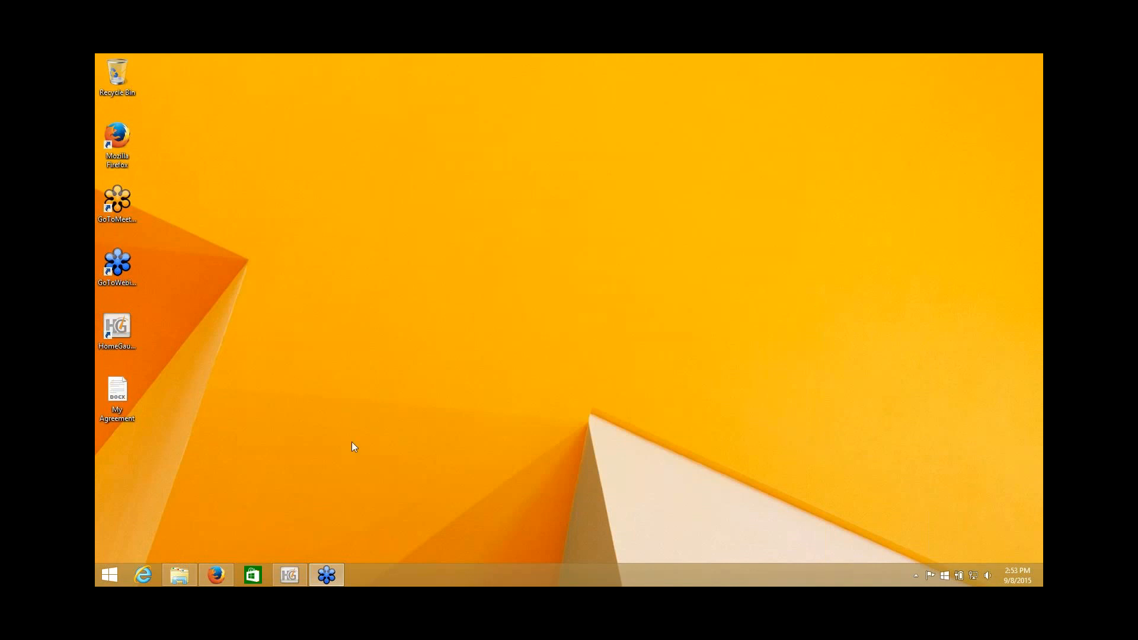
click(105, 573)
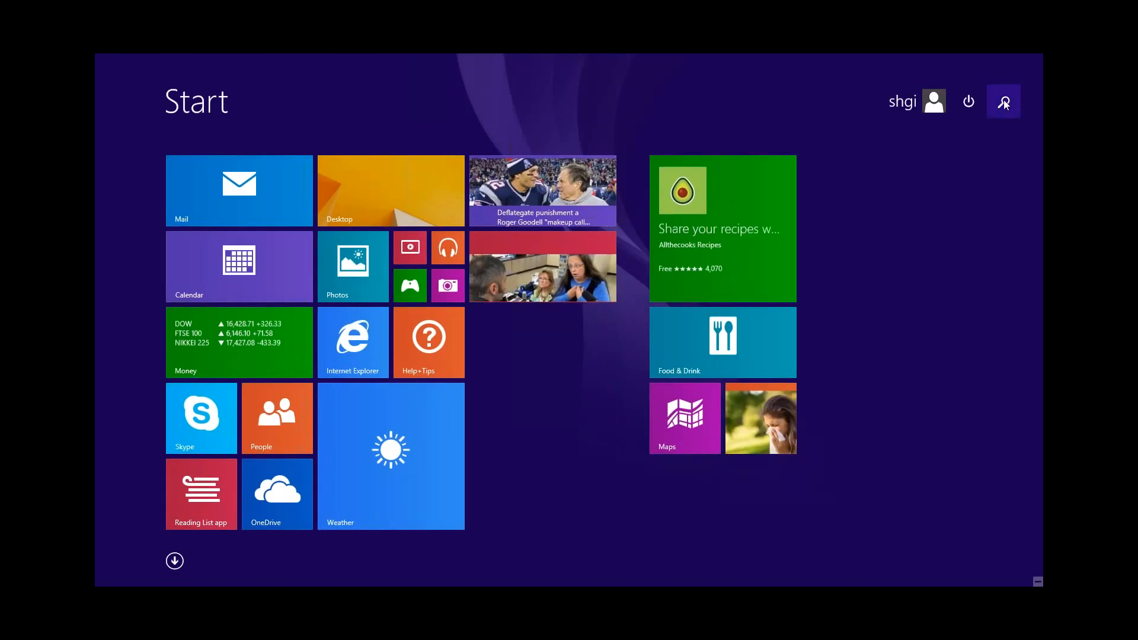
click(1004, 103)
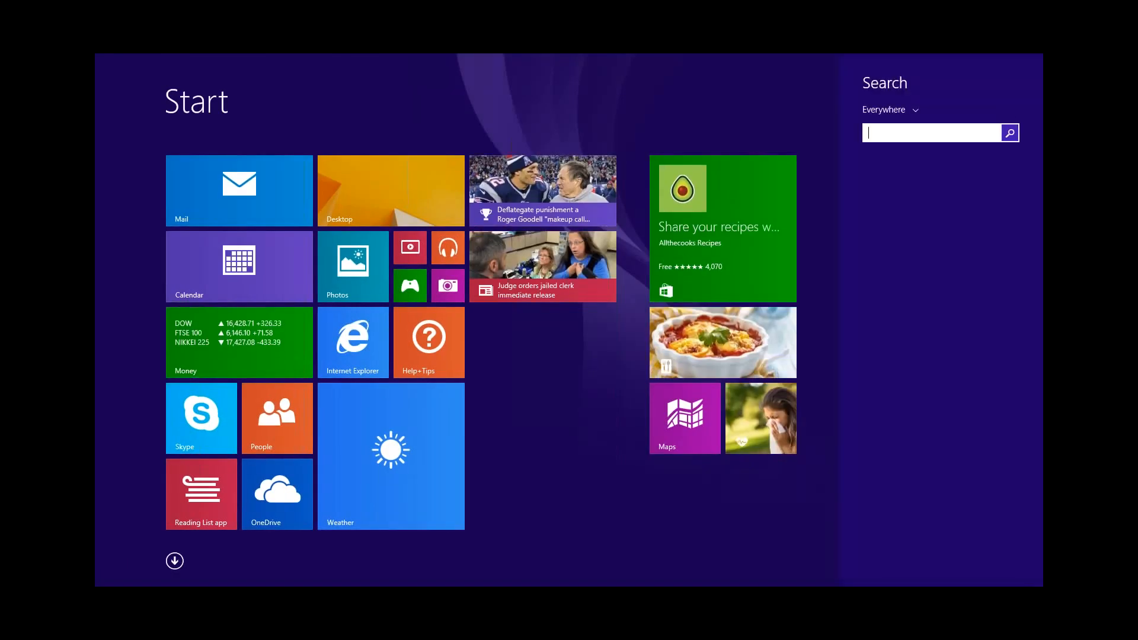
text(notepad)
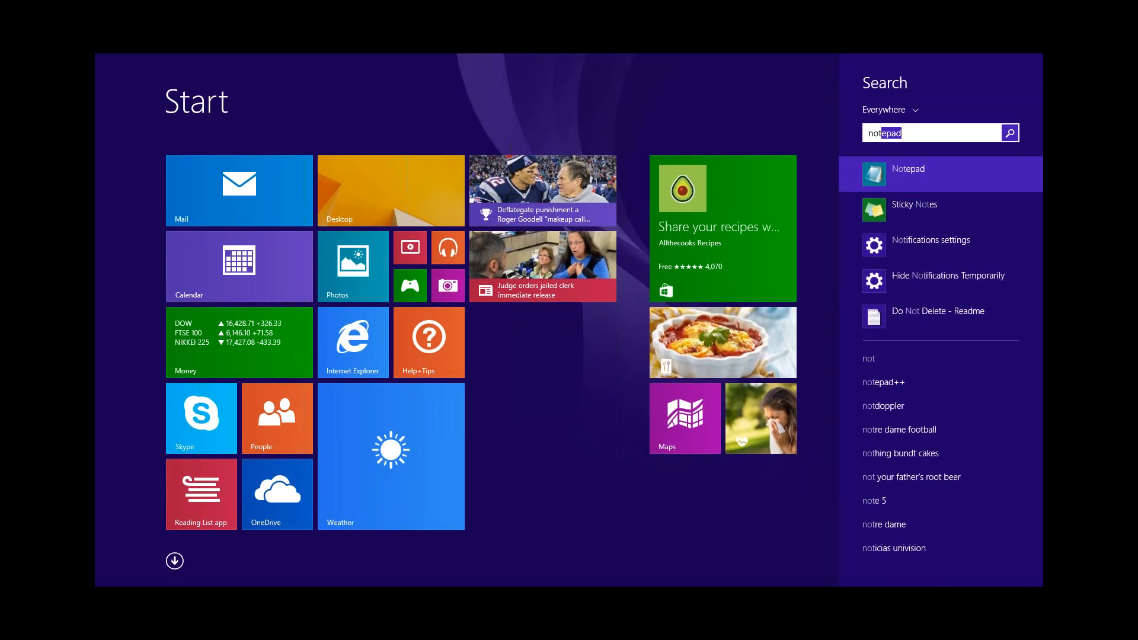
click(916, 171)
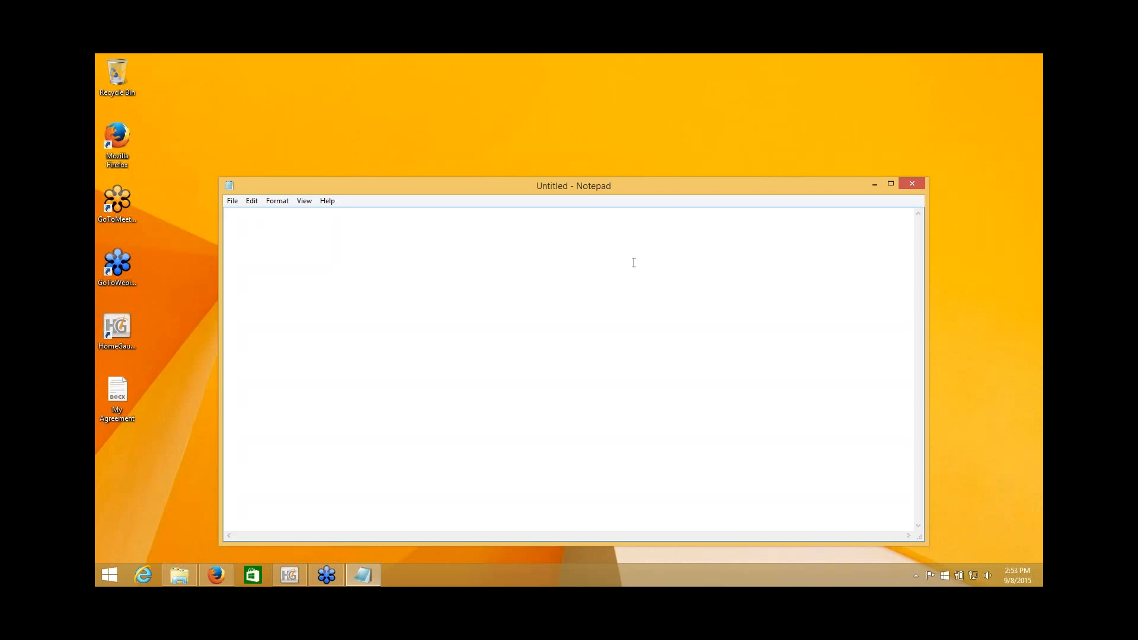
Paste the agreement into the blank Notepad, select all and copy it, then minimize Notepad.
right_click(360, 255)
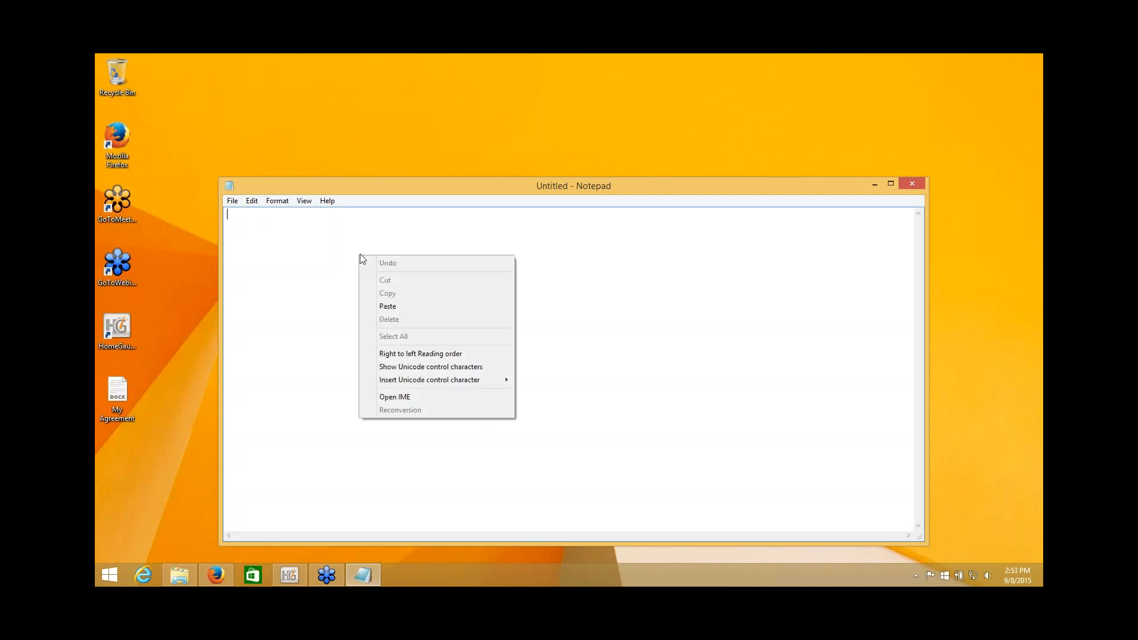
click(394, 306)
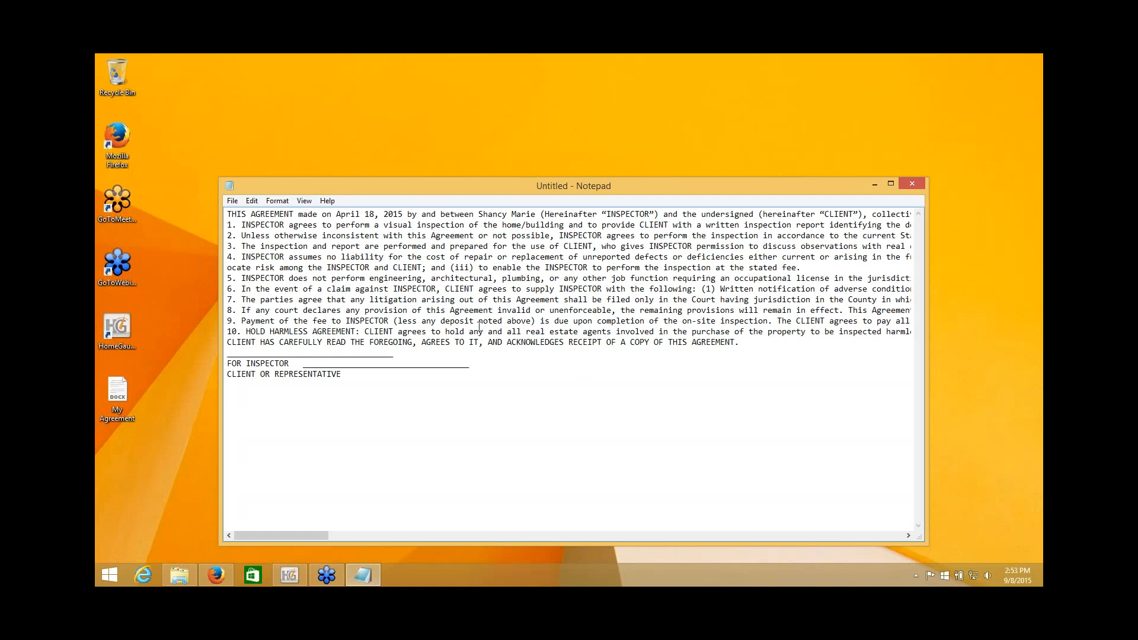
right_click(438, 297)
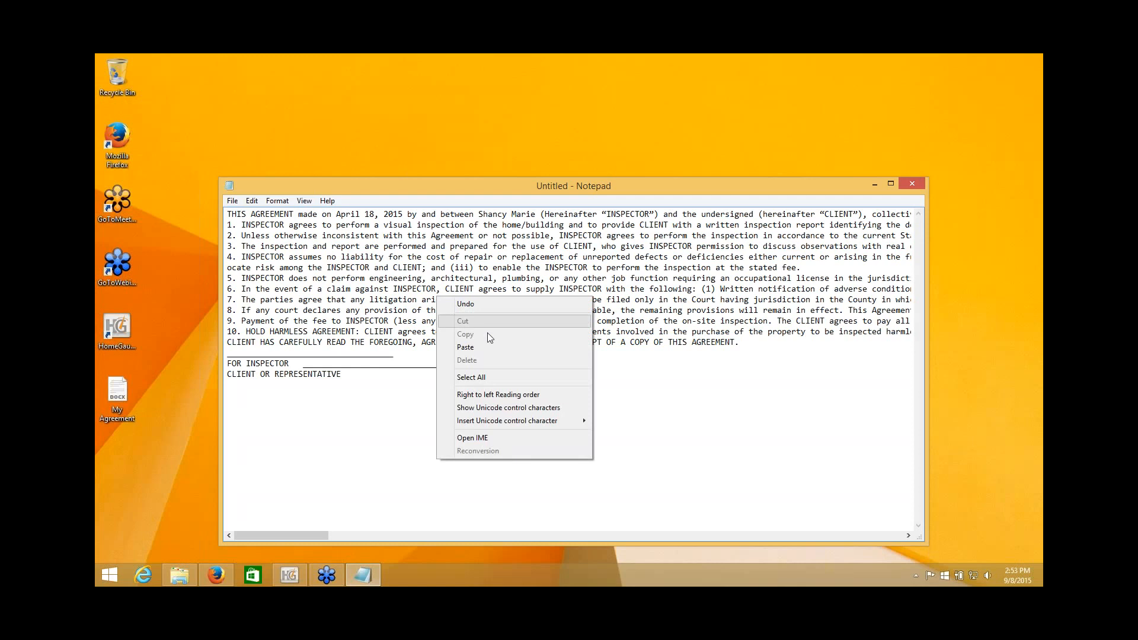
click(489, 378)
right_click(463, 260)
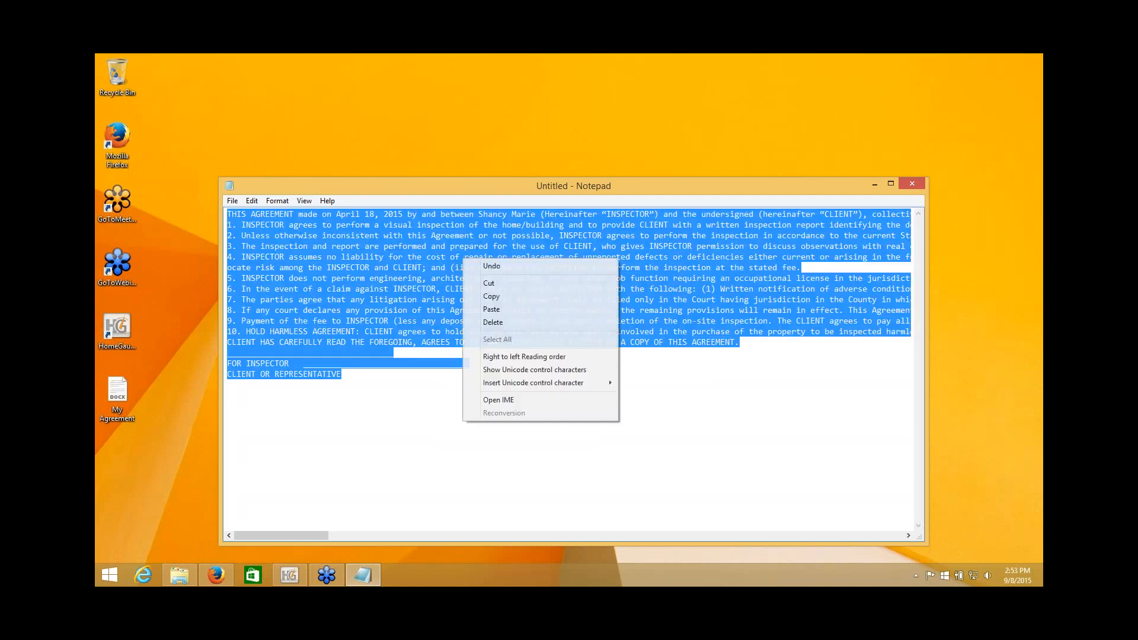
click(492, 296)
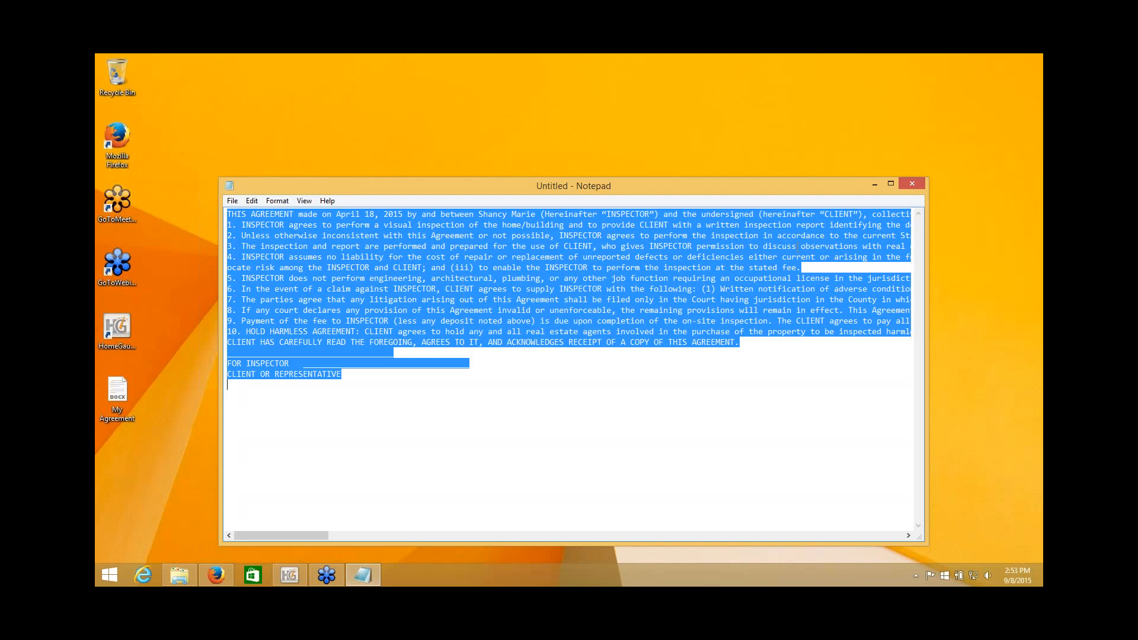
click(875, 184)
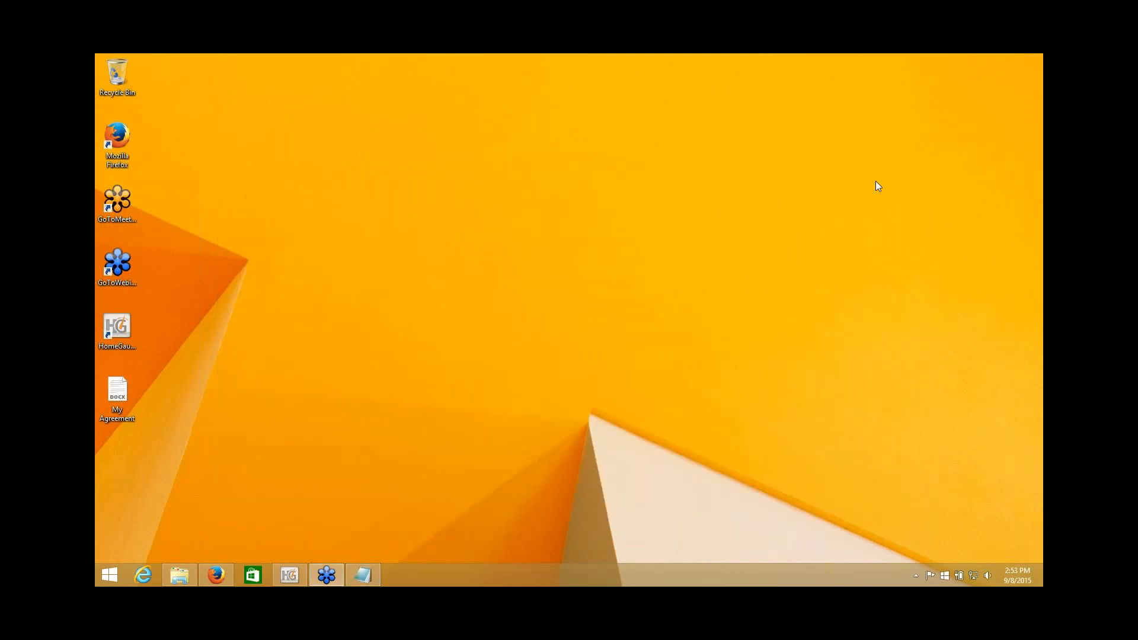
Return to HomeGauge and open the 'disclaim' document in the report document editor.
click(290, 578)
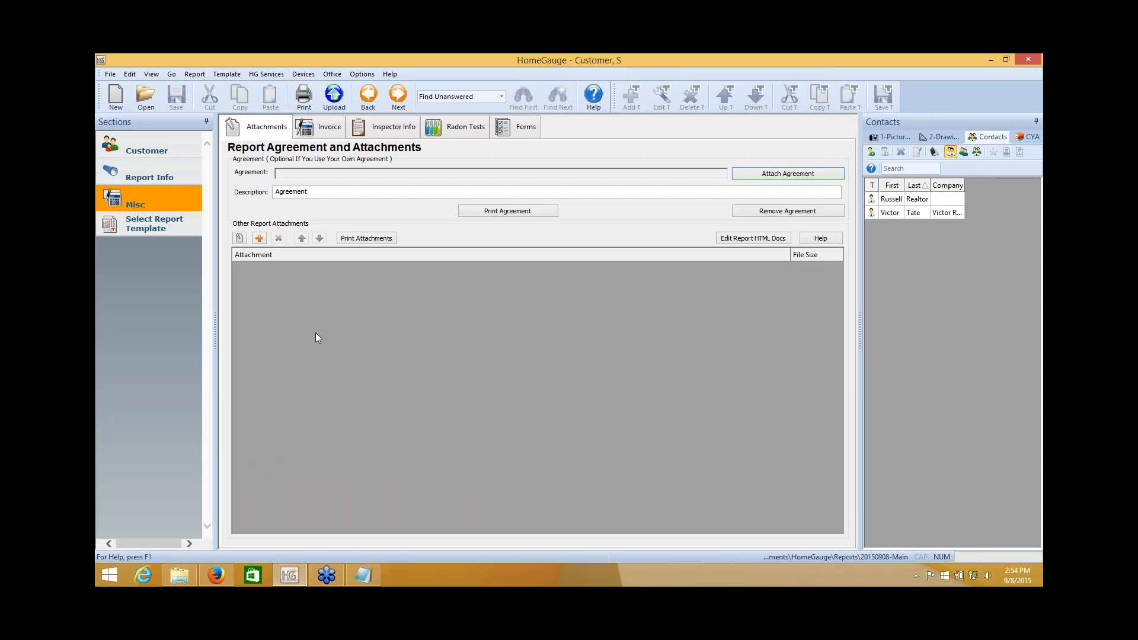
click(338, 75)
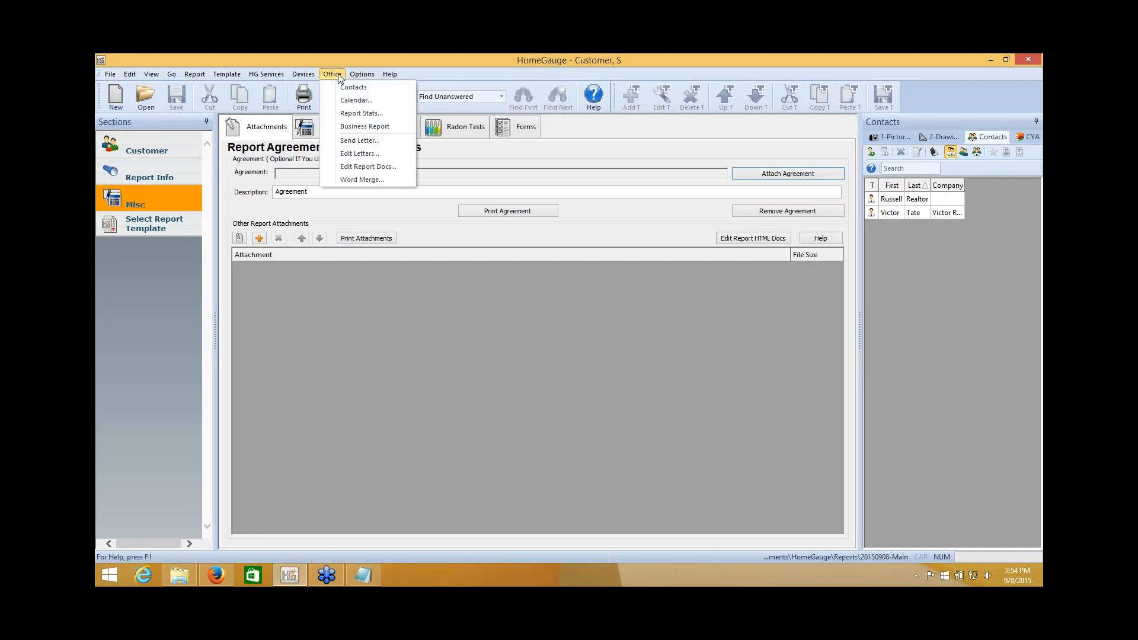
click(349, 167)
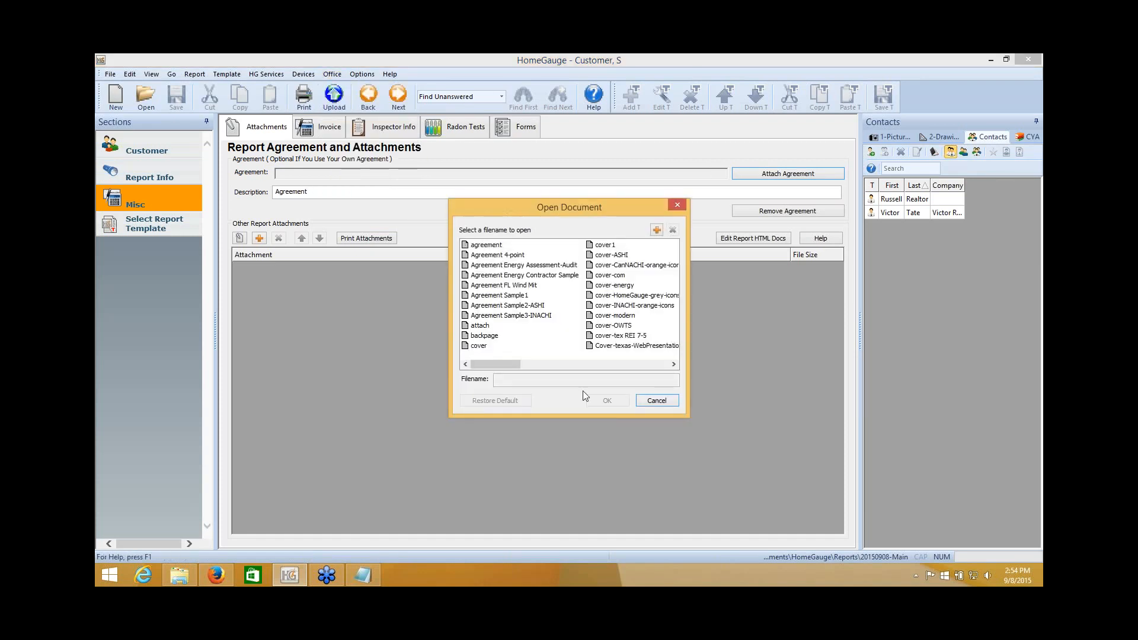
click(592, 364)
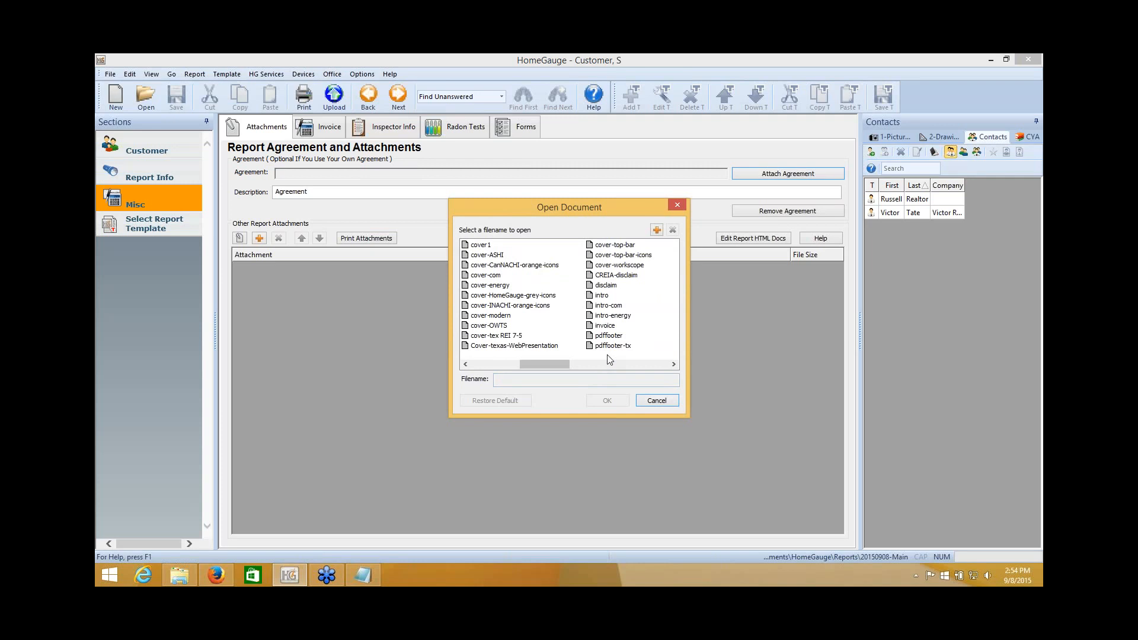
click(610, 286)
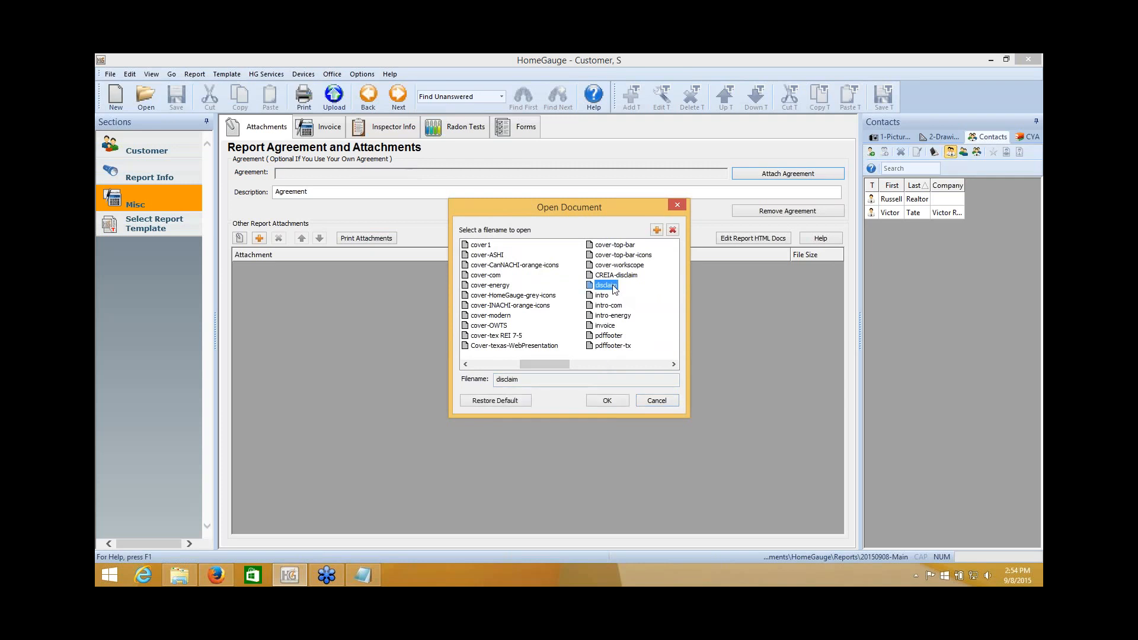
click(611, 402)
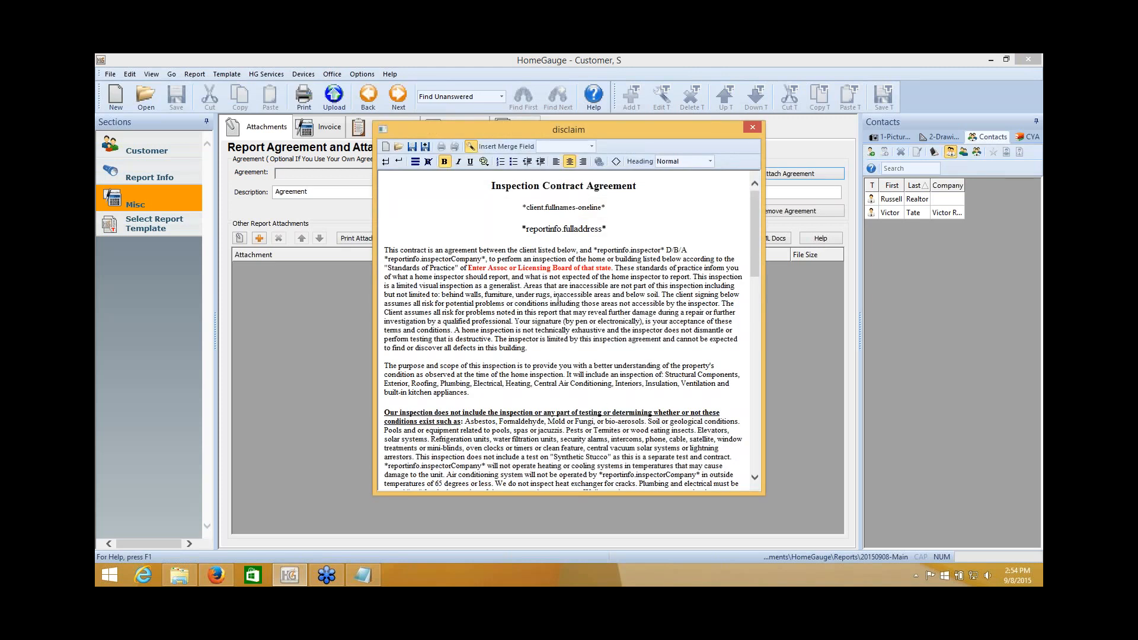
Delete the old Inspection Contract Agreement text and paste in the new agreement.
click(557, 300)
key(ctrl+a)
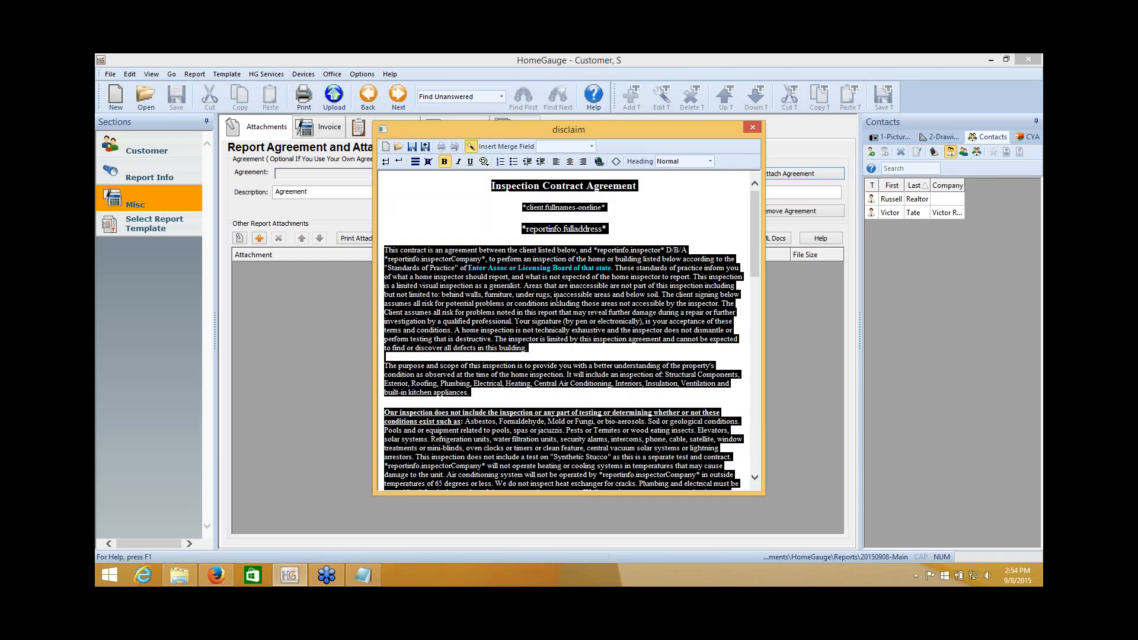
key(Delete)
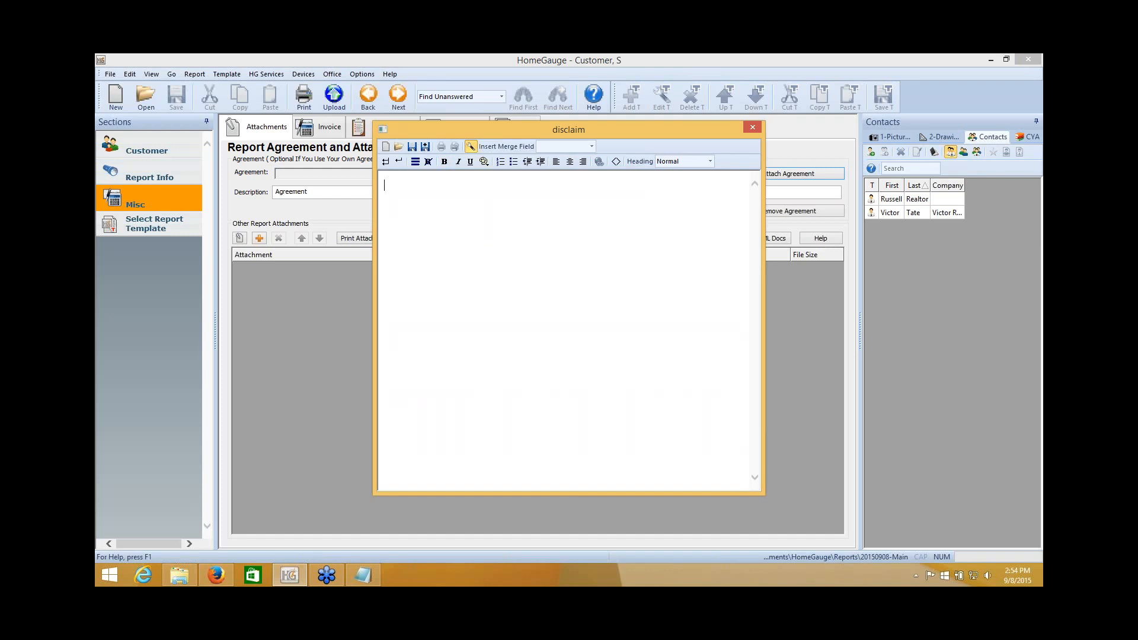
right_click(404, 187)
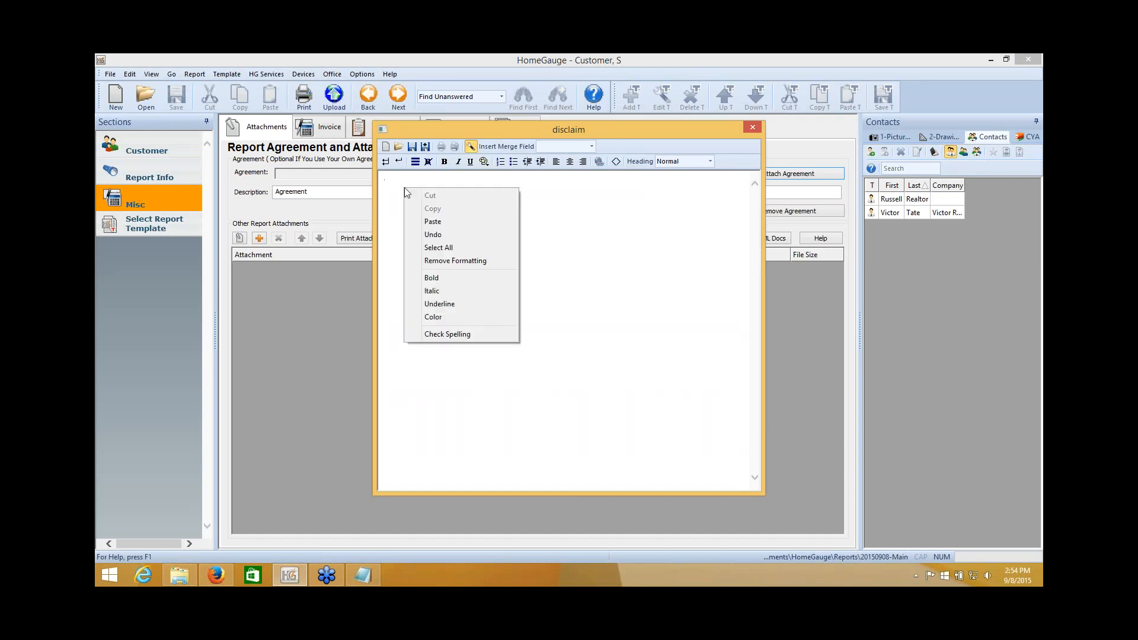
click(432, 222)
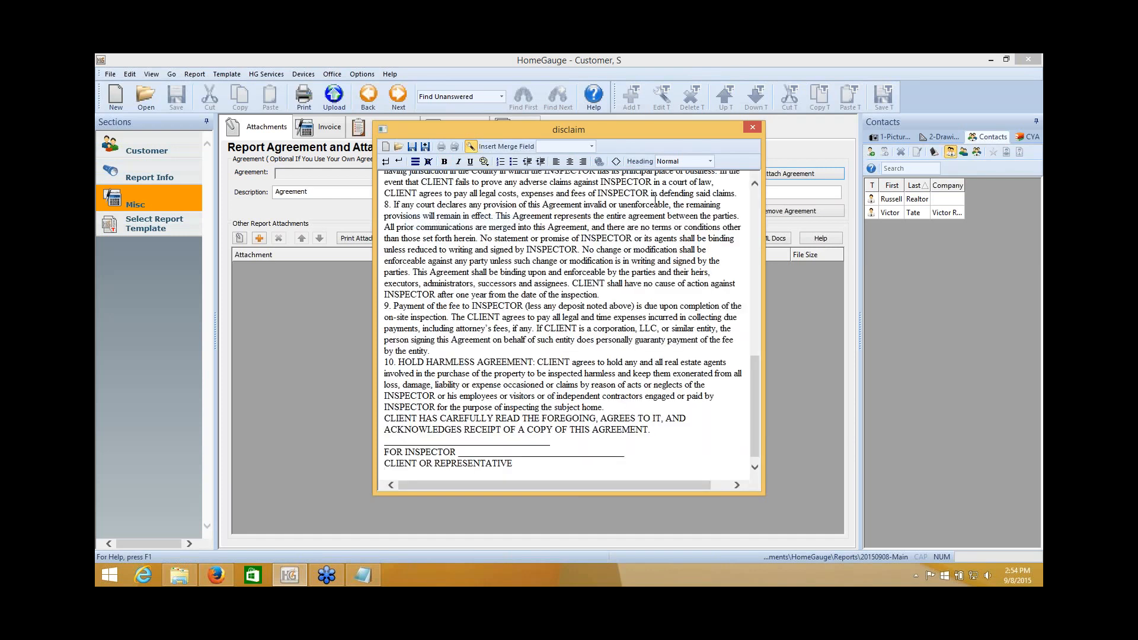
Move the editor window up-left and enlarge it so the text reflows.
drag(624, 130, 558, 101)
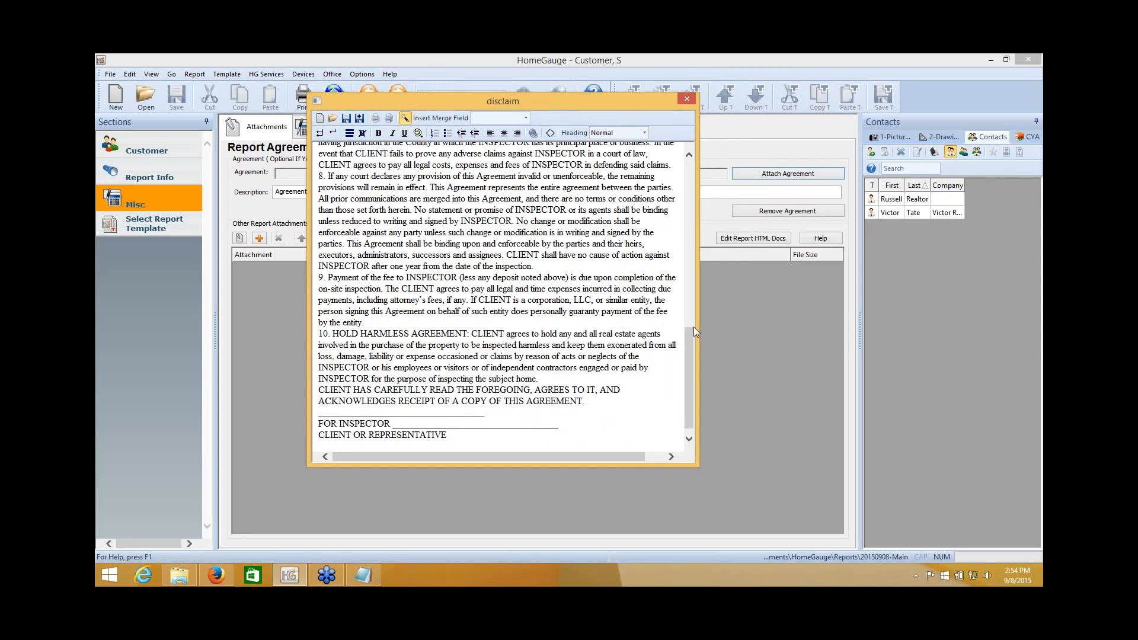
drag(697, 326, 775, 329)
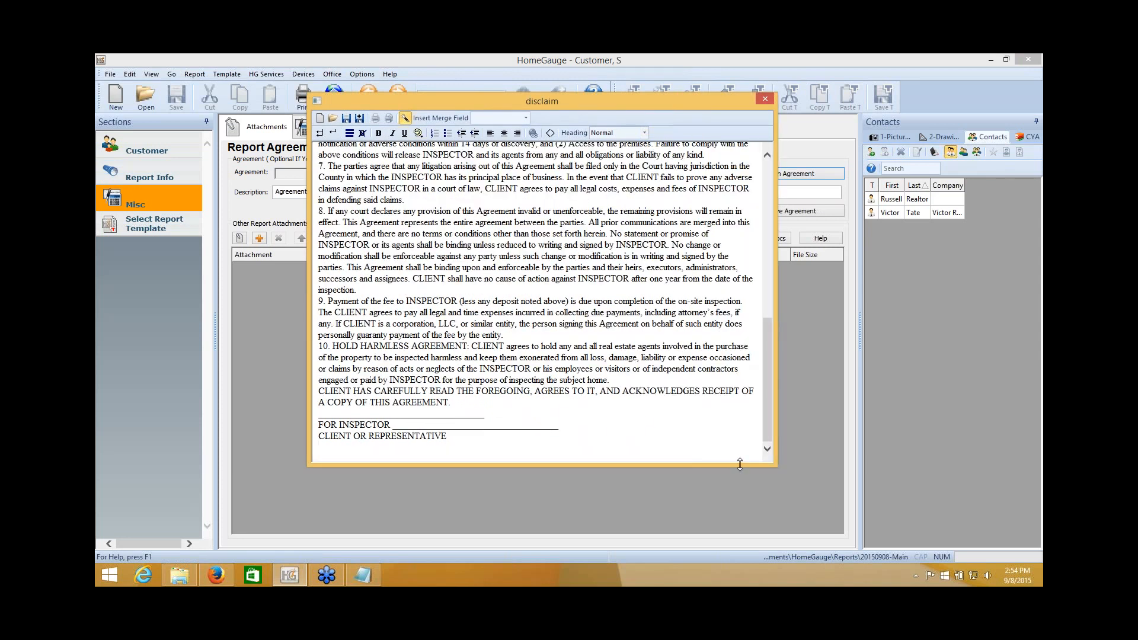
drag(740, 464, 740, 508)
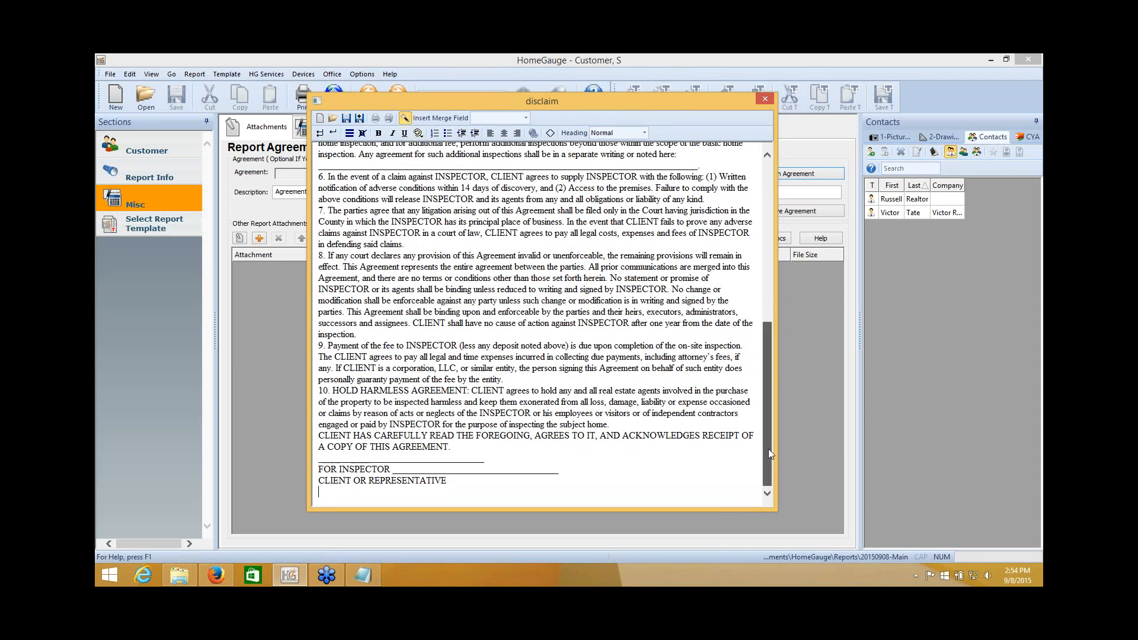
drag(769, 454, 763, 273)
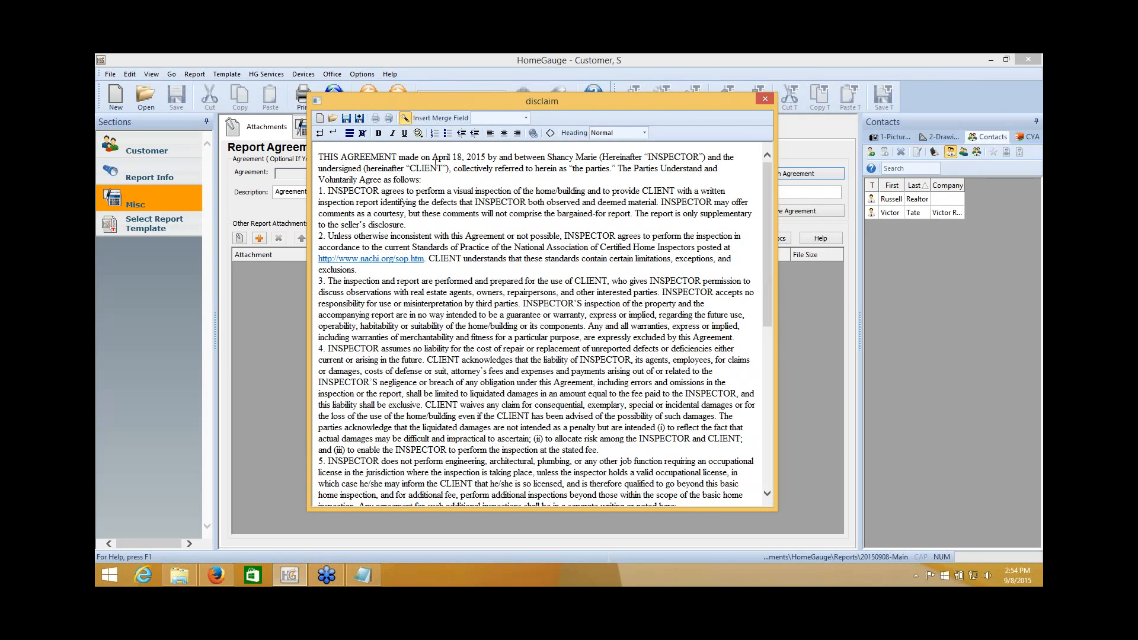
Replace 'April 18, 2015' after "made on" with the Today's Date merge field.
drag(435, 160, 477, 157)
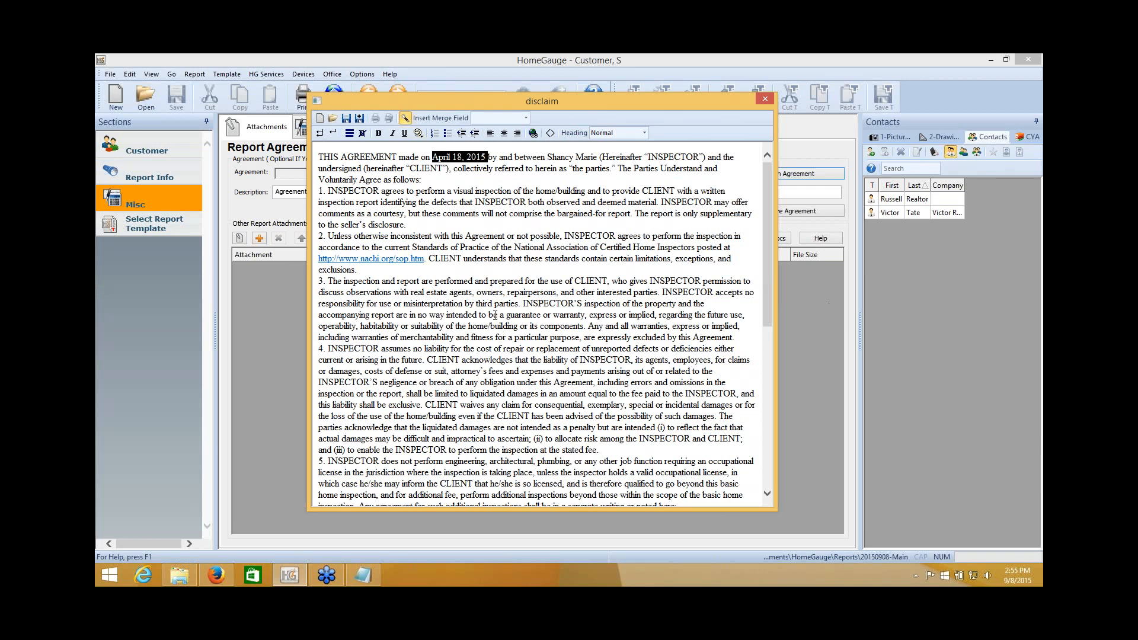
click(434, 159)
drag(435, 159, 485, 155)
click(525, 118)
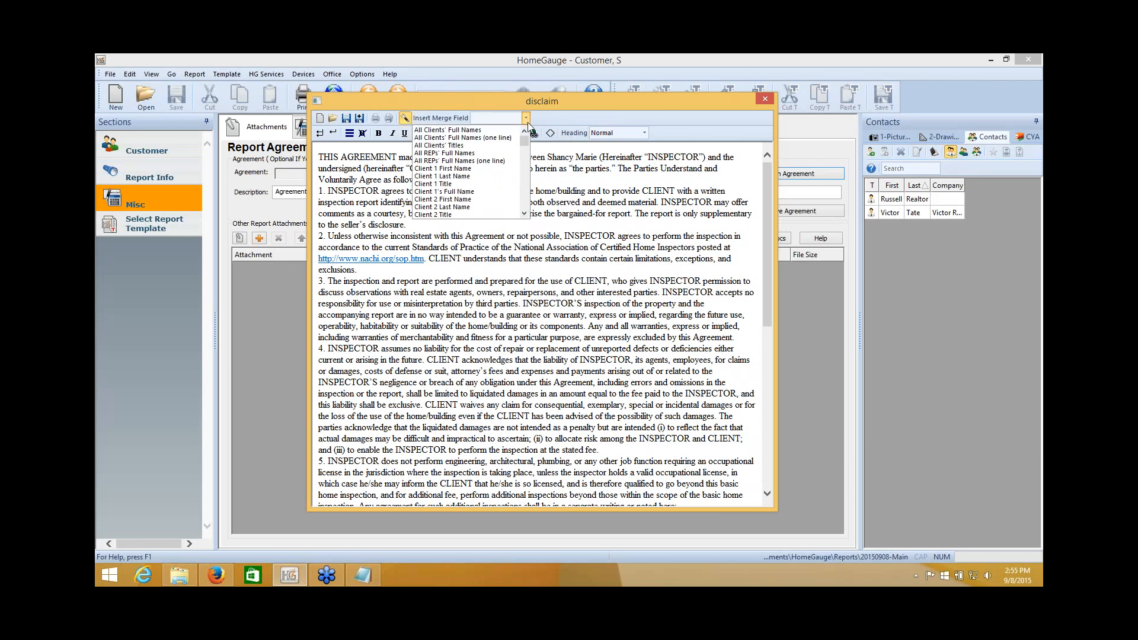
scroll(526, 163, down, 8)
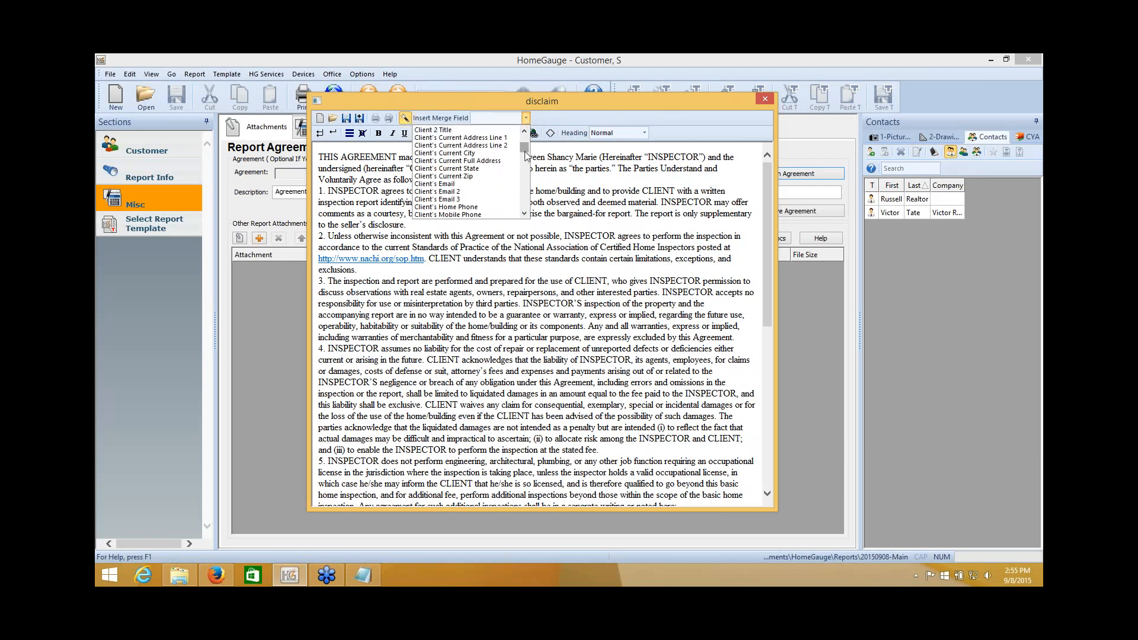
drag(526, 161, 526, 211)
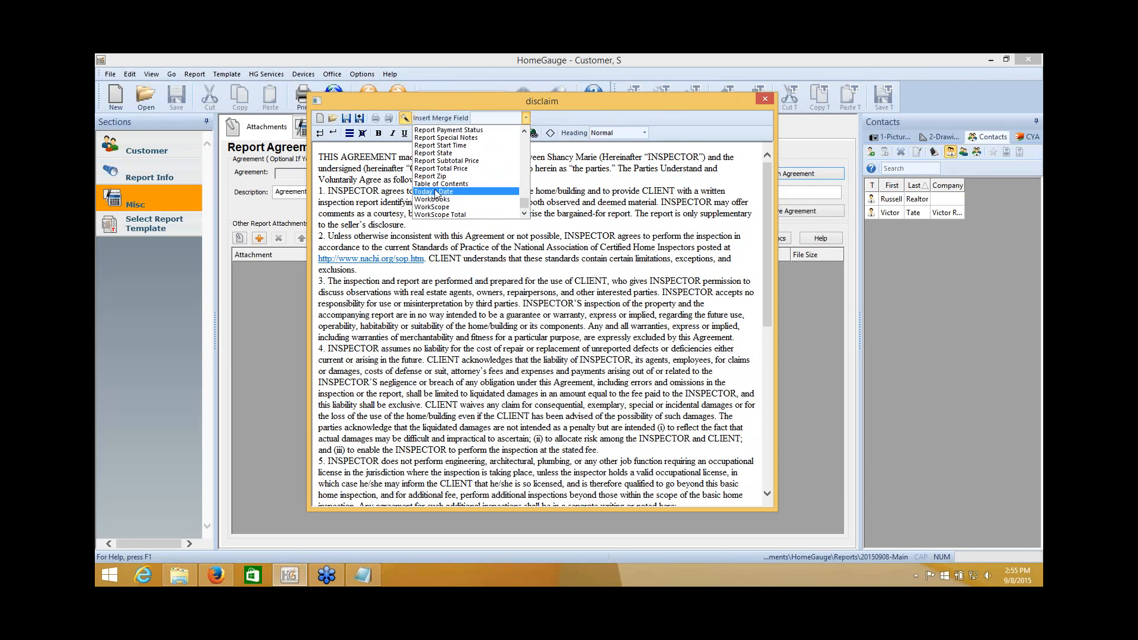
click(436, 192)
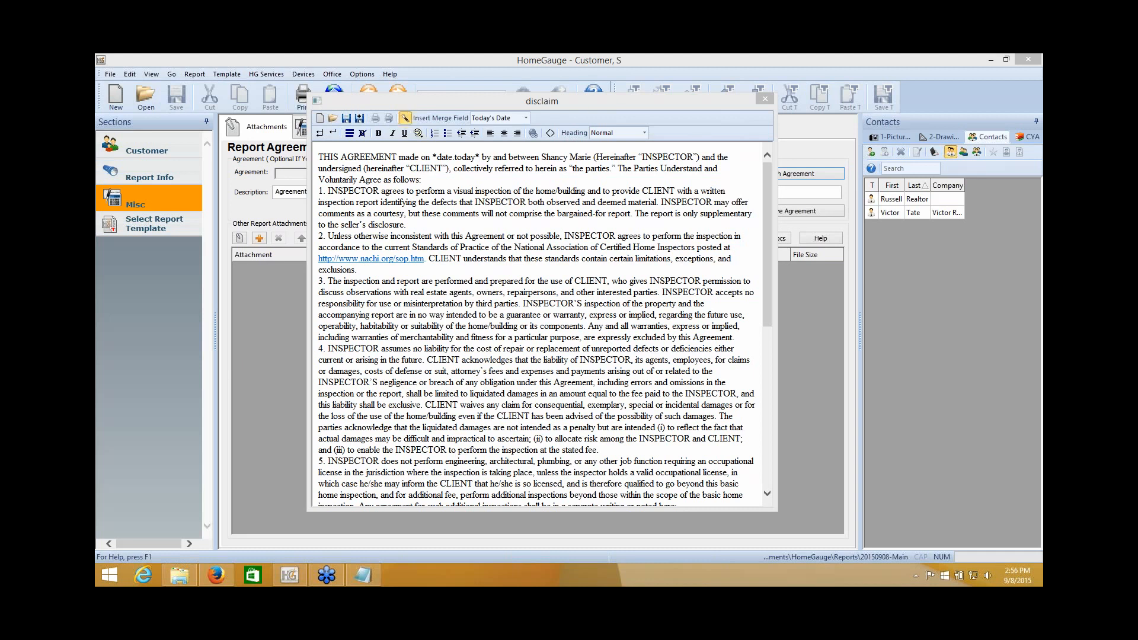
click(405, 118)
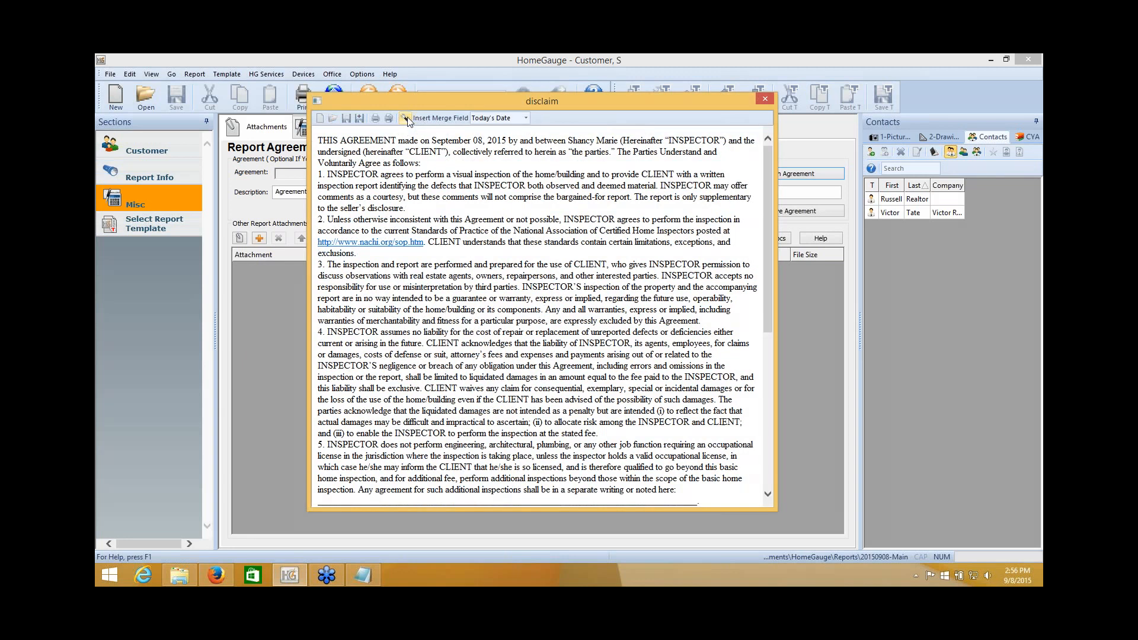
drag(499, 140, 451, 141)
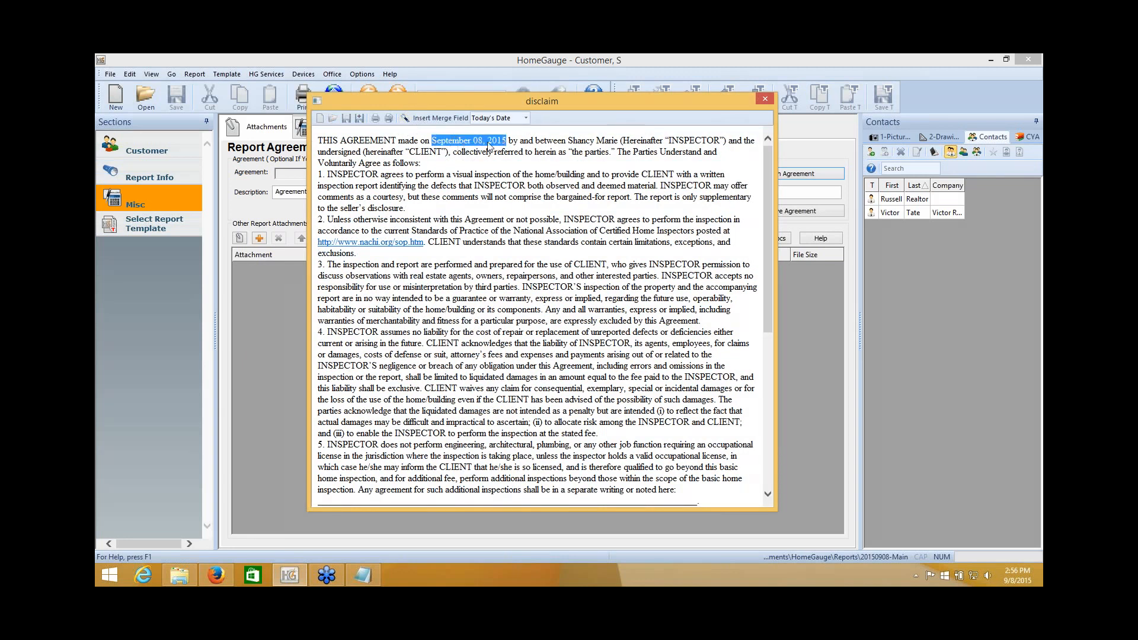
click(405, 119)
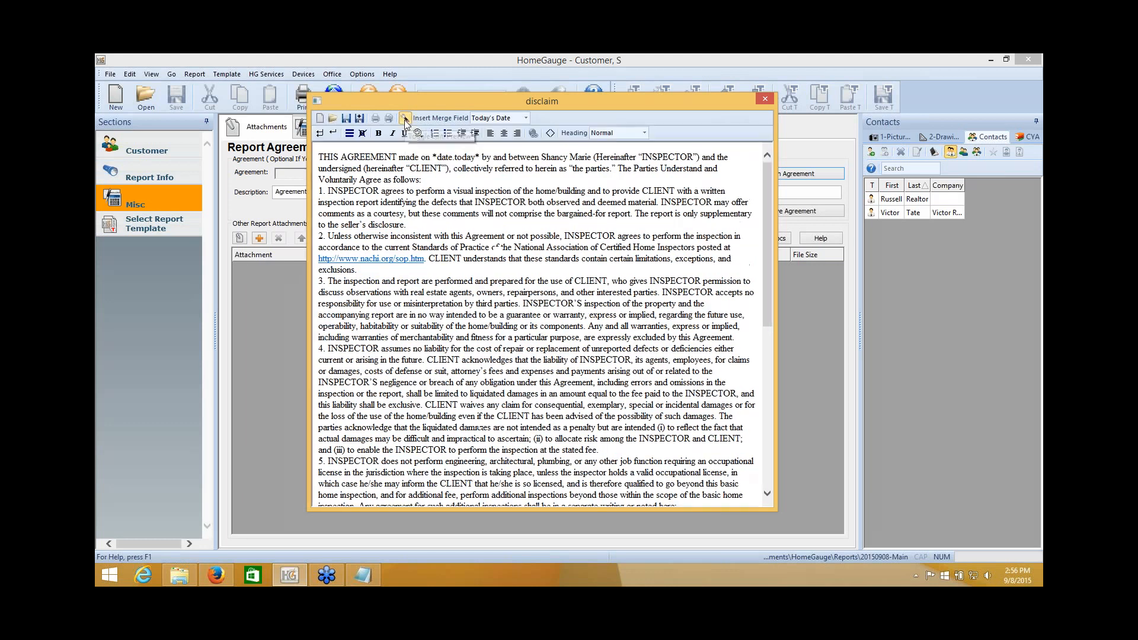
drag(541, 157, 582, 157)
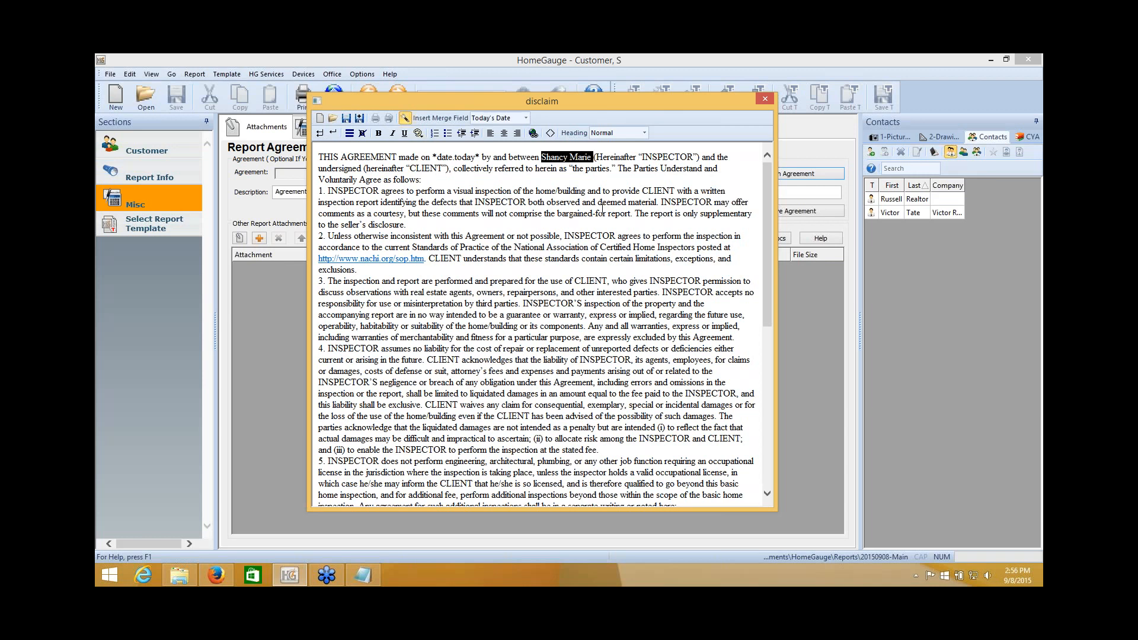
Replace the inspector's typed name with the Inspector Name merge field and preview the merged agreement.
click(583, 203)
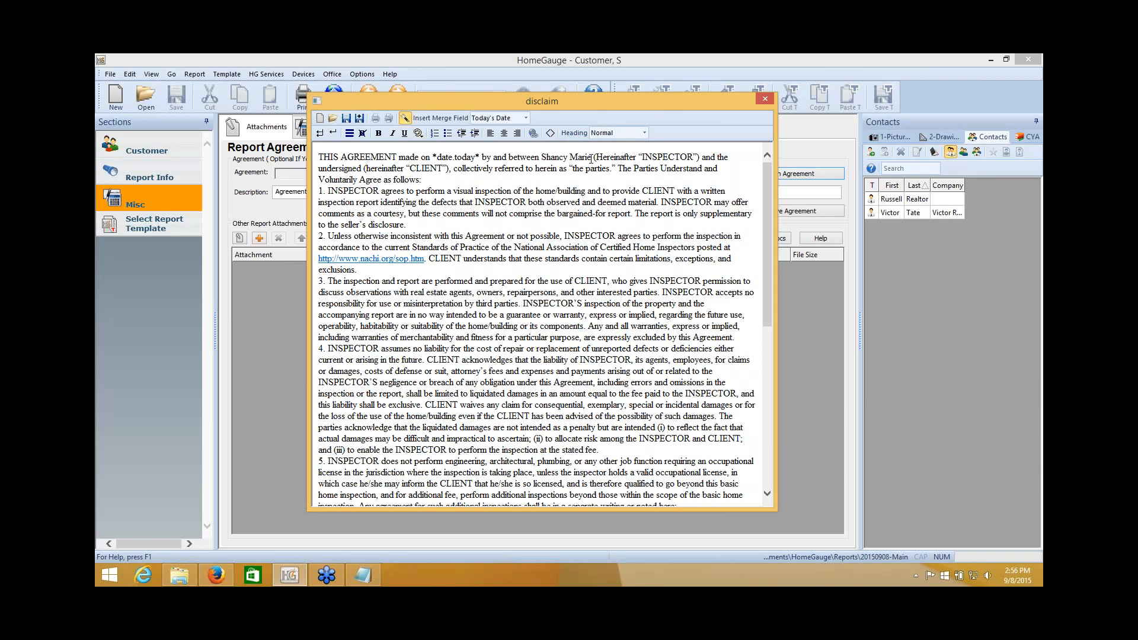
drag(591, 158, 541, 157)
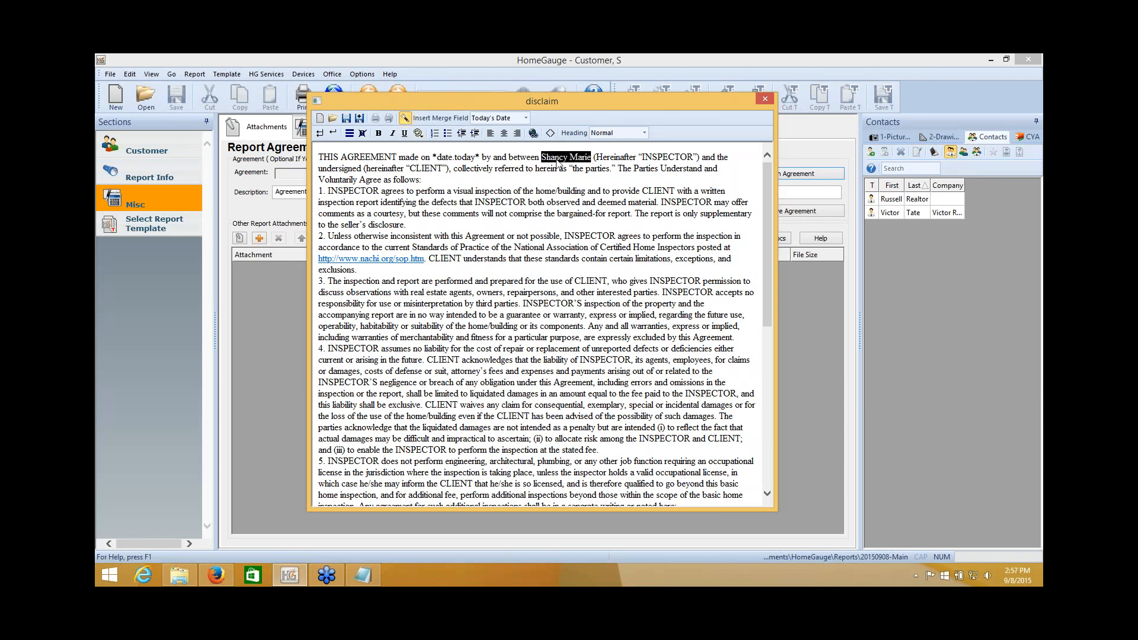
click(525, 119)
drag(524, 196, 526, 159)
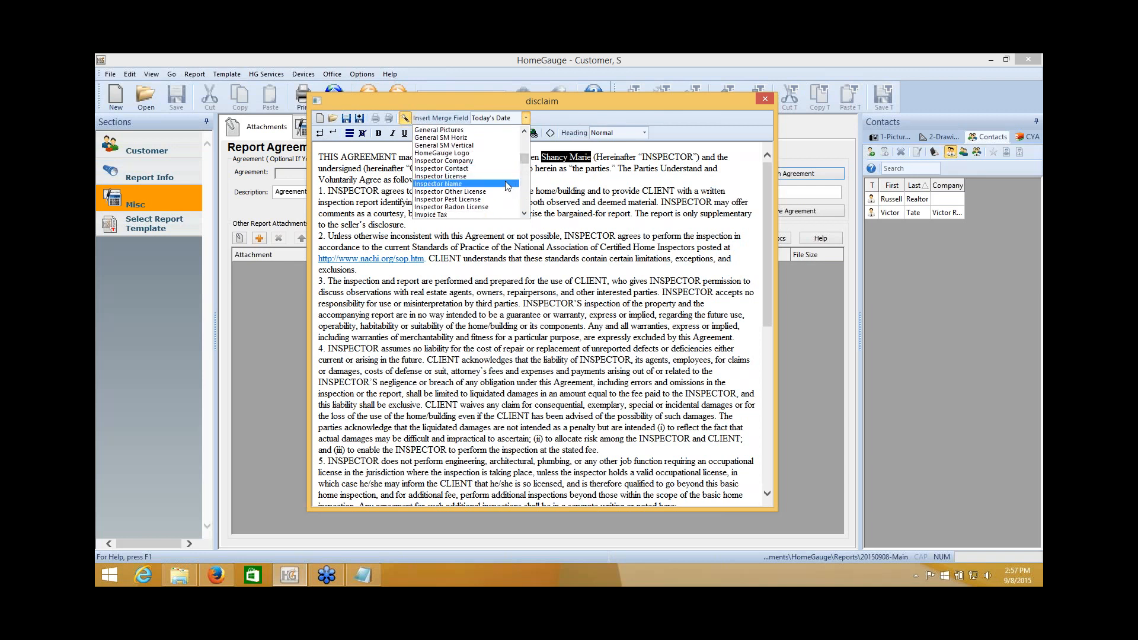
click(446, 184)
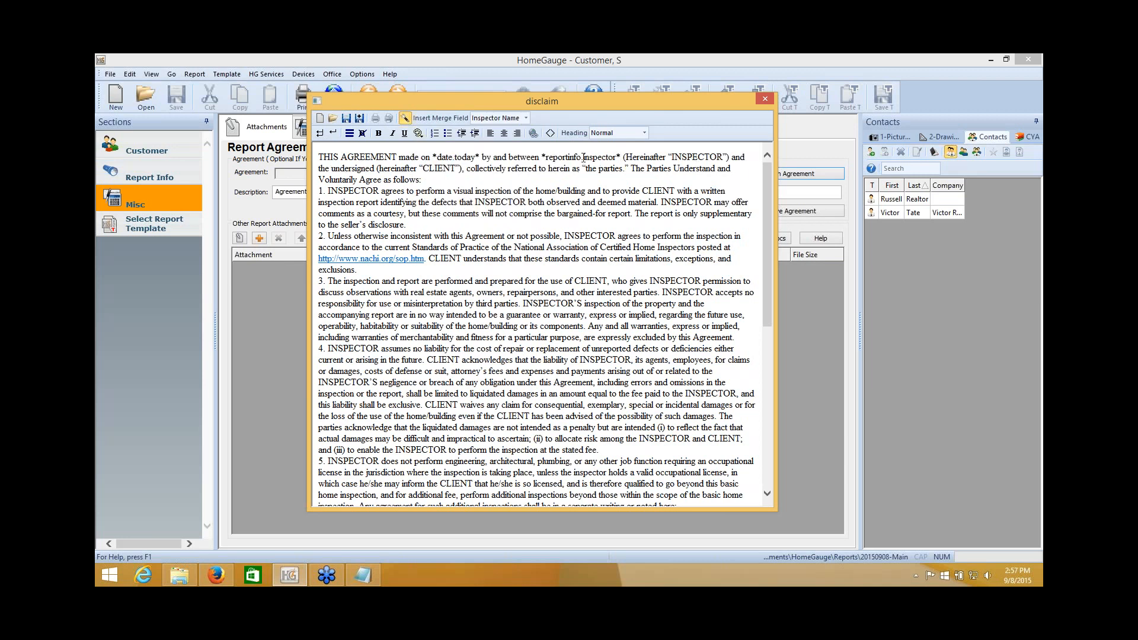
click(405, 120)
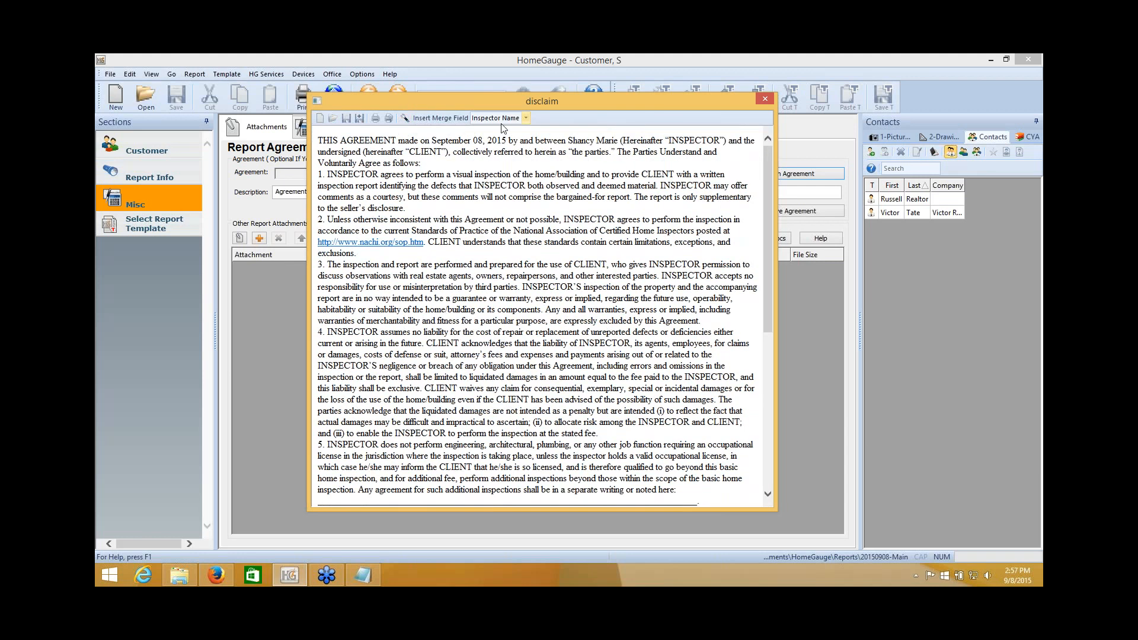
Return to edit mode so *date.today* and *reportinfo.inspector* codes show, and review the agreement.
double_click(607, 140)
click(405, 118)
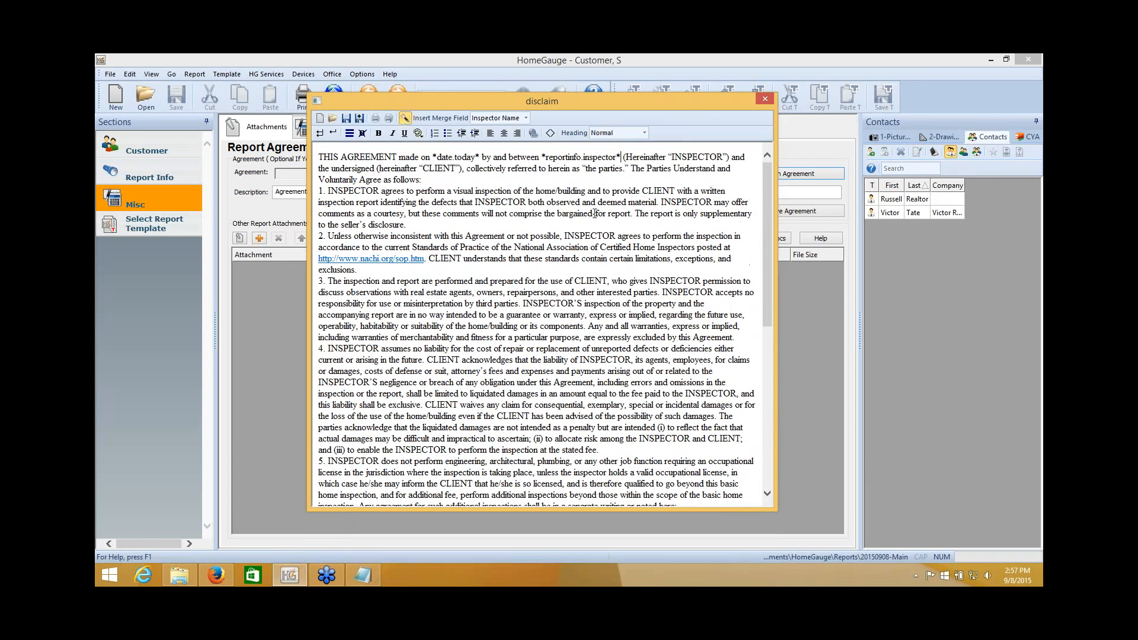
drag(541, 157, 623, 157)
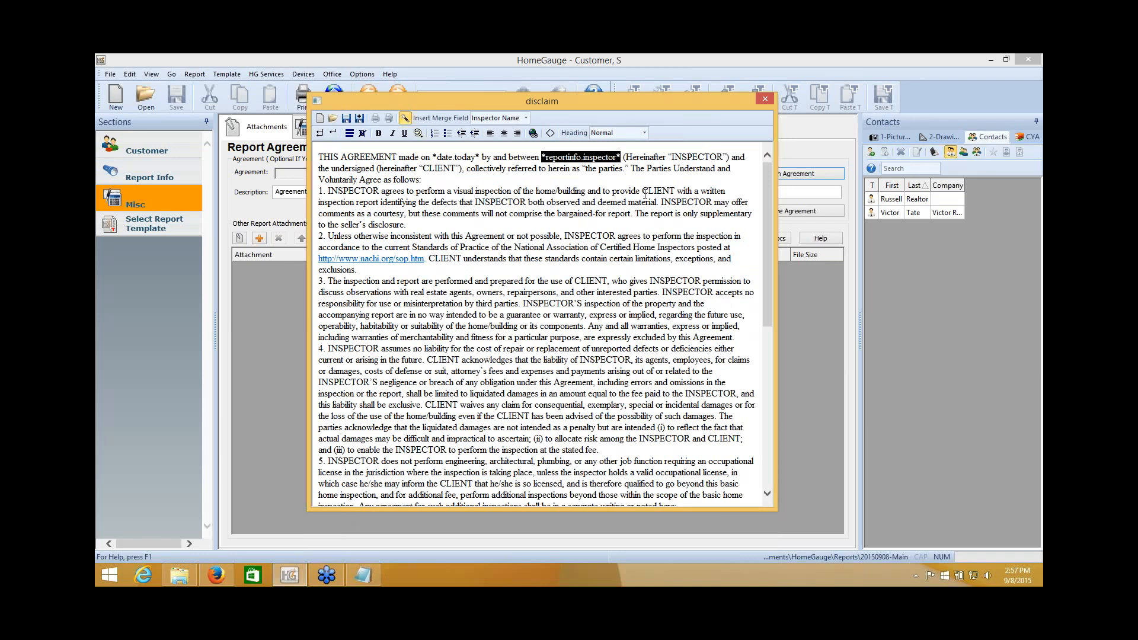
click(633, 225)
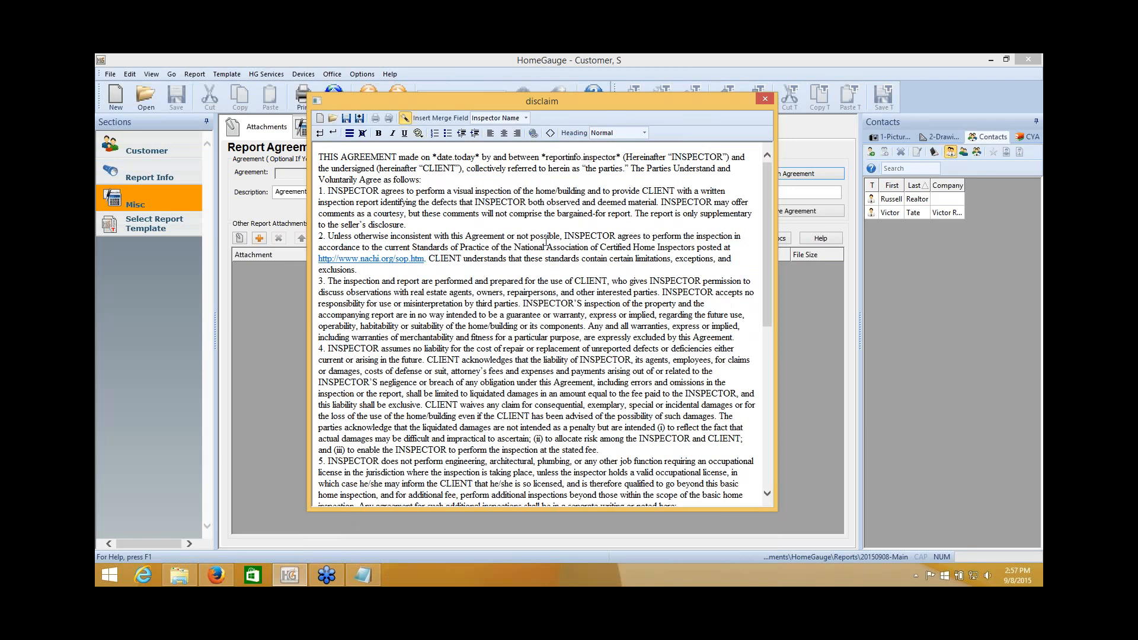
scroll(546, 242, down, 10)
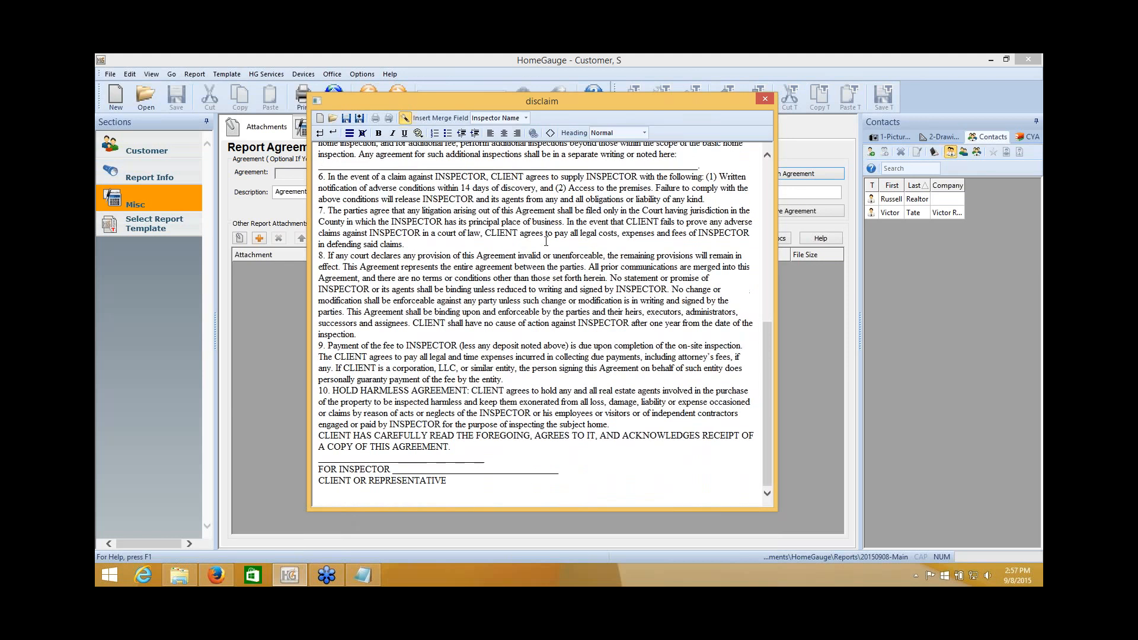
scroll(546, 241, up, 10)
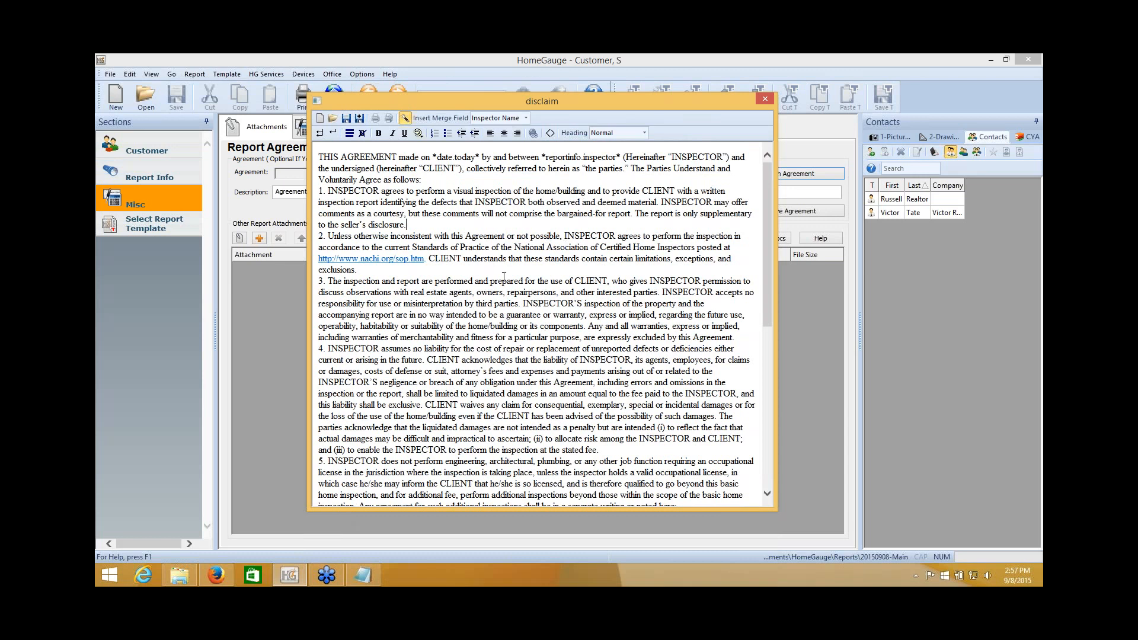
scroll(504, 276, down, 10)
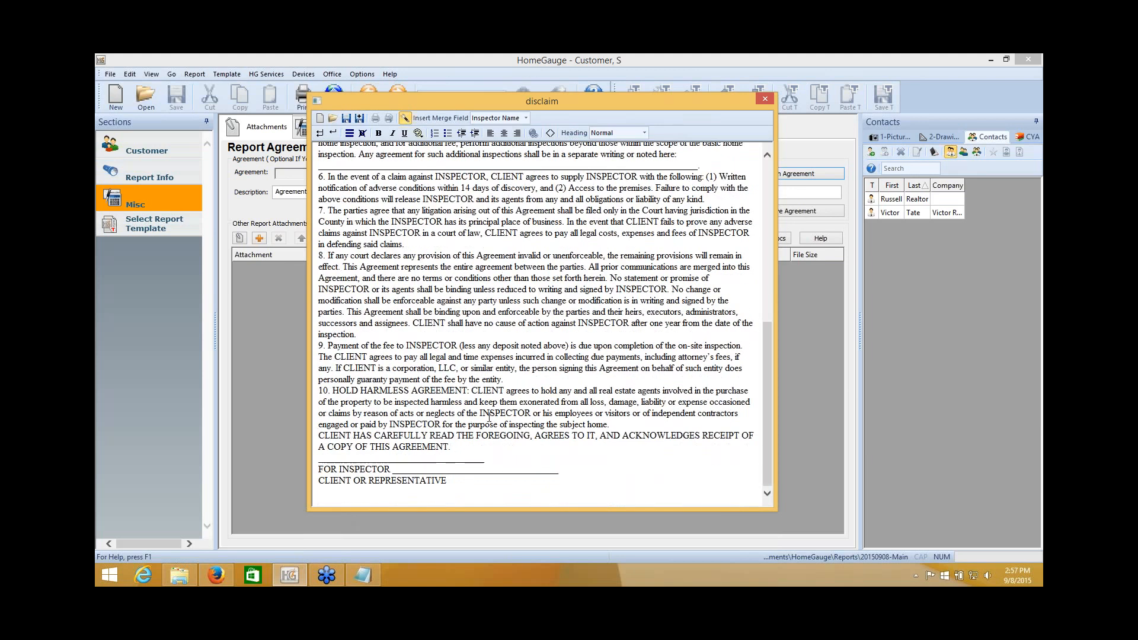
scroll(489, 417, up, 10)
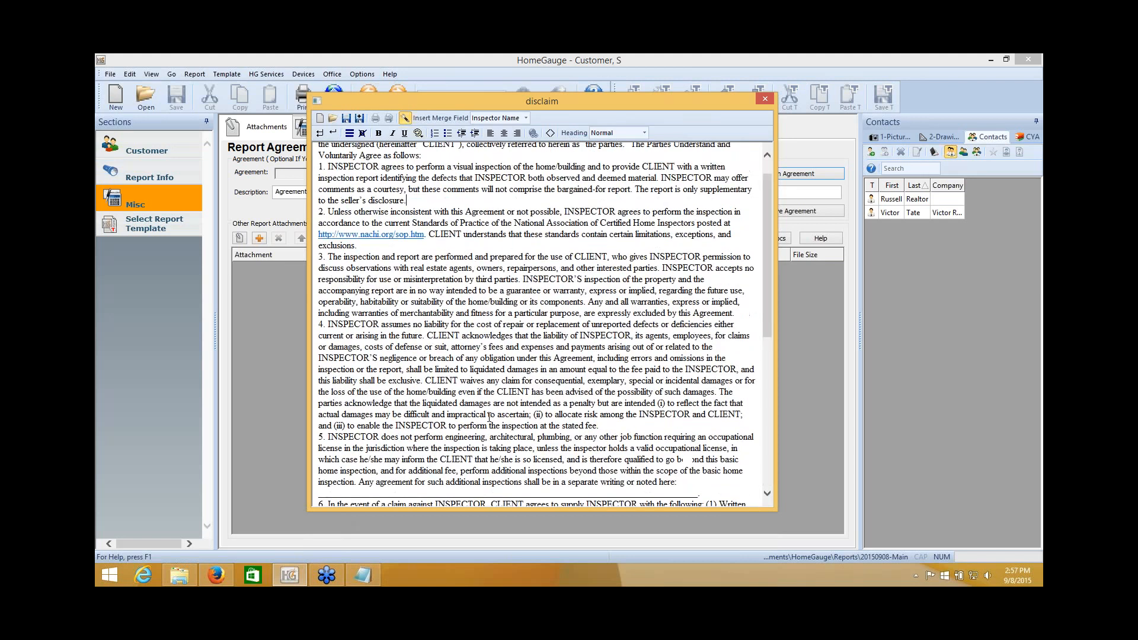
Save the disclaim changes, then print from Report Info, continuing past unanswered items to Print Options.
click(763, 100)
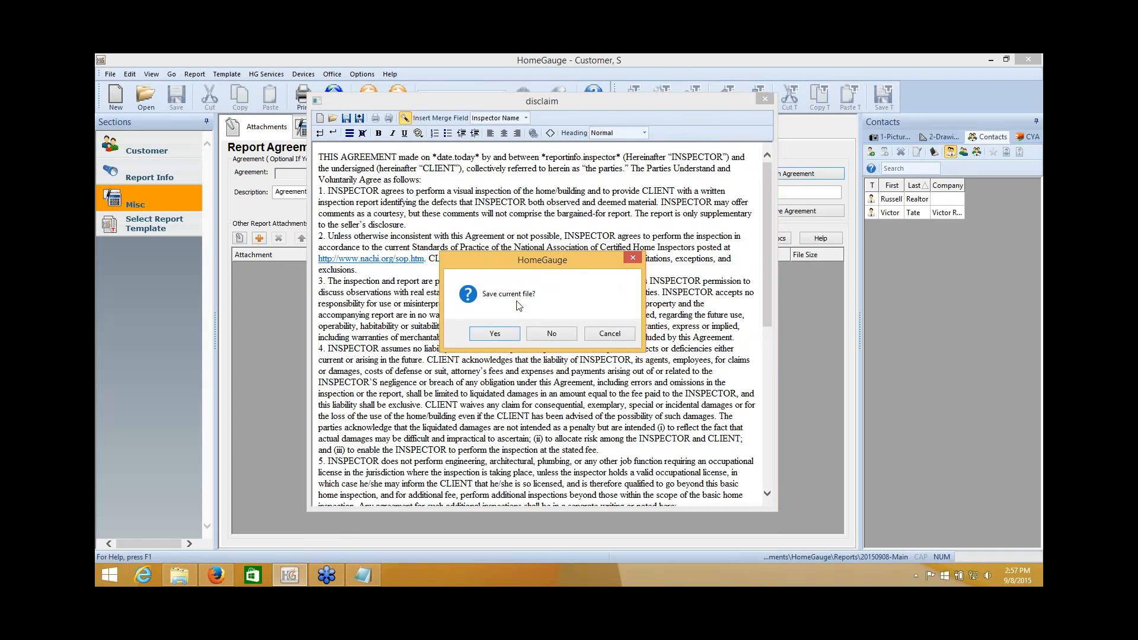
click(498, 335)
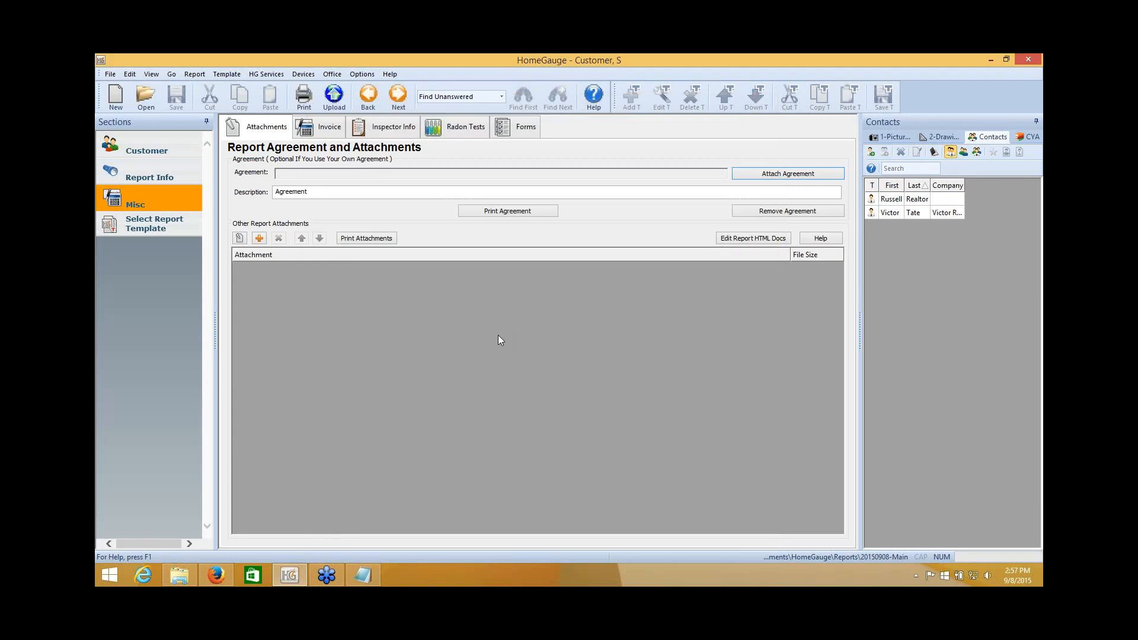
click(146, 148)
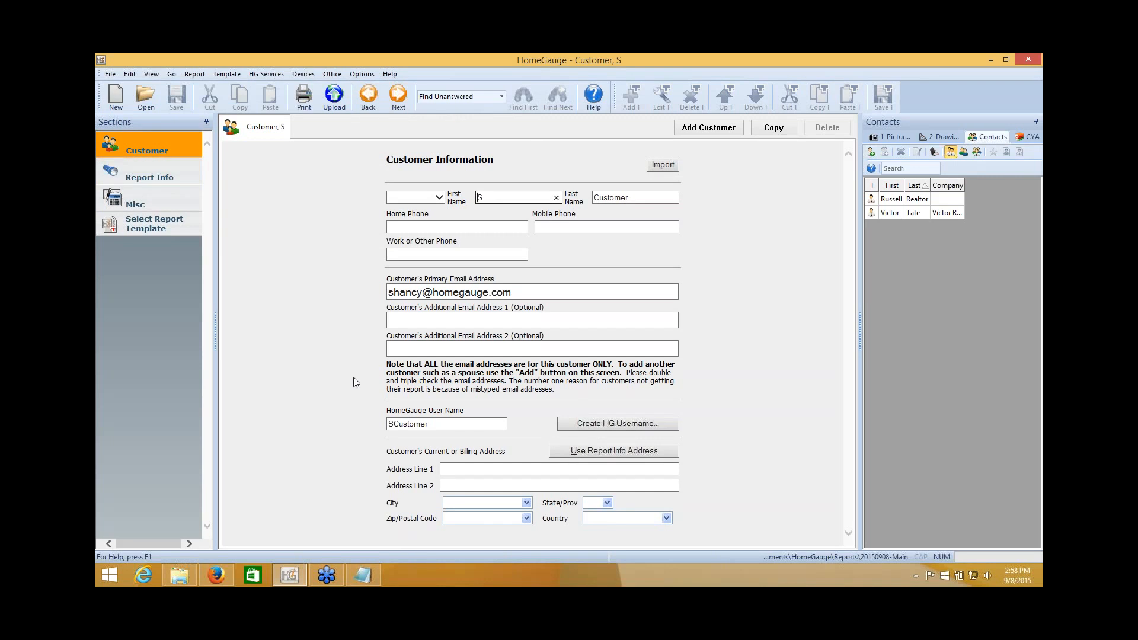
click(149, 176)
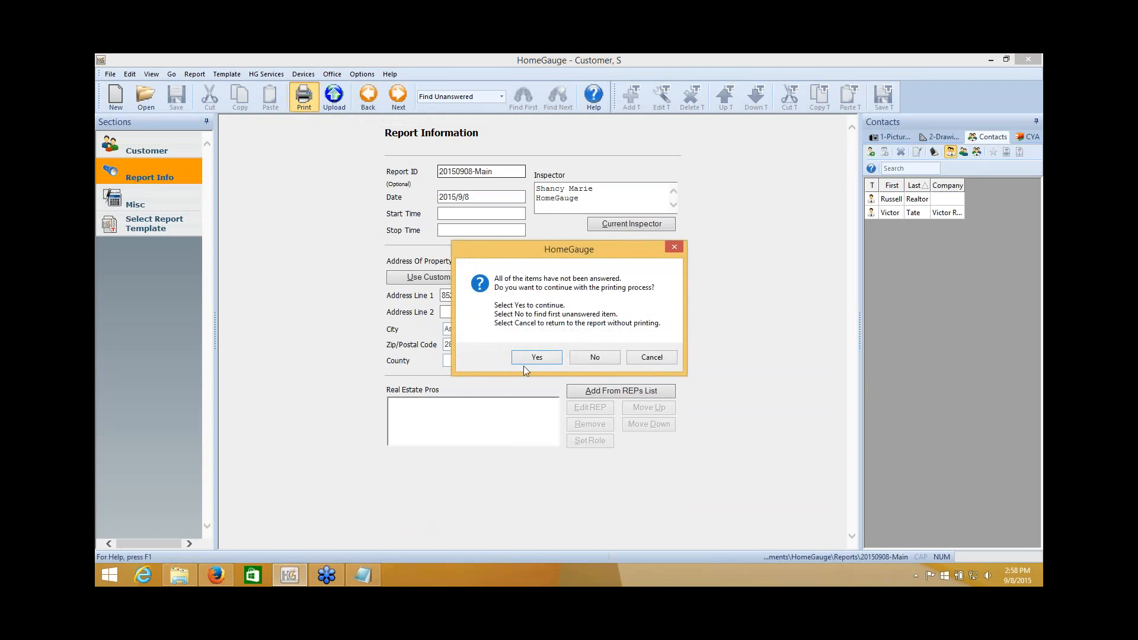
click(525, 361)
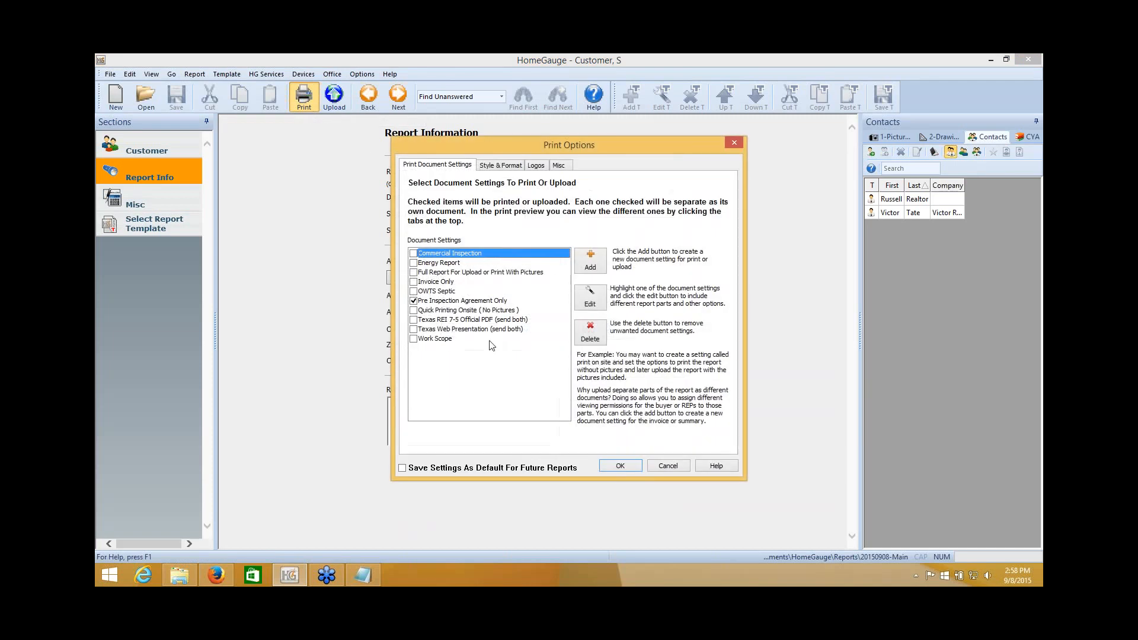
Preview the Pre Inspection Agreement, check the merged date and inspector name, then close the preview.
click(620, 466)
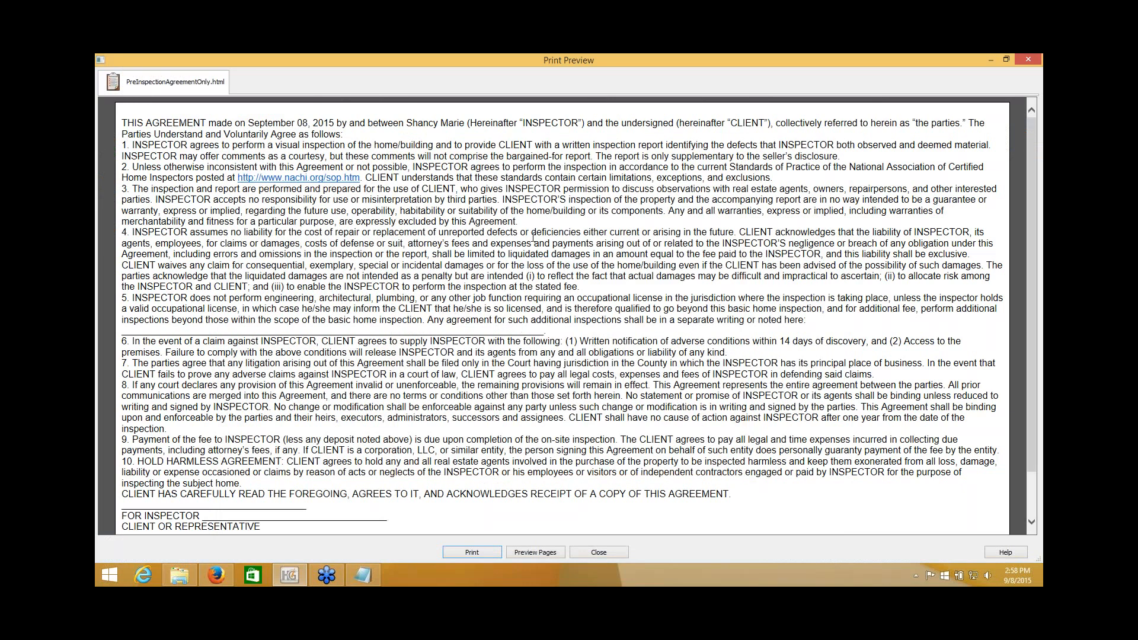
drag(245, 122, 474, 123)
scroll(484, 222, down, 1)
scroll(485, 222, up, 1)
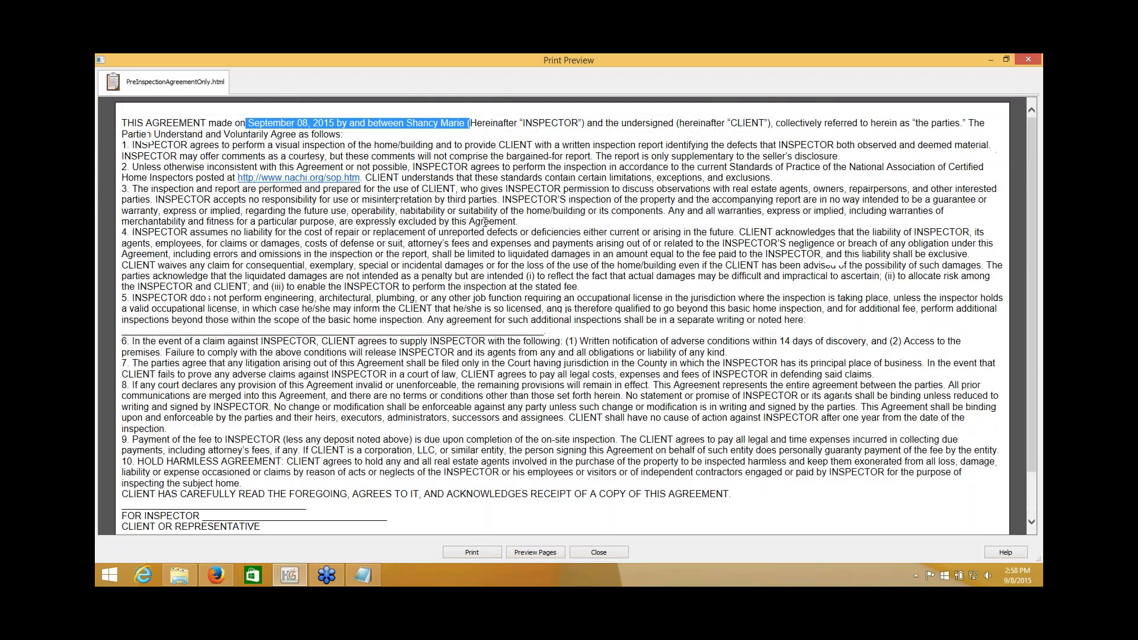
click(485, 221)
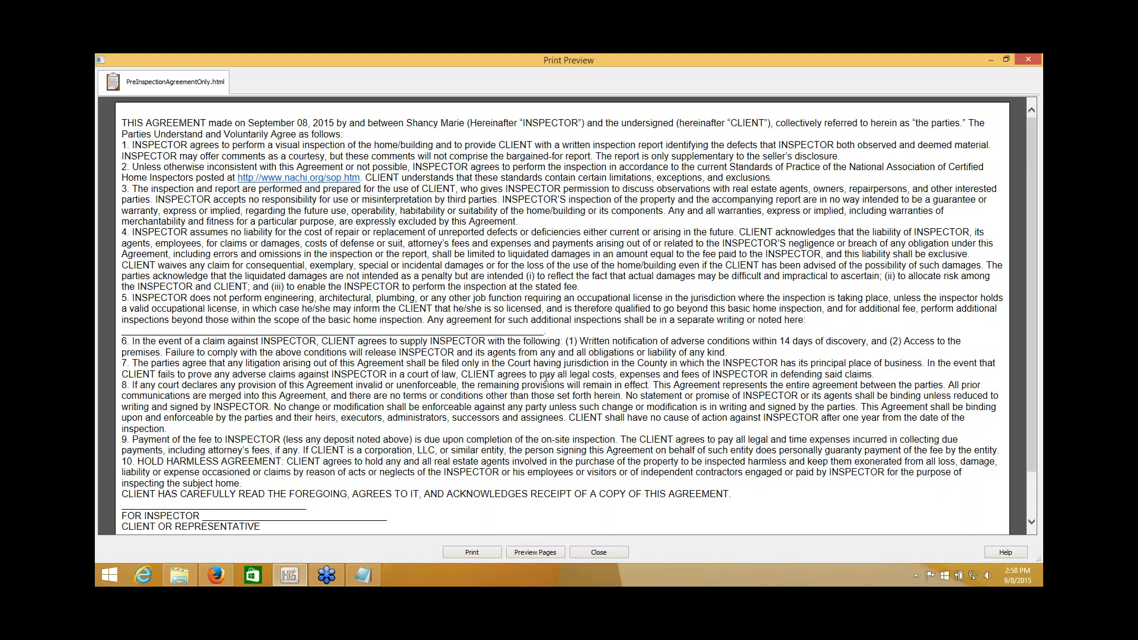
click(599, 552)
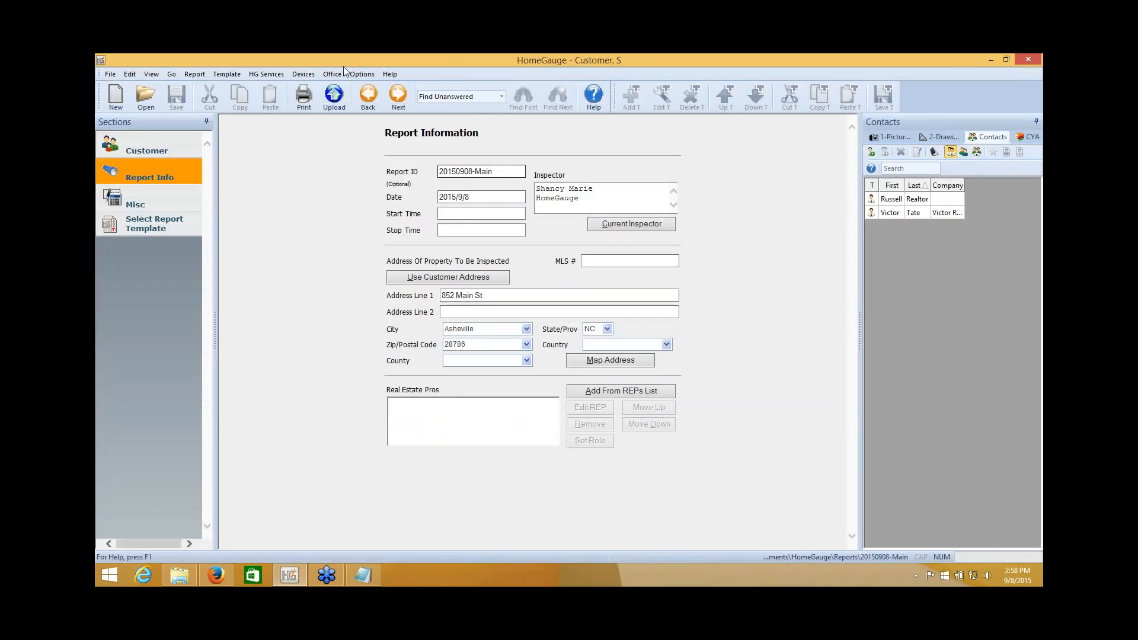
Open the disclaim document via Office > Edit Report Docs.
click(333, 74)
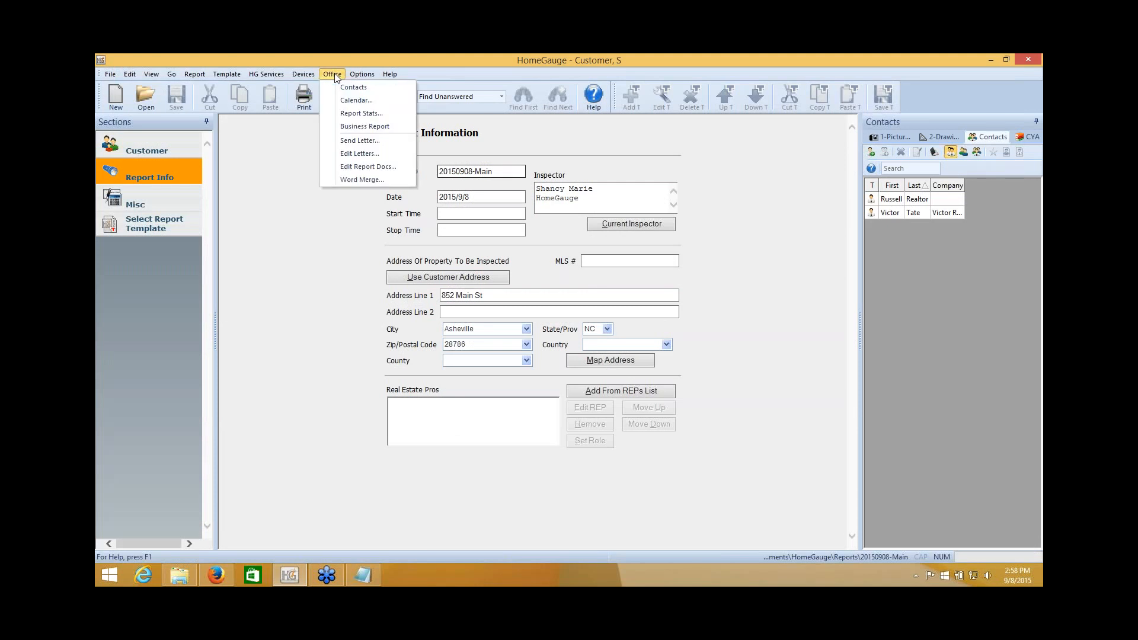
click(359, 168)
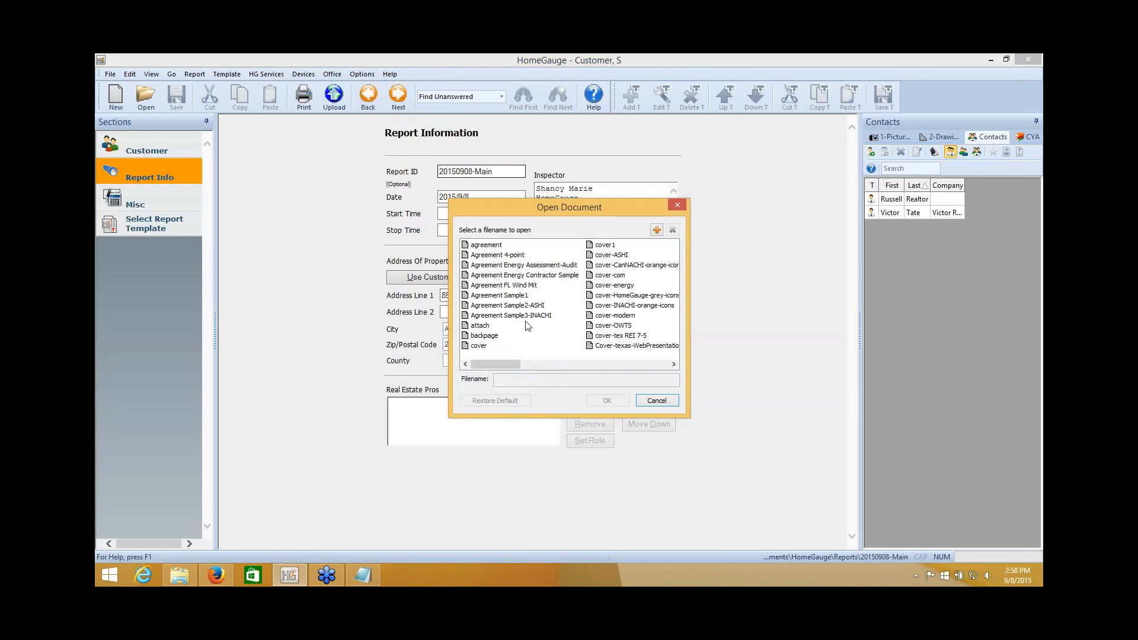
click(584, 363)
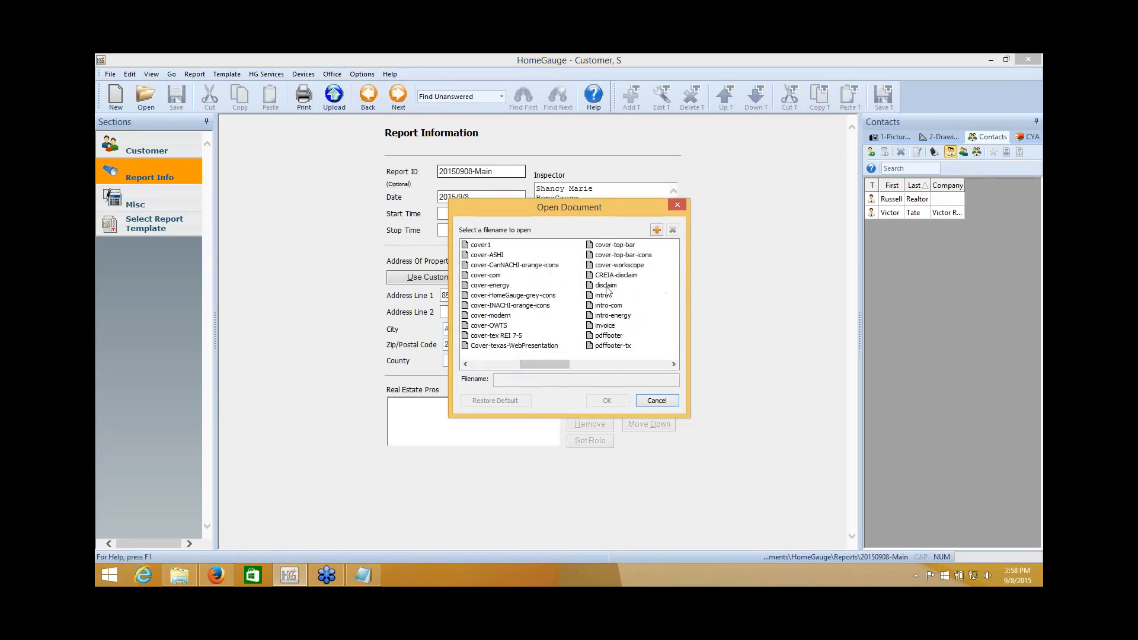
click(606, 285)
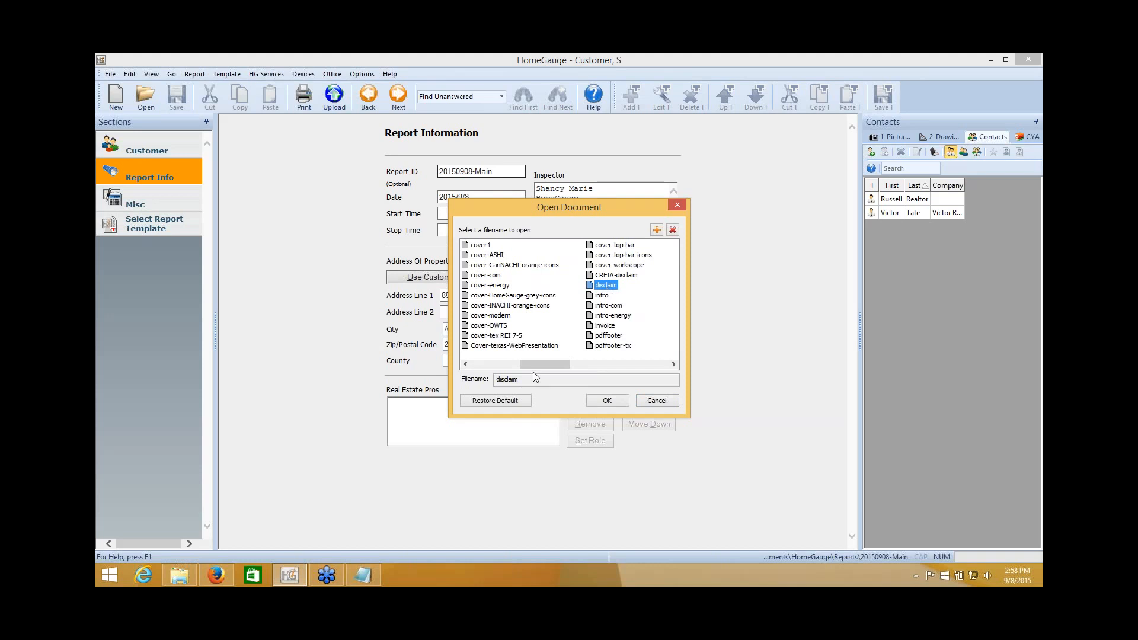
click(601, 402)
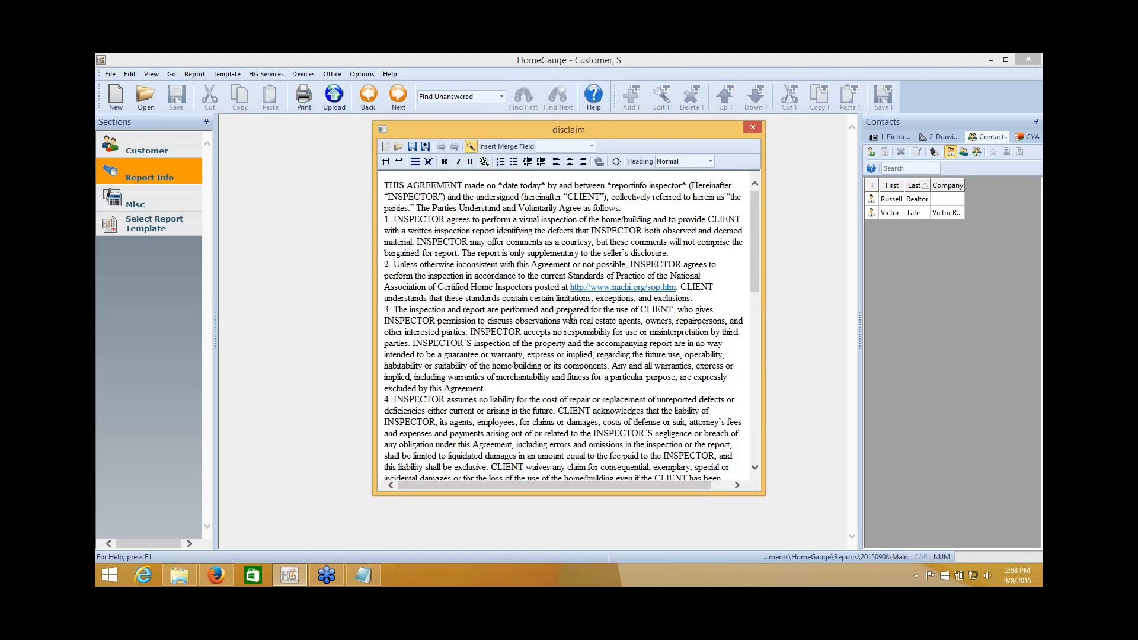
Add a bold, centred 'Home Inspection Contract' title above the THIS AGREEMENT paragraph.
click(383, 185)
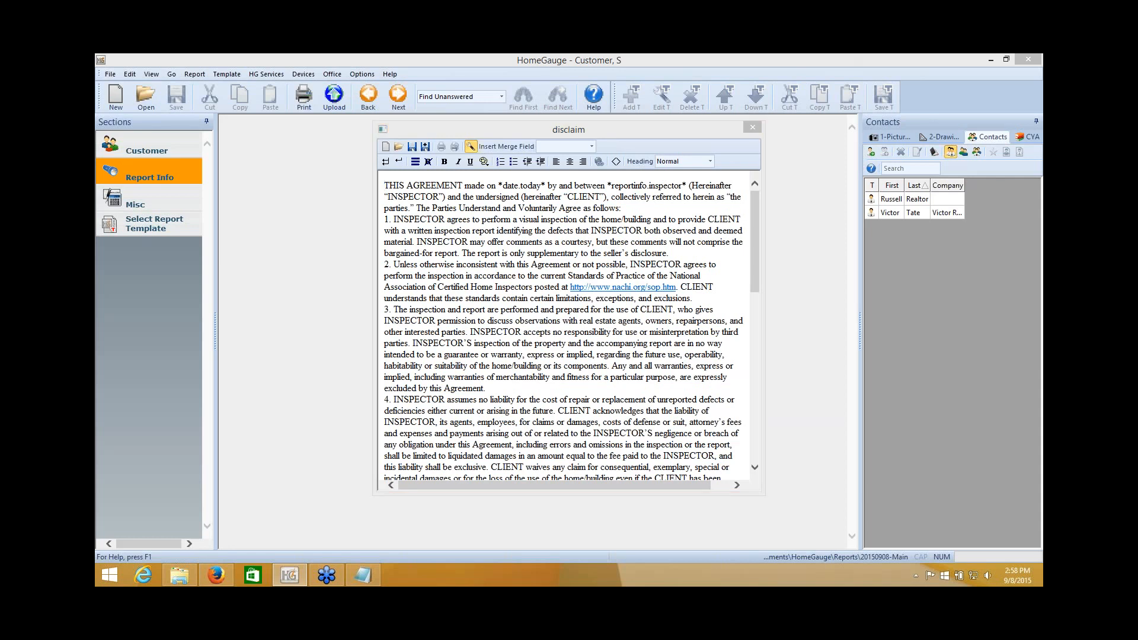
click(386, 187)
click(386, 162)
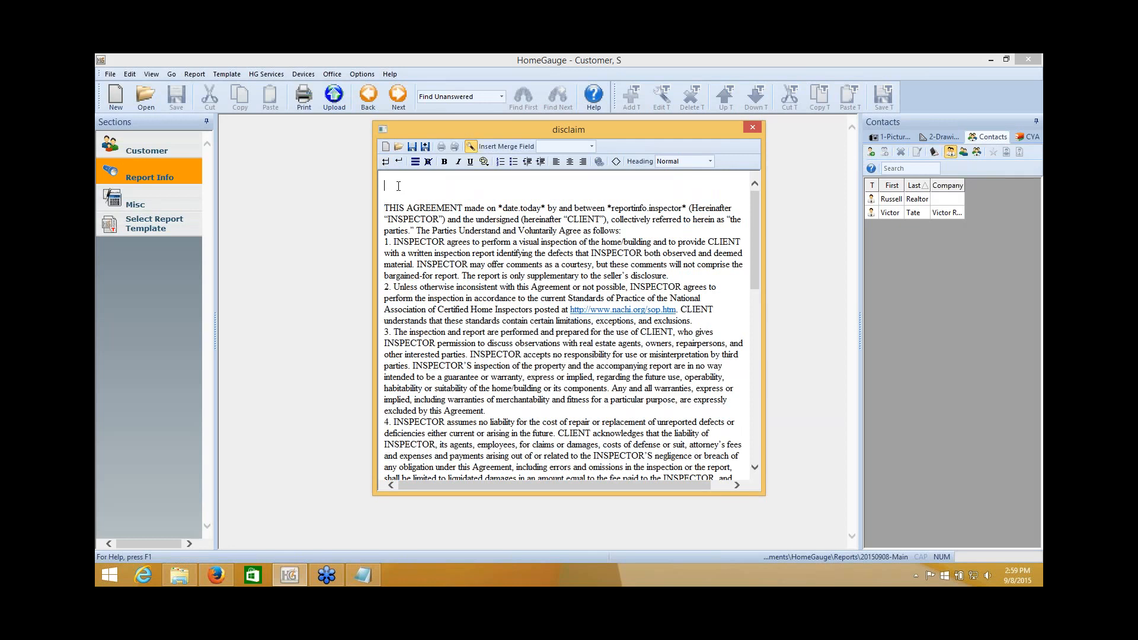
click(570, 163)
text(Home Inspection Contract)
drag(615, 185, 514, 186)
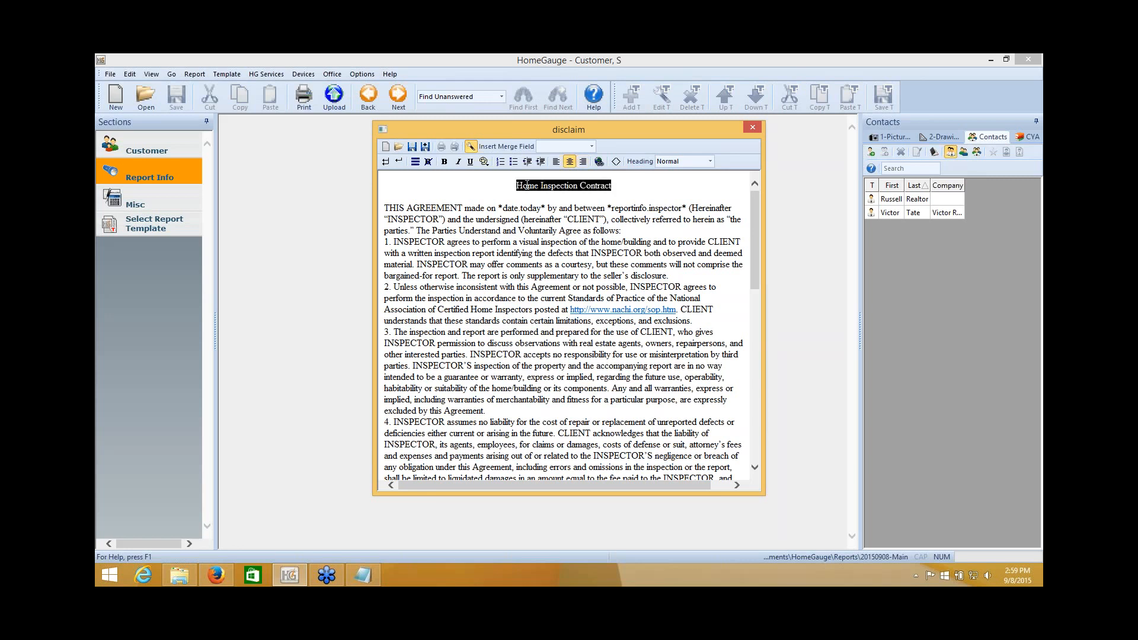
click(443, 162)
click(524, 201)
key(Home)
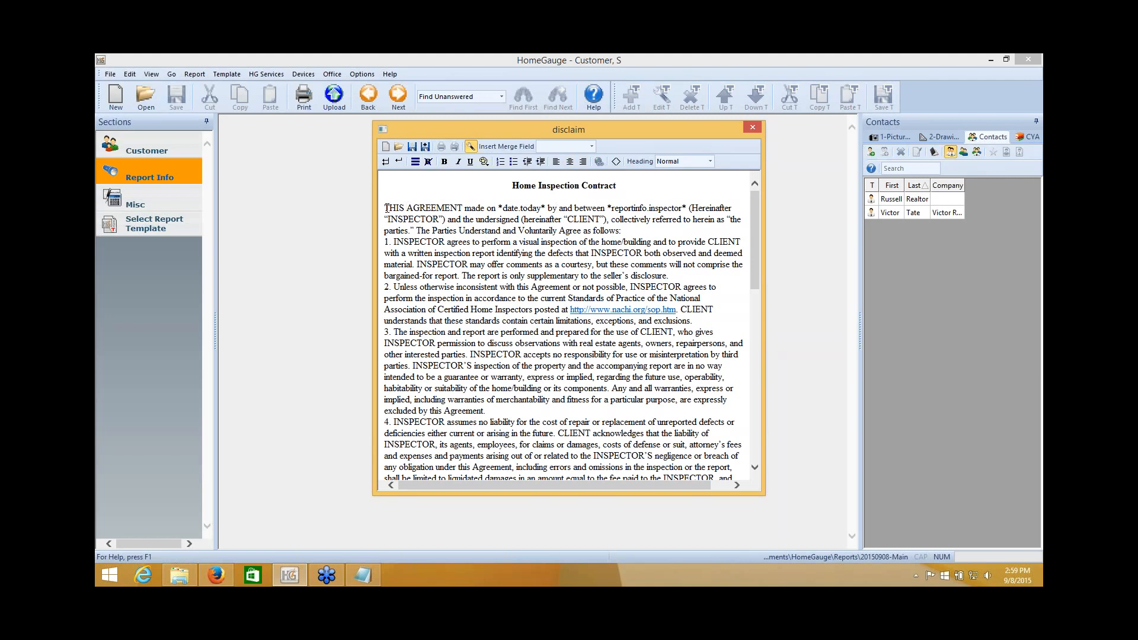
Insert the All Clients' Full Names merge field on a new line below the title.
click(399, 161)
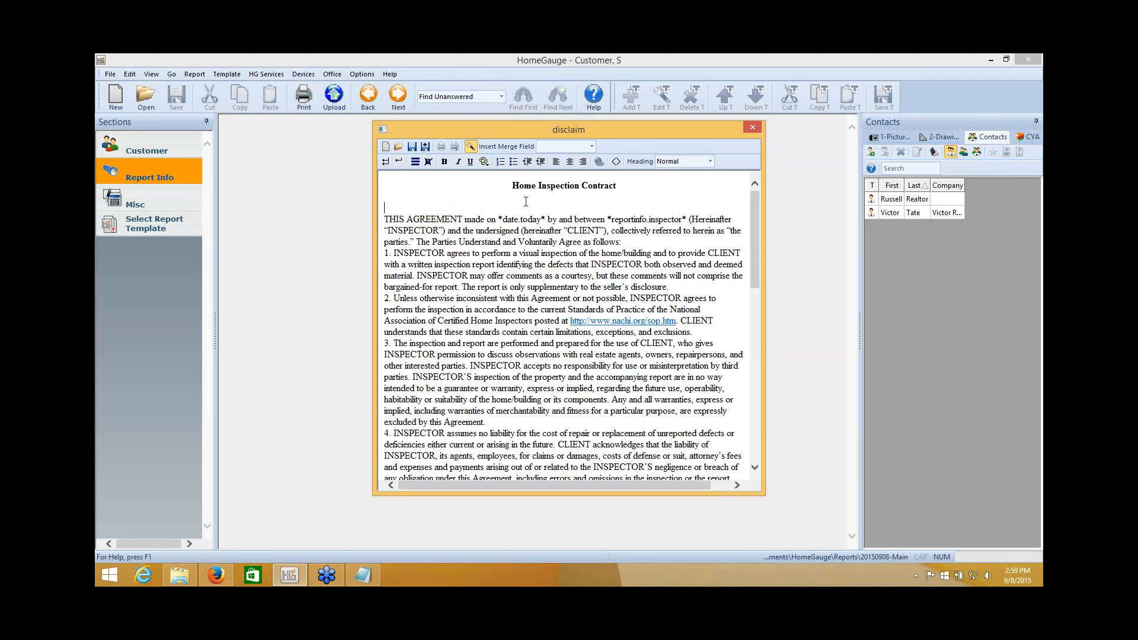
click(569, 162)
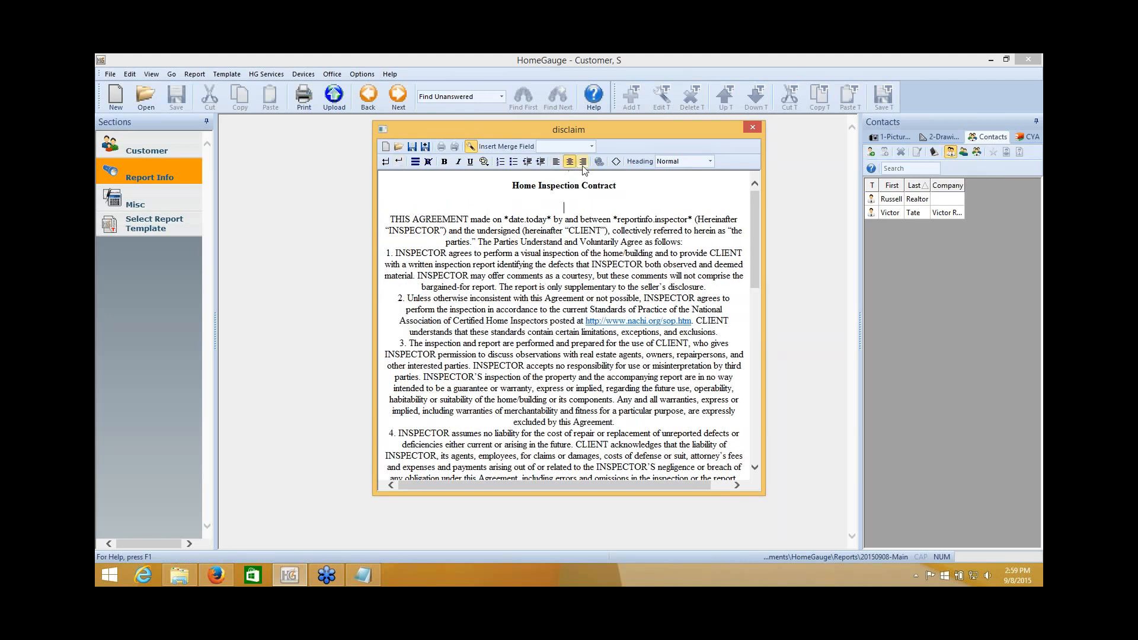
click(572, 164)
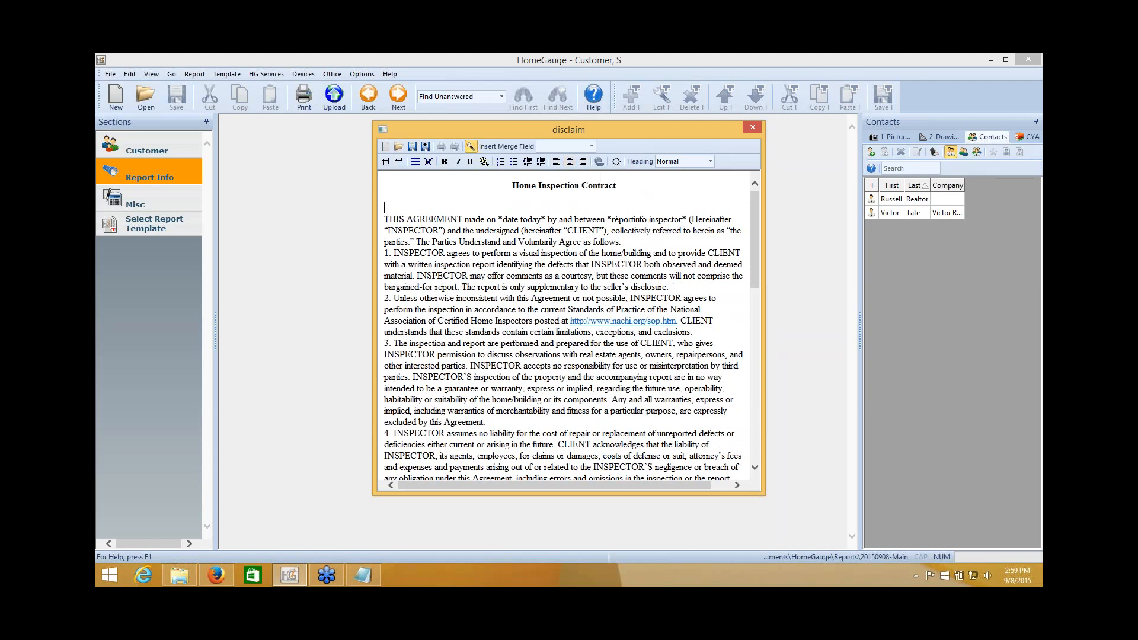
click(614, 197)
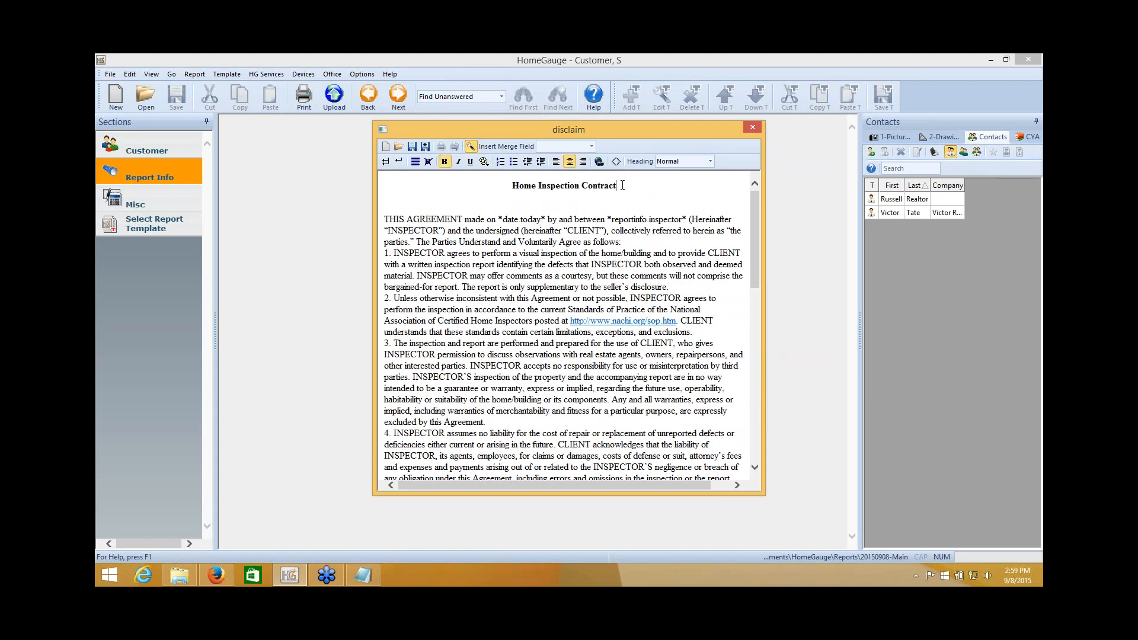
click(398, 161)
click(398, 162)
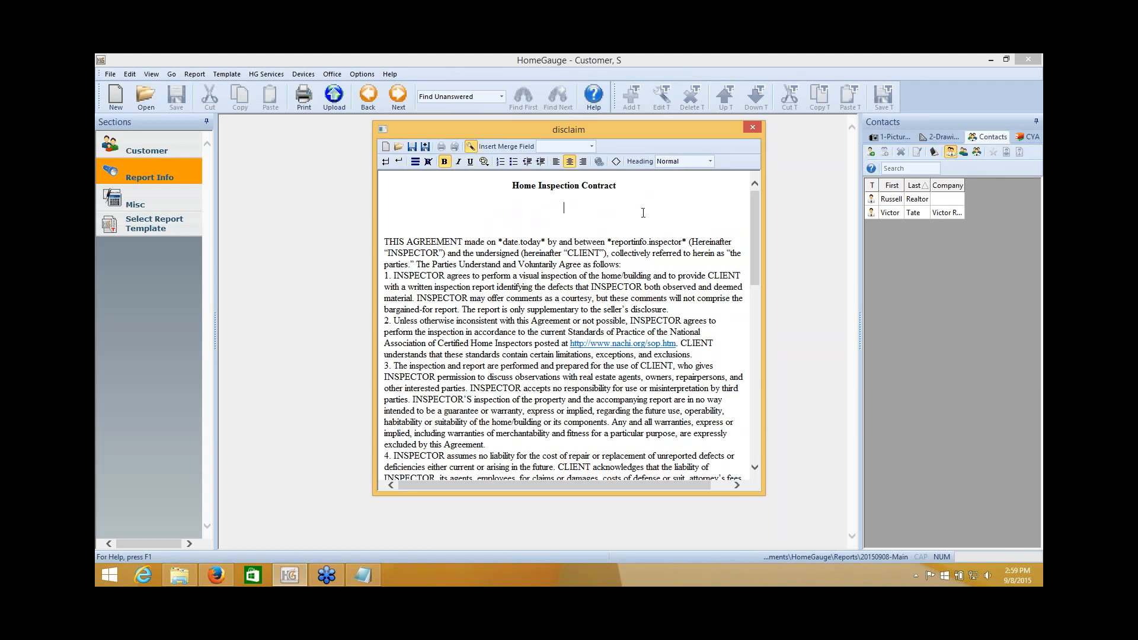
click(592, 147)
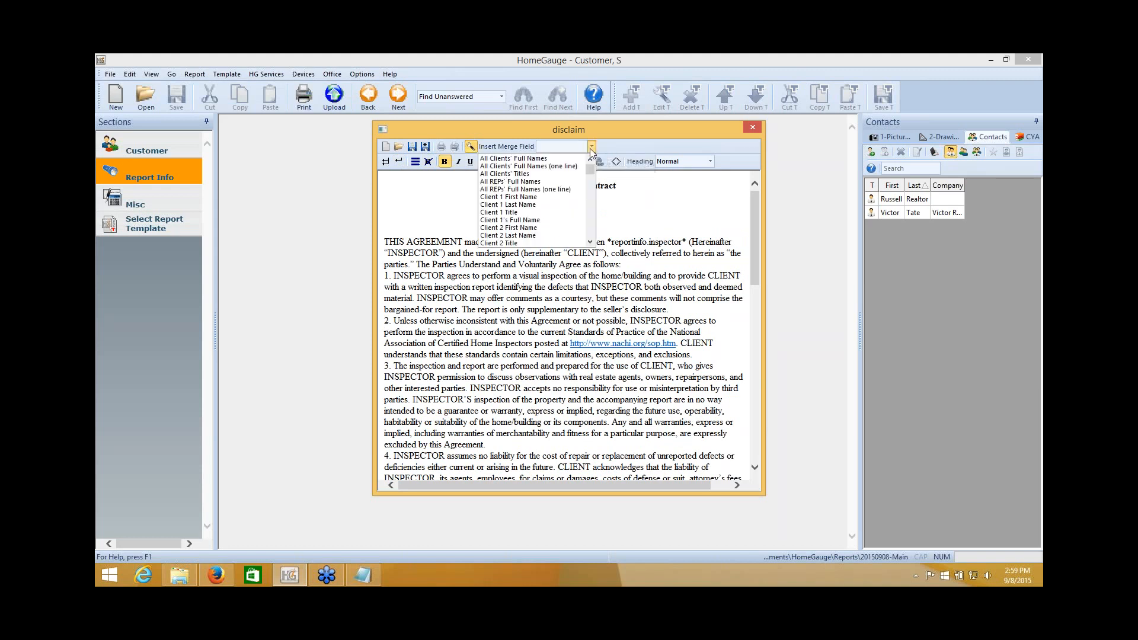
click(555, 159)
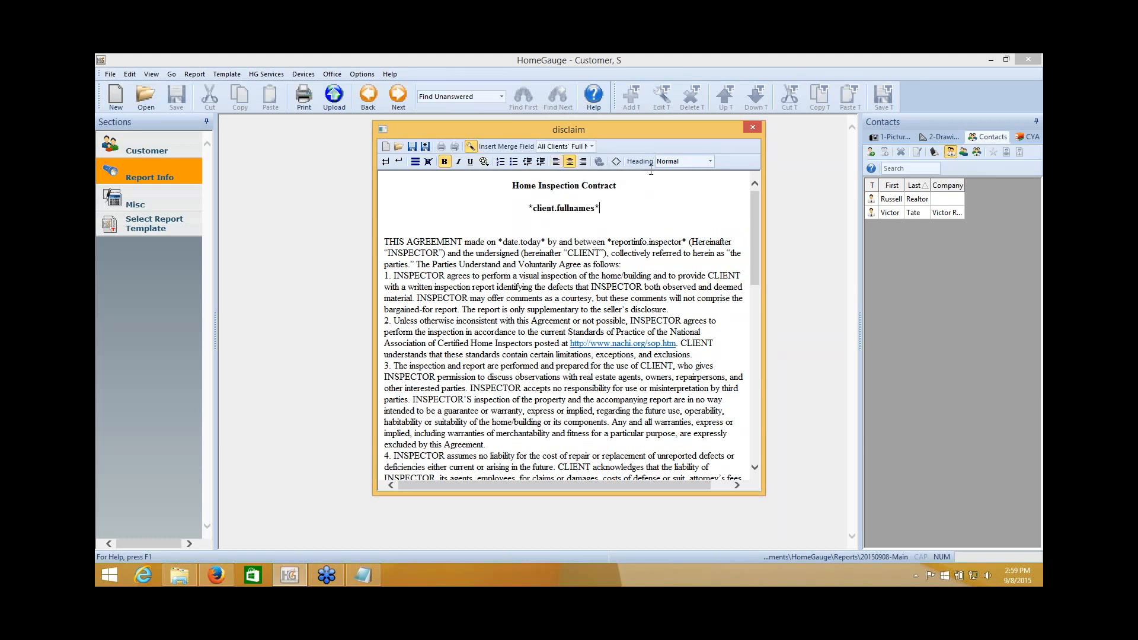
Insert the Report Full Address merge field on its own line below *client.fullnames*.
click(386, 161)
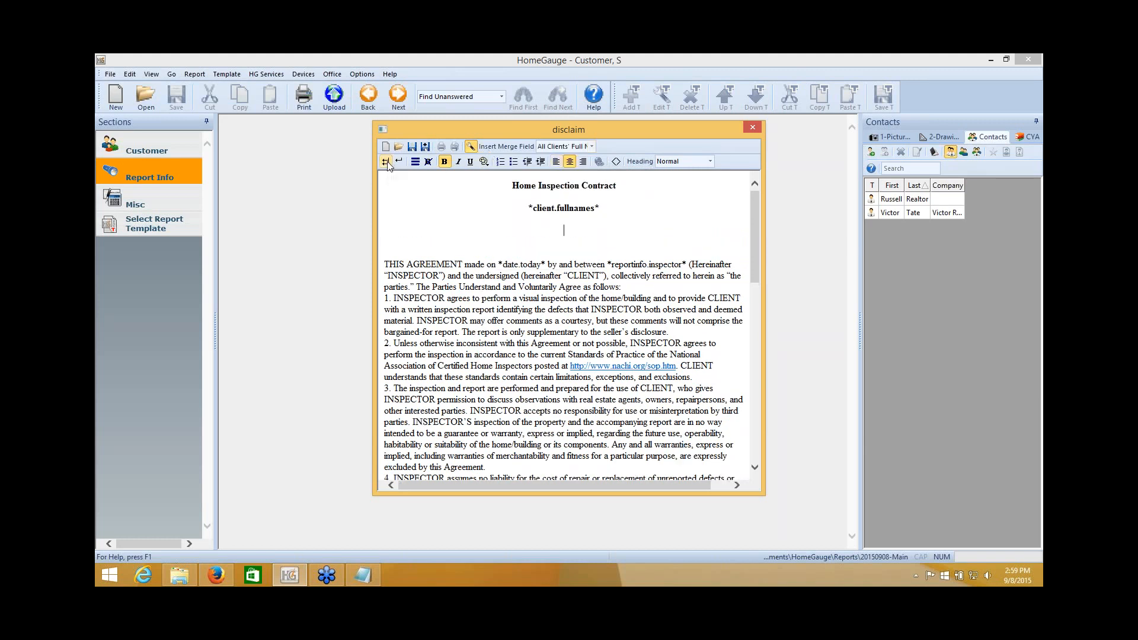
click(591, 146)
scroll(578, 187, down, 8)
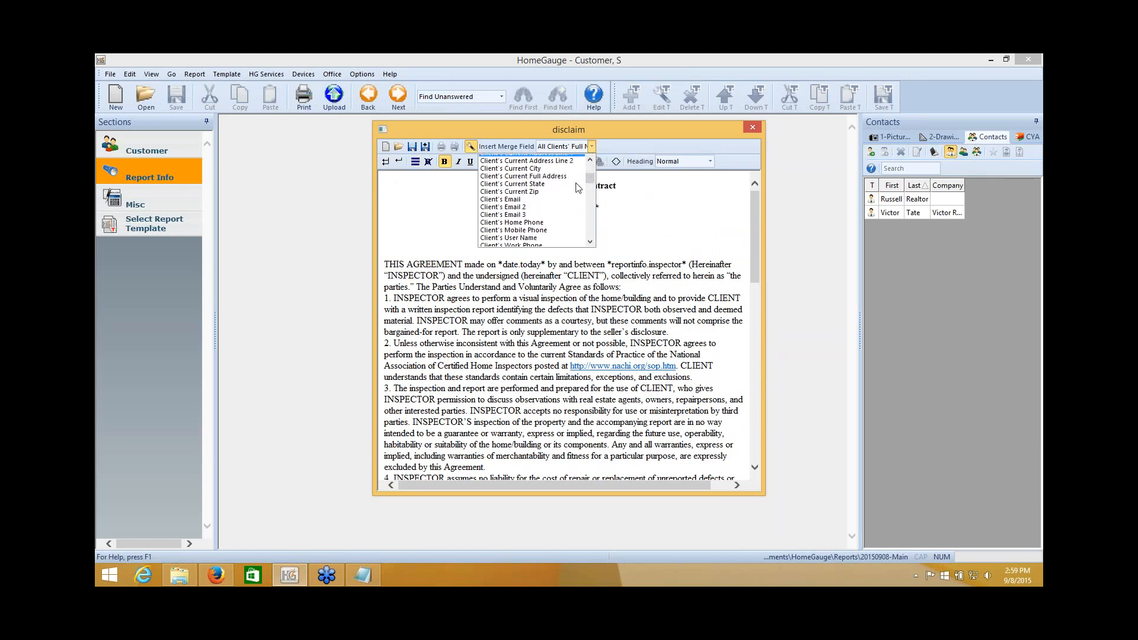
scroll(578, 187, down, 10)
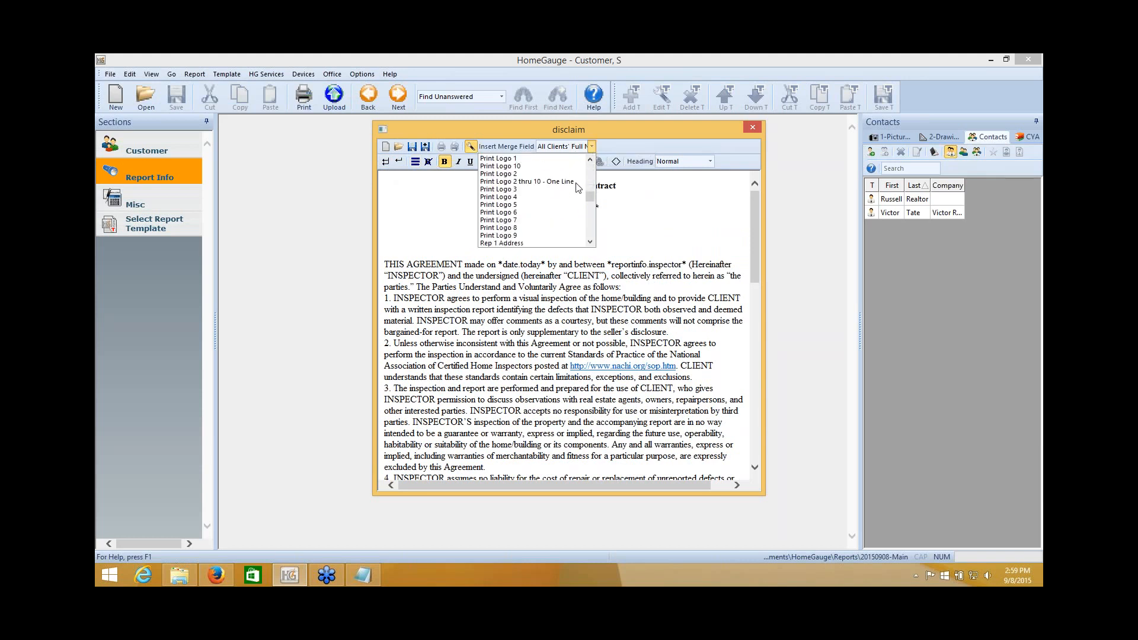
scroll(578, 188, down, 8)
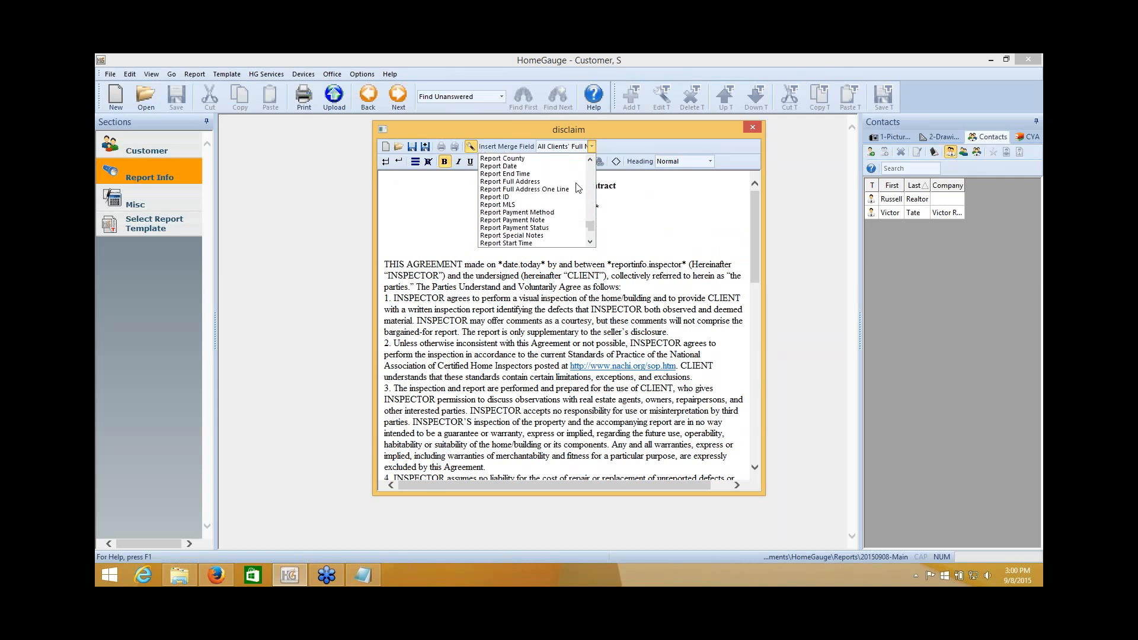
scroll(578, 187, down, 4)
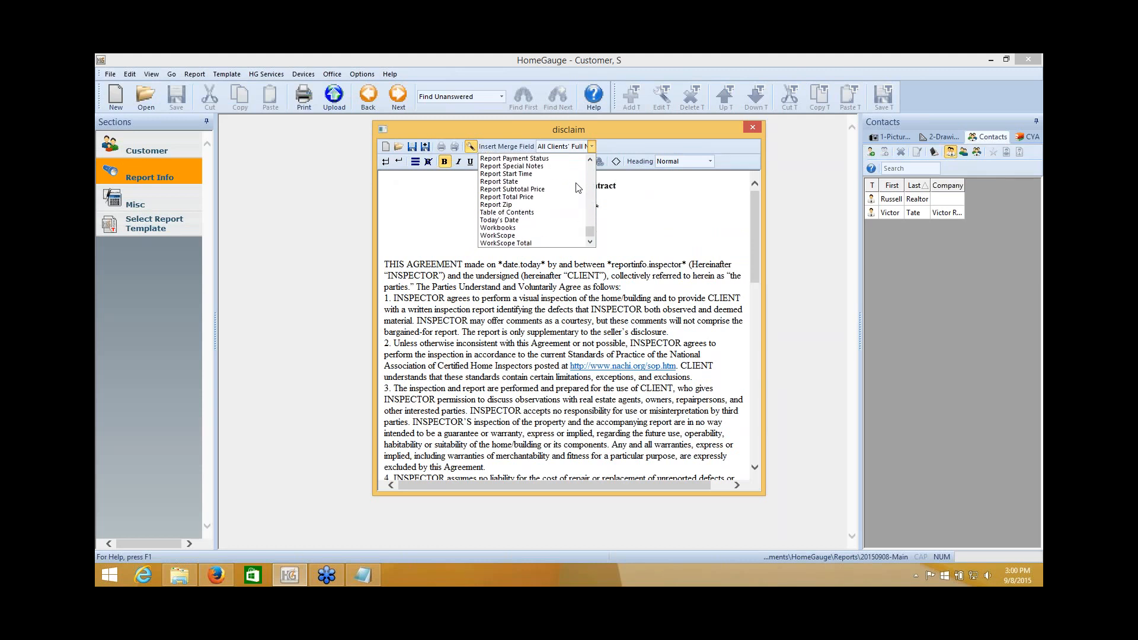
scroll(578, 187, up, 1)
scroll(578, 188, up, 2)
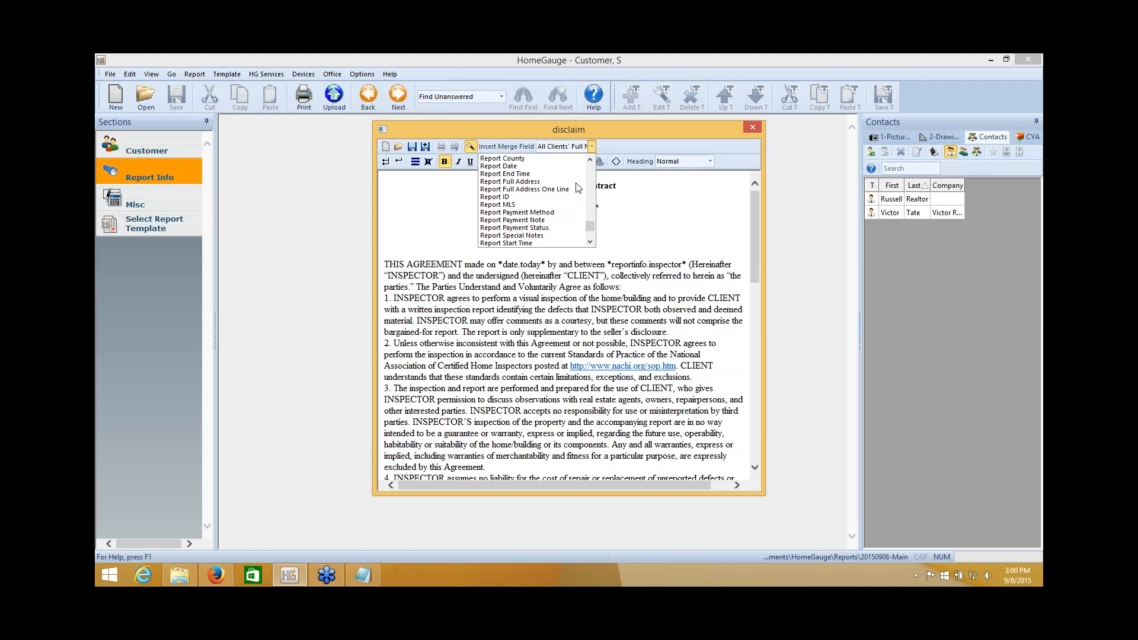
click(522, 182)
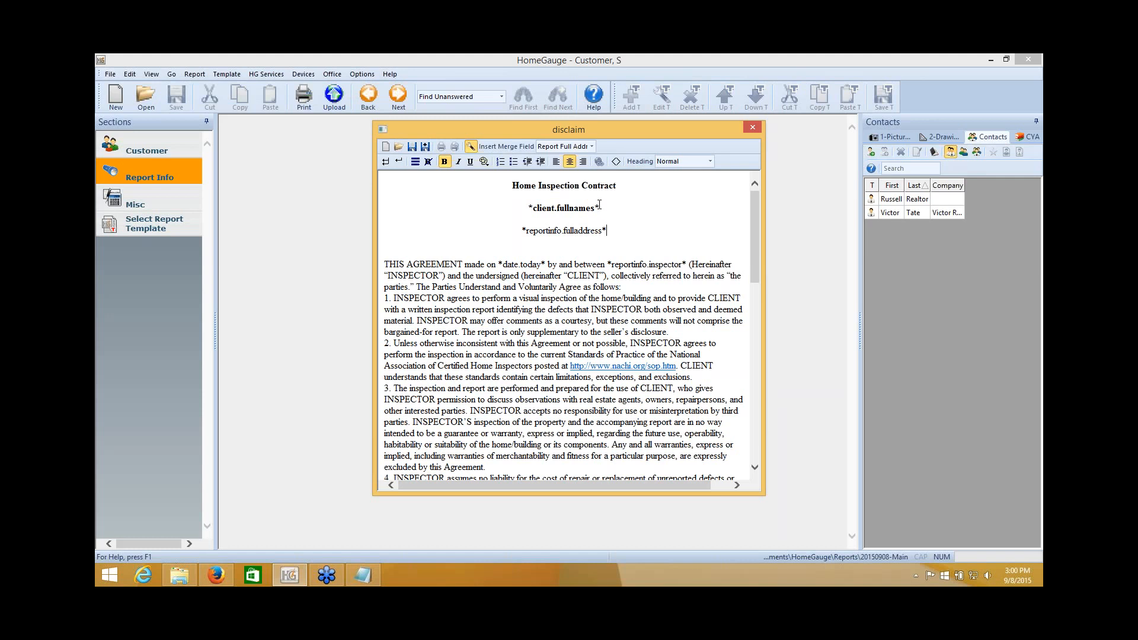
Save the disclaim agreement and print-preview the Pre Inspection Agreement Only with merged client details.
click(752, 127)
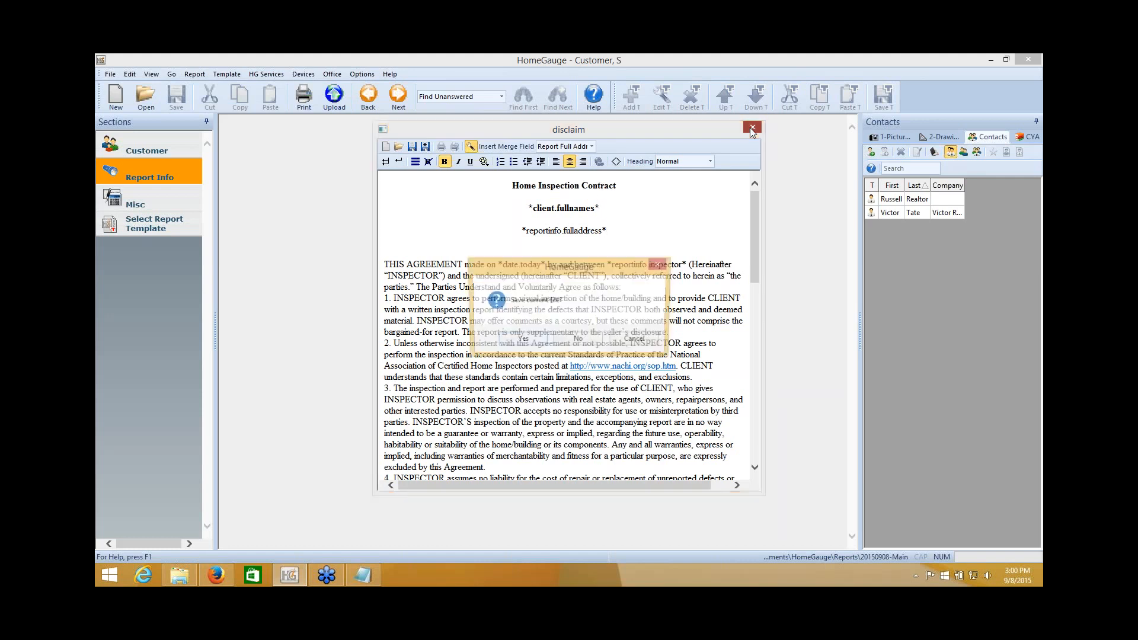
click(522, 341)
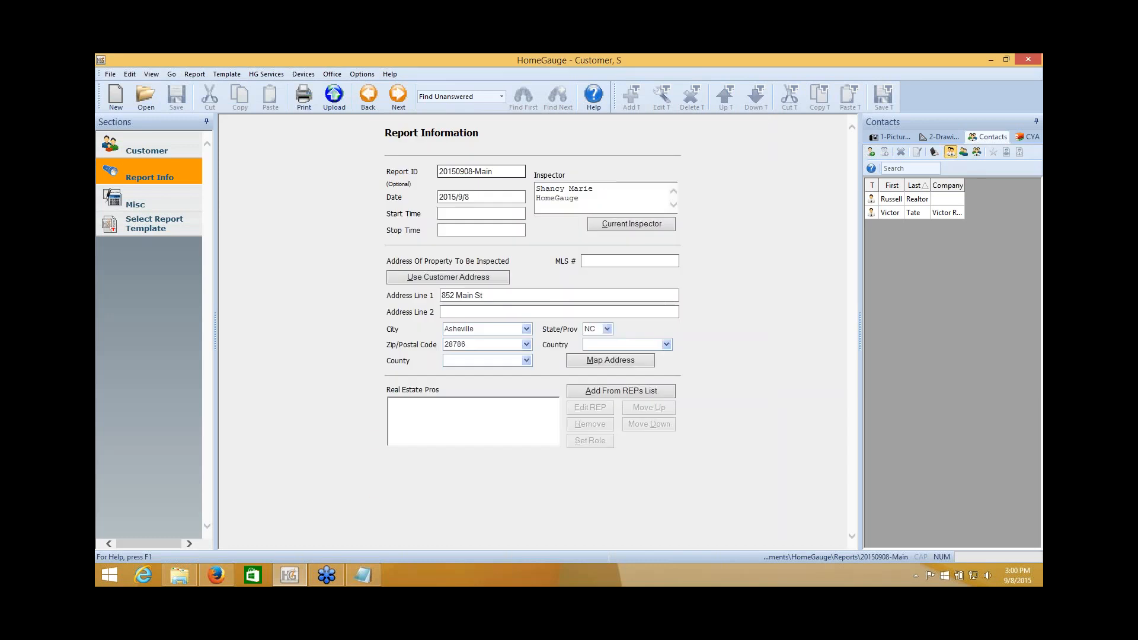
click(306, 102)
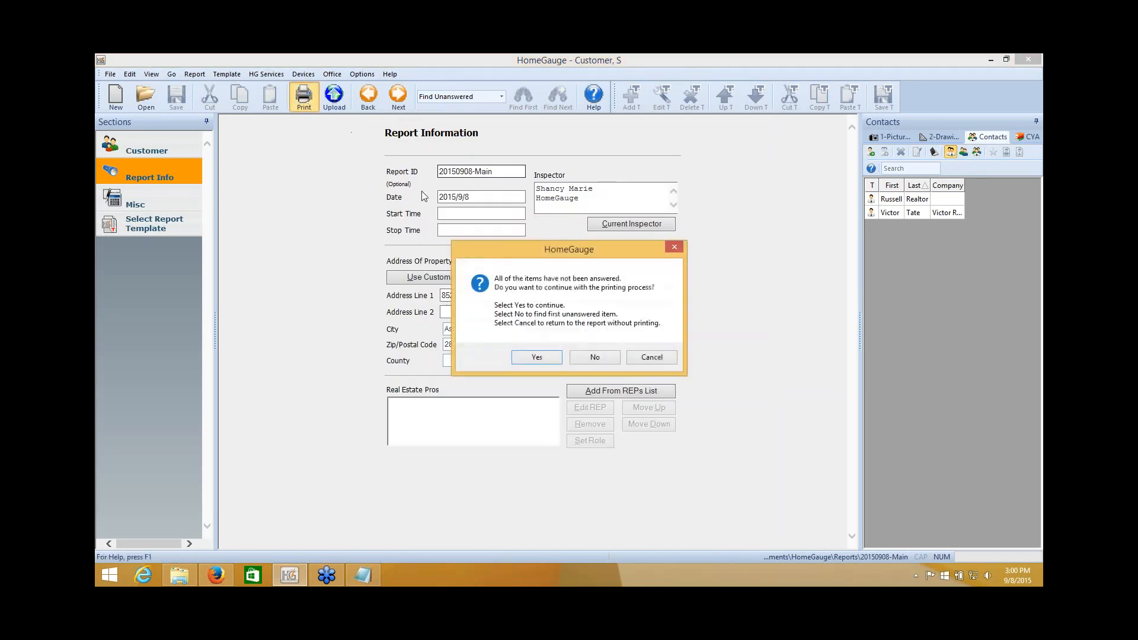
click(548, 358)
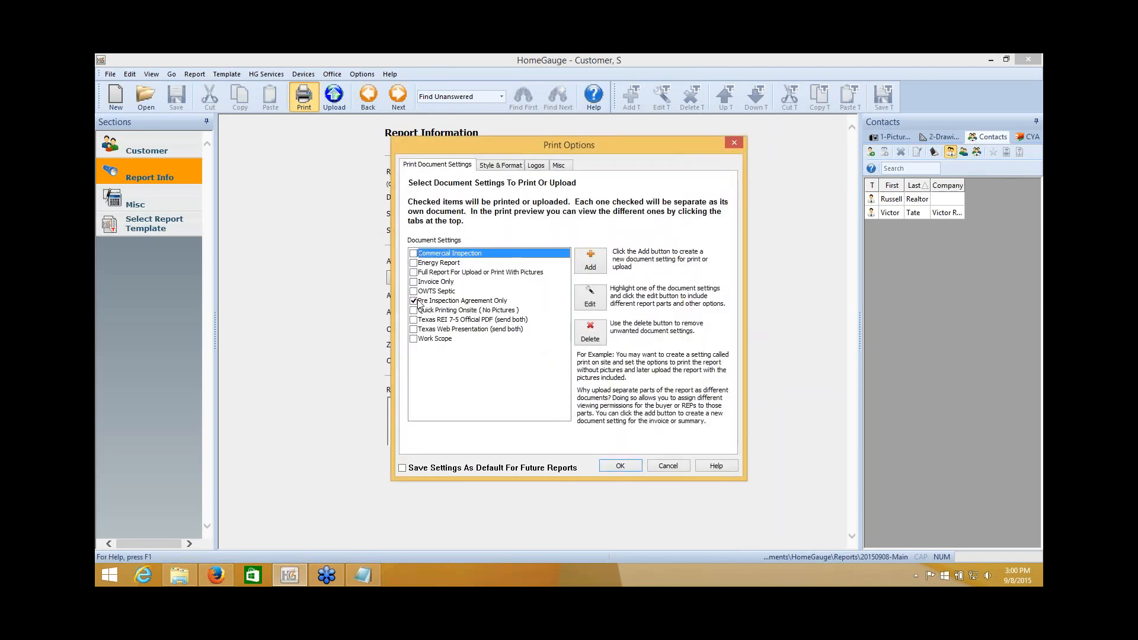
click(620, 466)
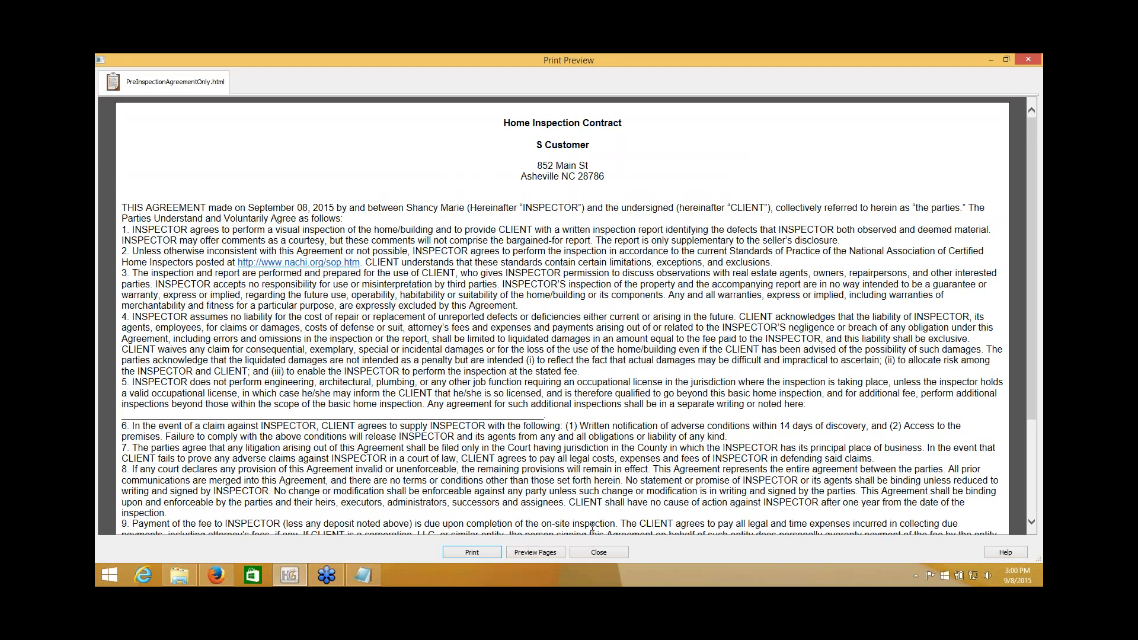
Close the contract print preview to return to Report Information.
click(596, 552)
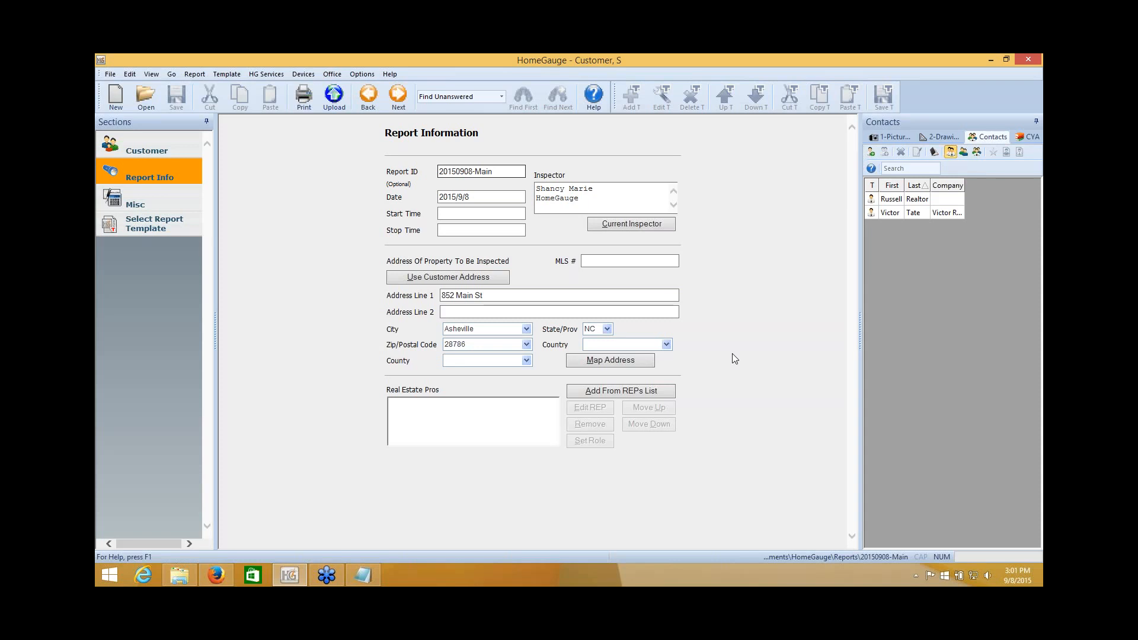
Switch to the Misc section to reach the Report Agreement and Attachments page.
click(1001, 173)
click(381, 247)
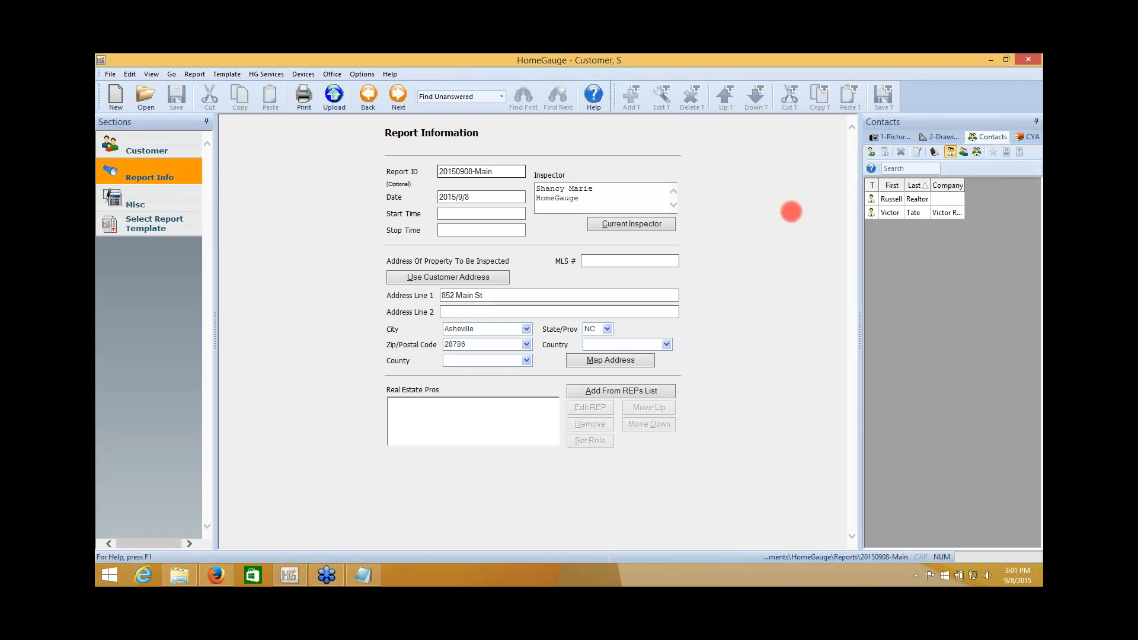
click(142, 199)
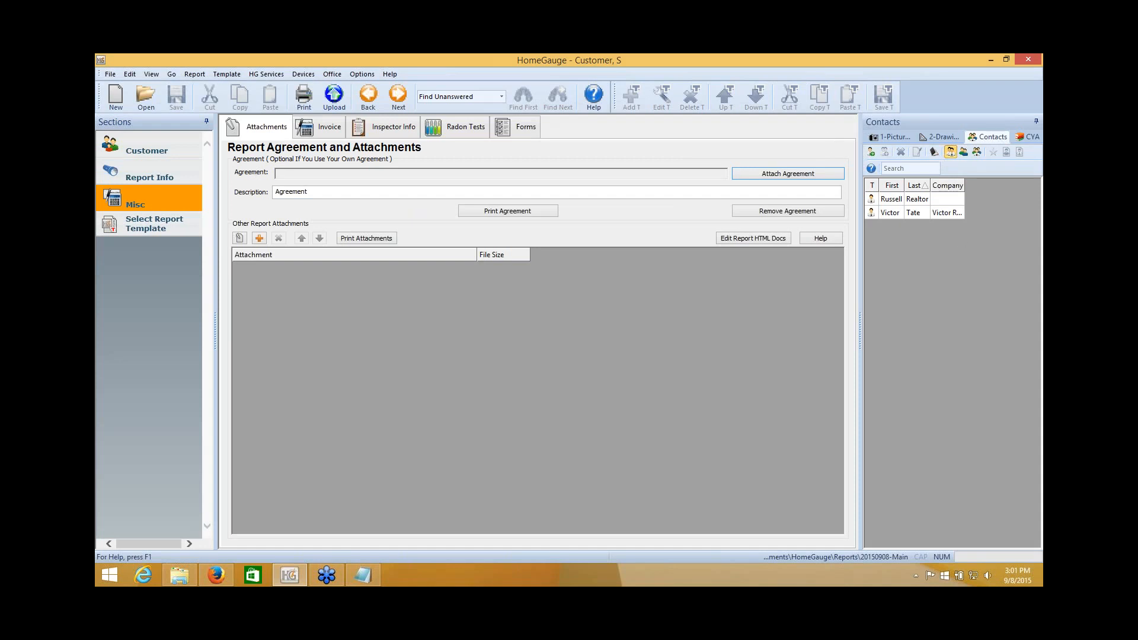
click(787, 174)
Attach Agreement 4-point.html as the report's agreement.
click(777, 173)
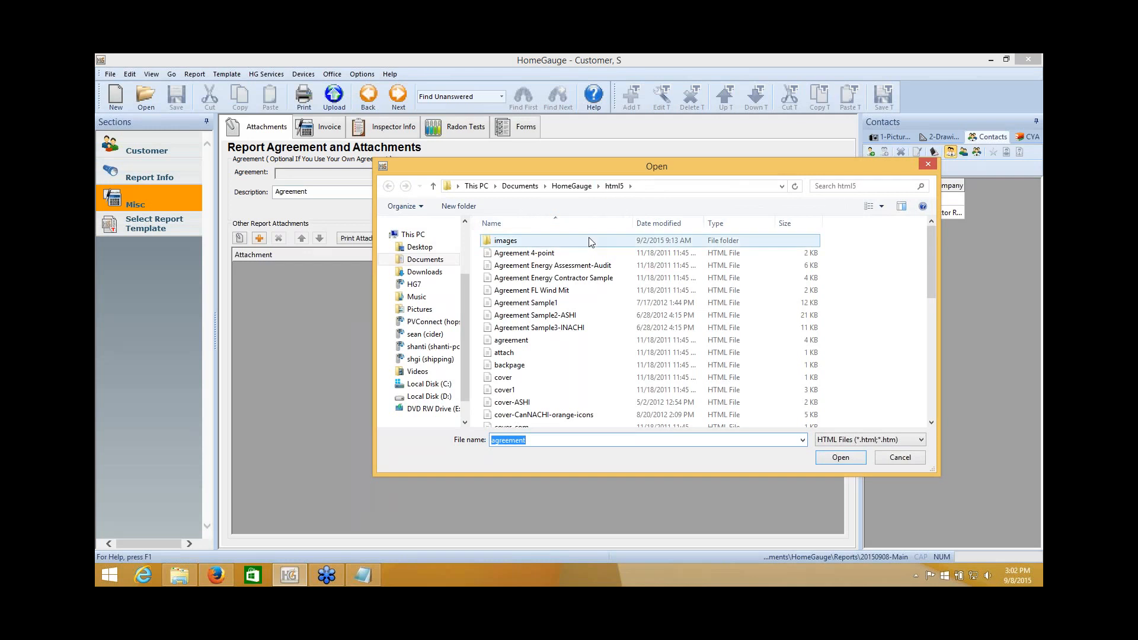
click(523, 255)
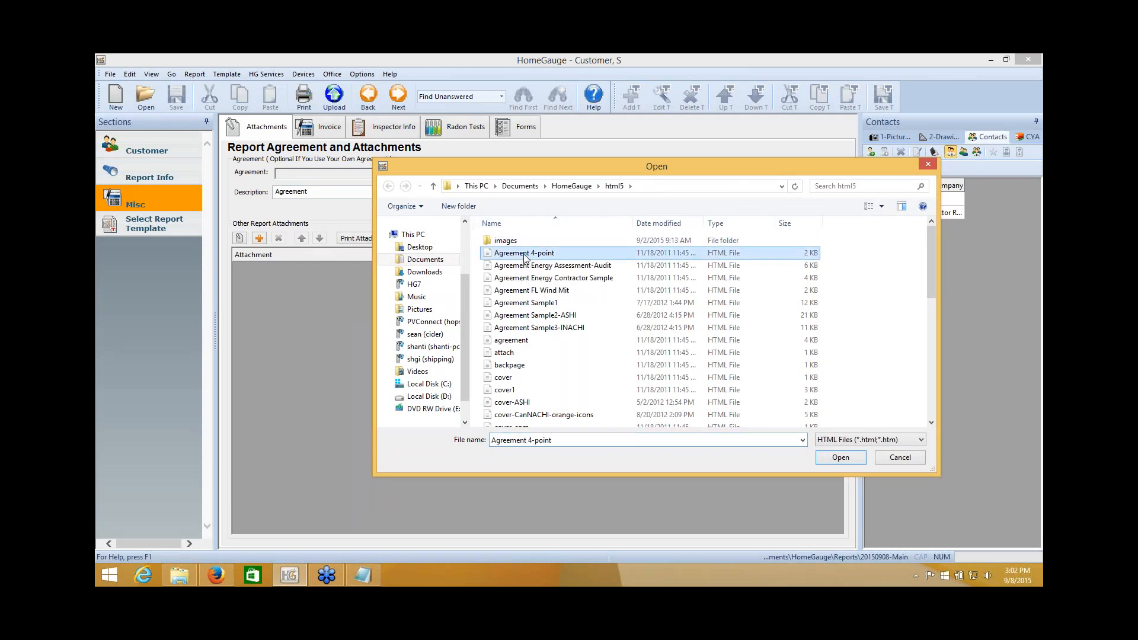
click(842, 457)
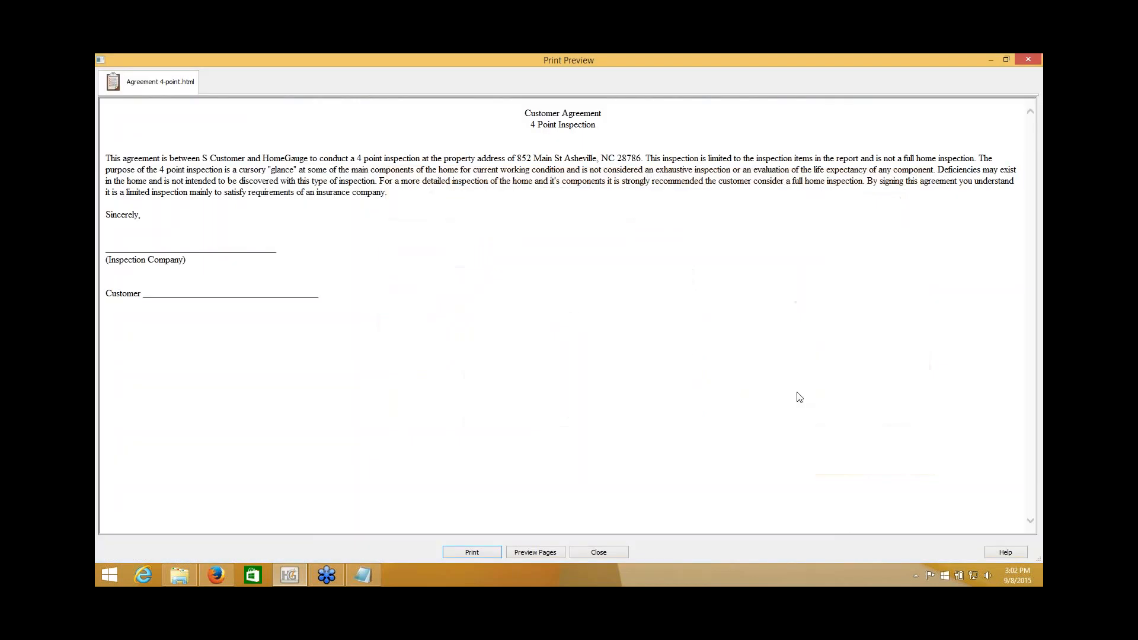
Check that the agreement preview shows the merged client and company names, then close it.
drag(106, 158, 437, 193)
click(290, 163)
drag(202, 159, 285, 159)
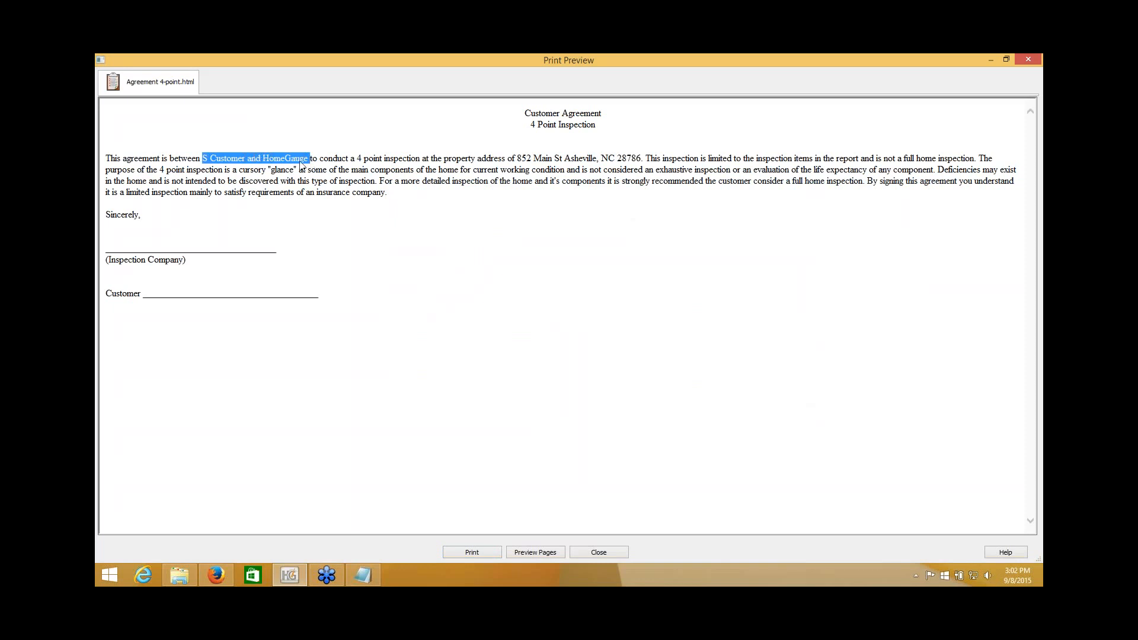
click(302, 162)
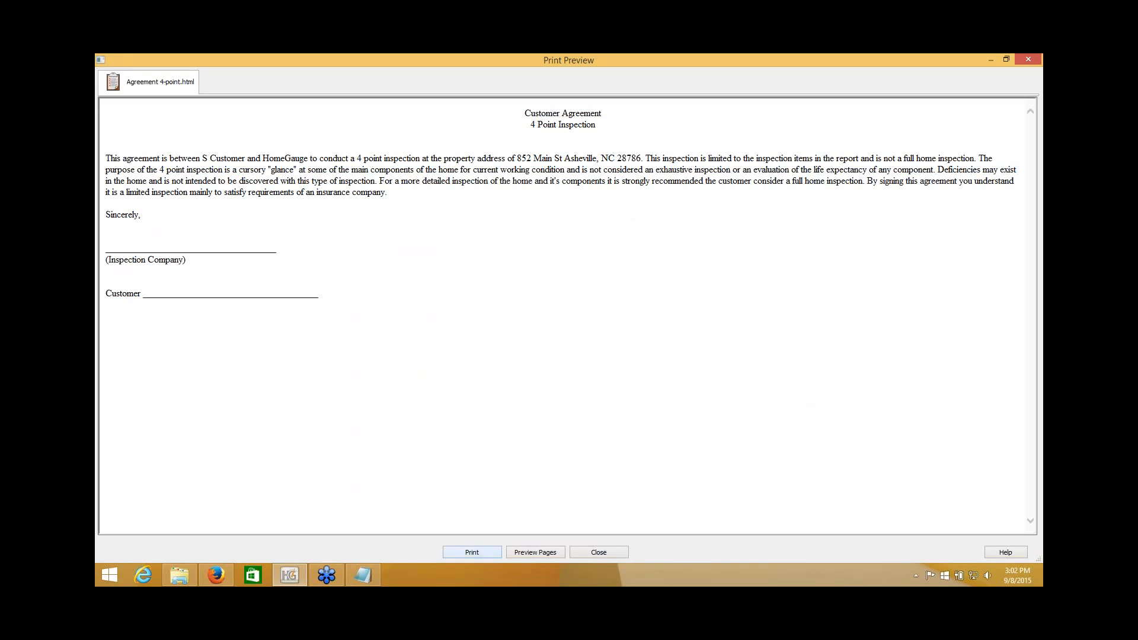
click(614, 549)
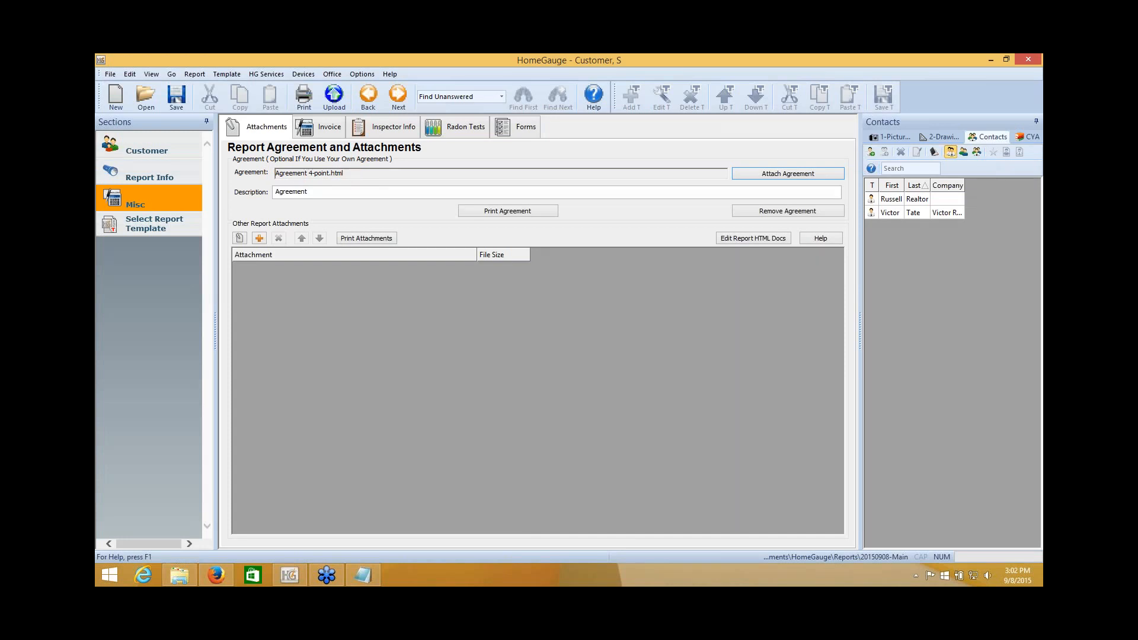
click(305, 101)
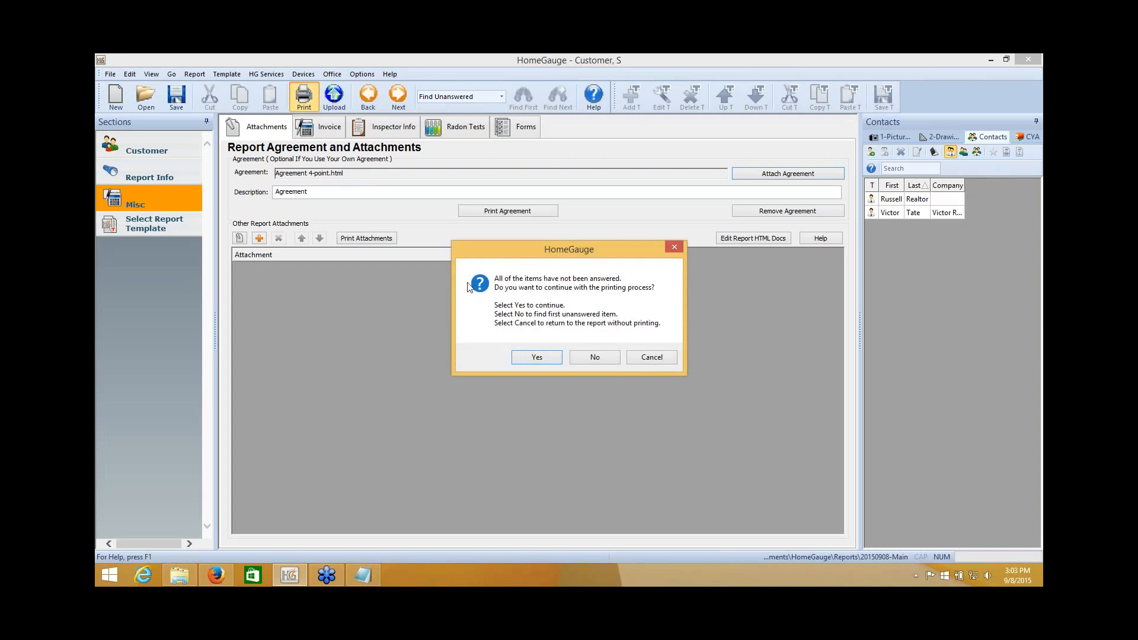
click(535, 358)
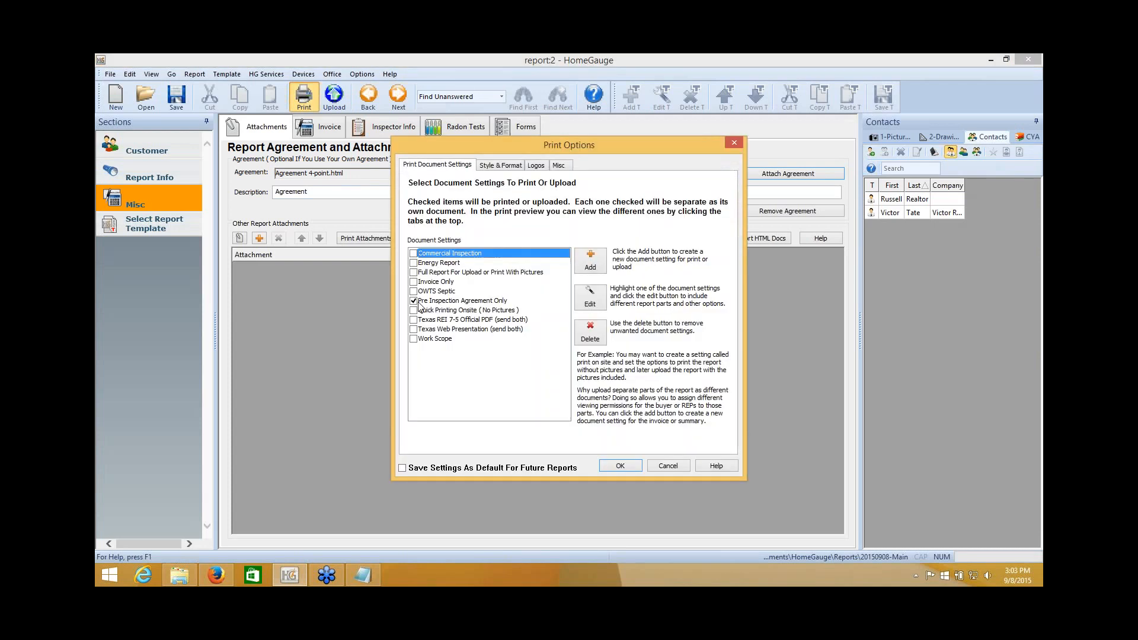
click(442, 301)
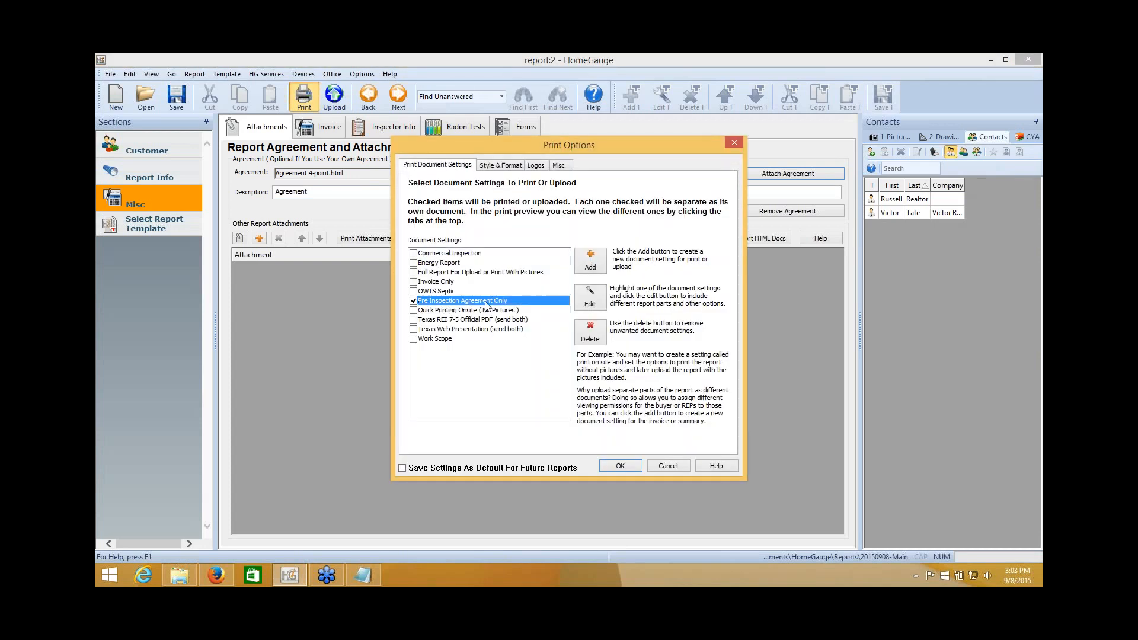
click(620, 467)
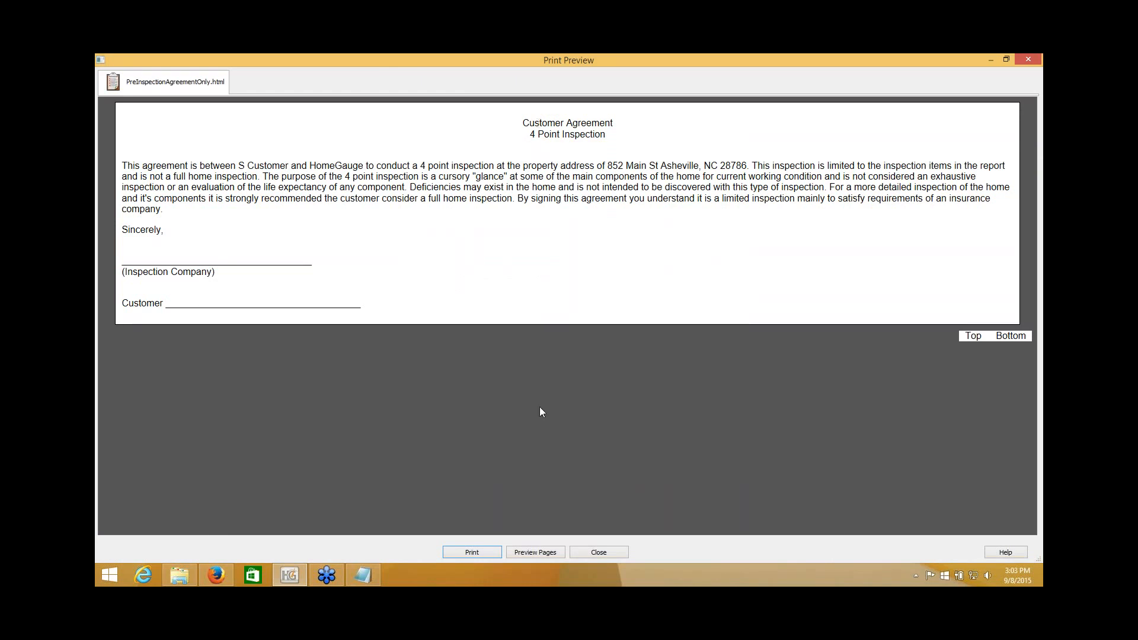
click(598, 552)
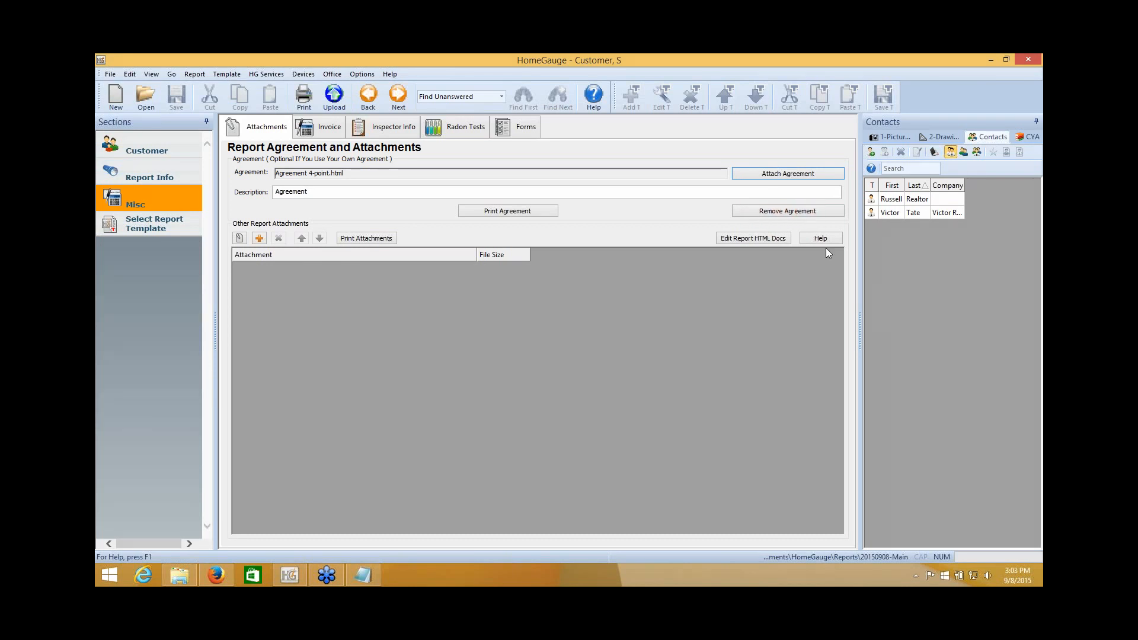
Remove the 4-point agreement and print-preview the report, confirming the Home Inspection Contract returns.
click(797, 211)
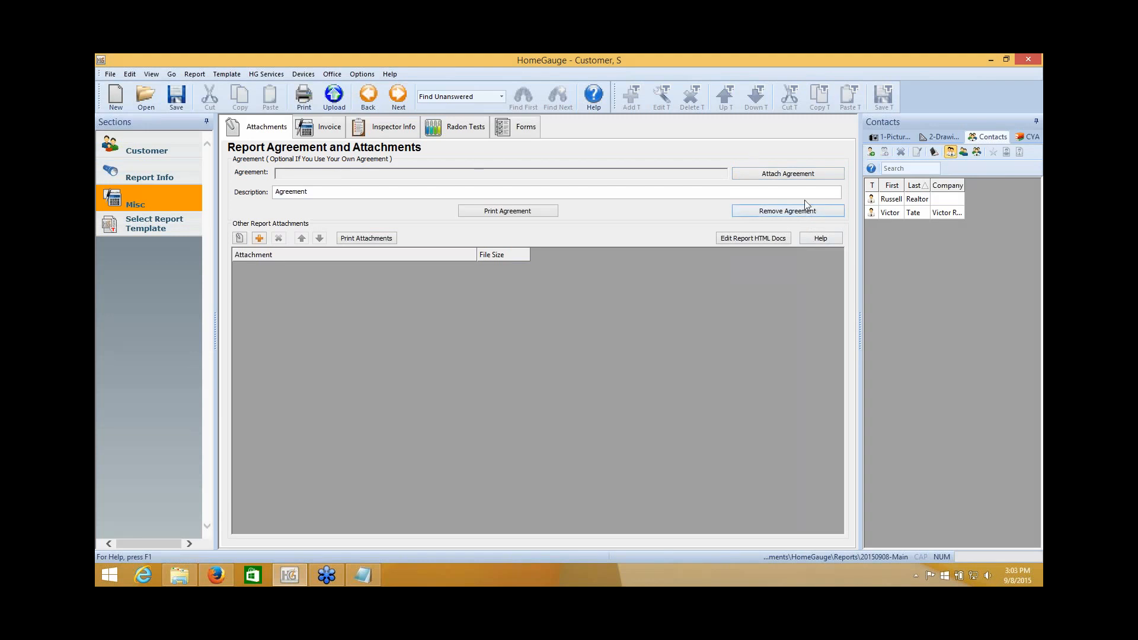
click(303, 96)
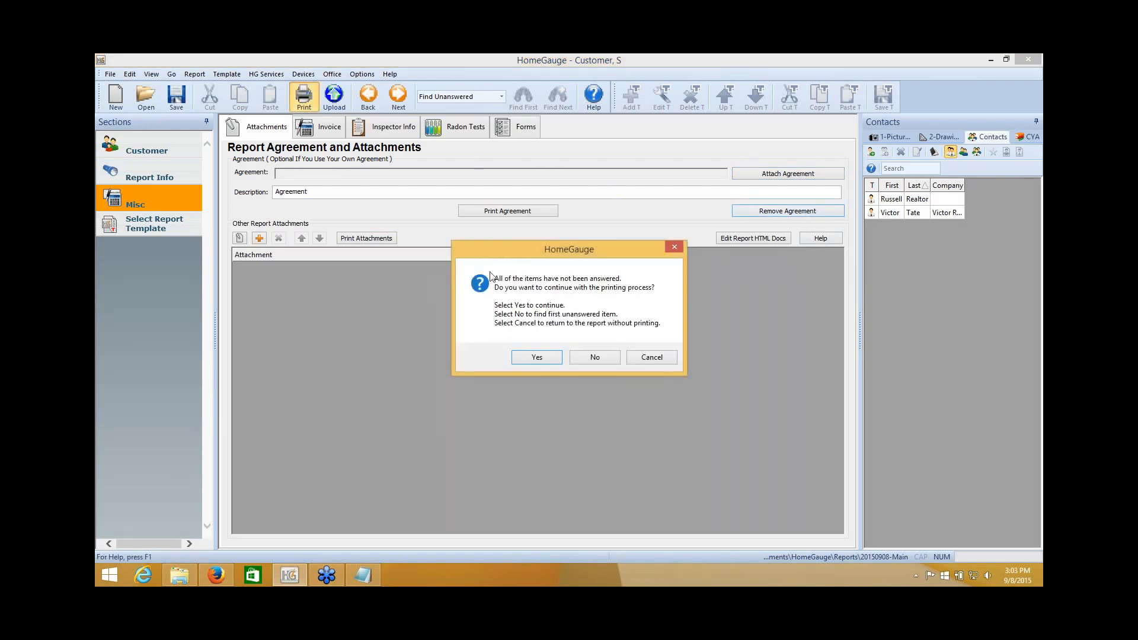
click(550, 357)
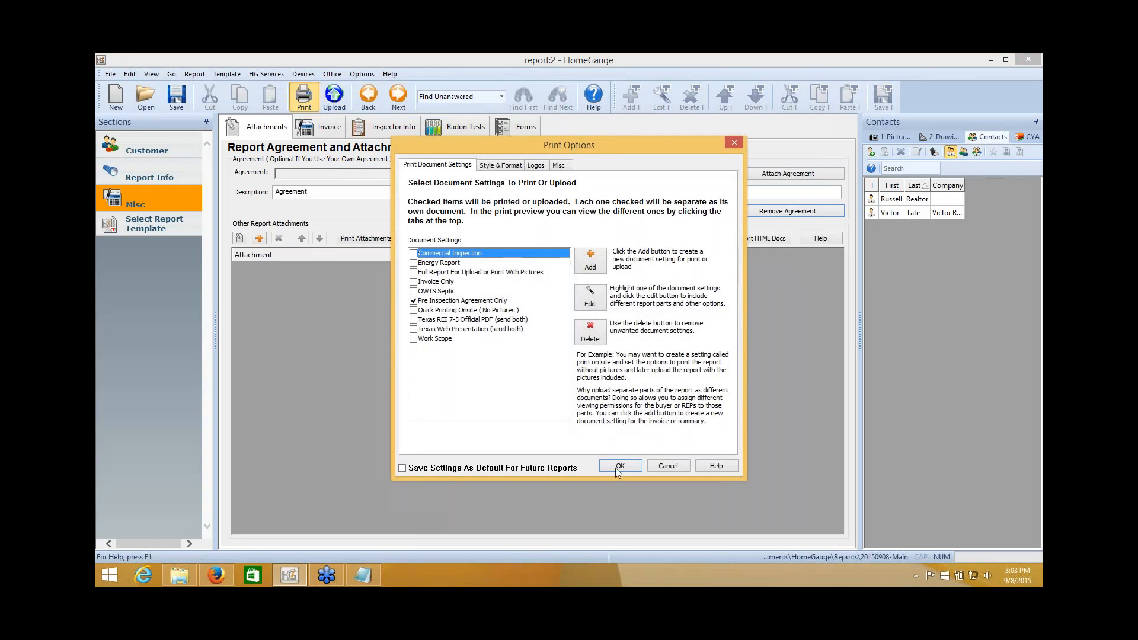
click(619, 466)
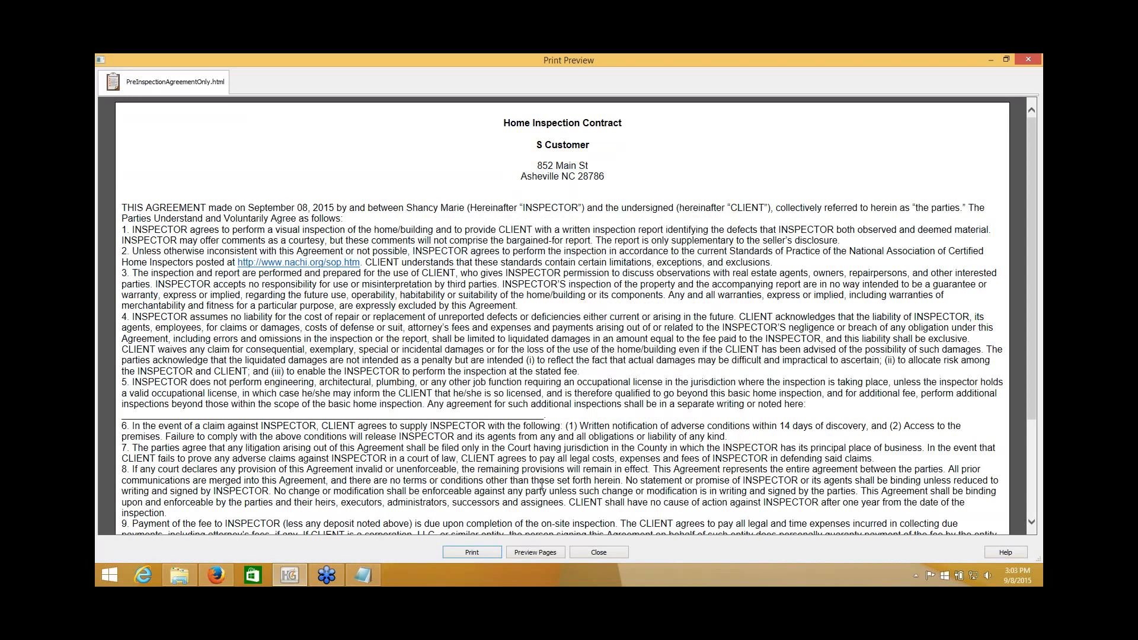
click(599, 552)
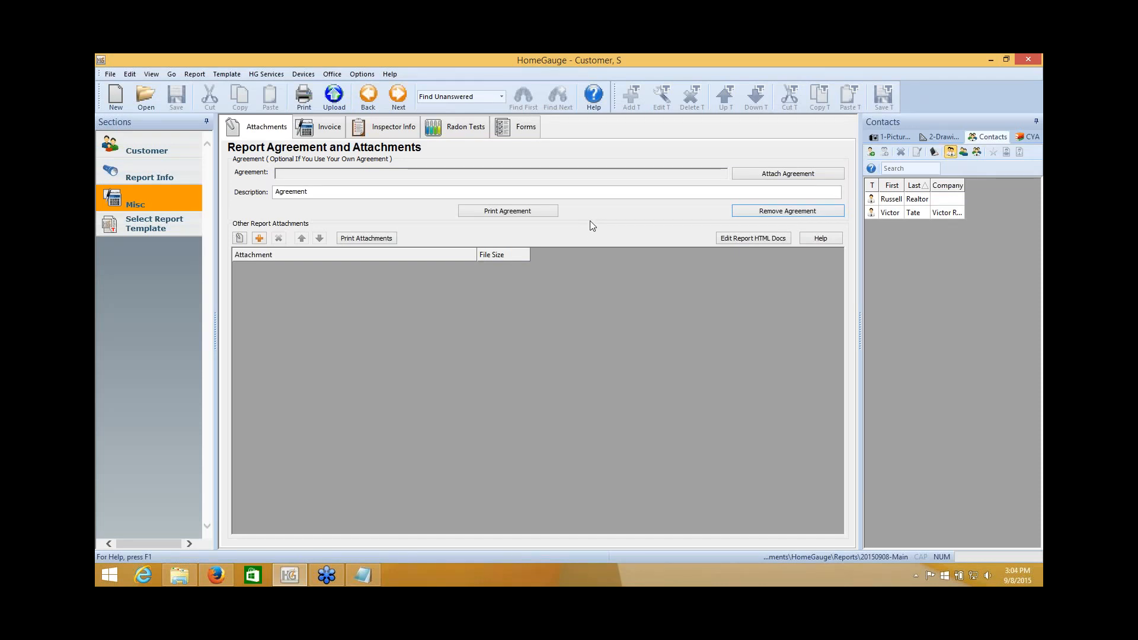
Upload the report to the server despite unanswered items, accepting the default print options.
click(334, 96)
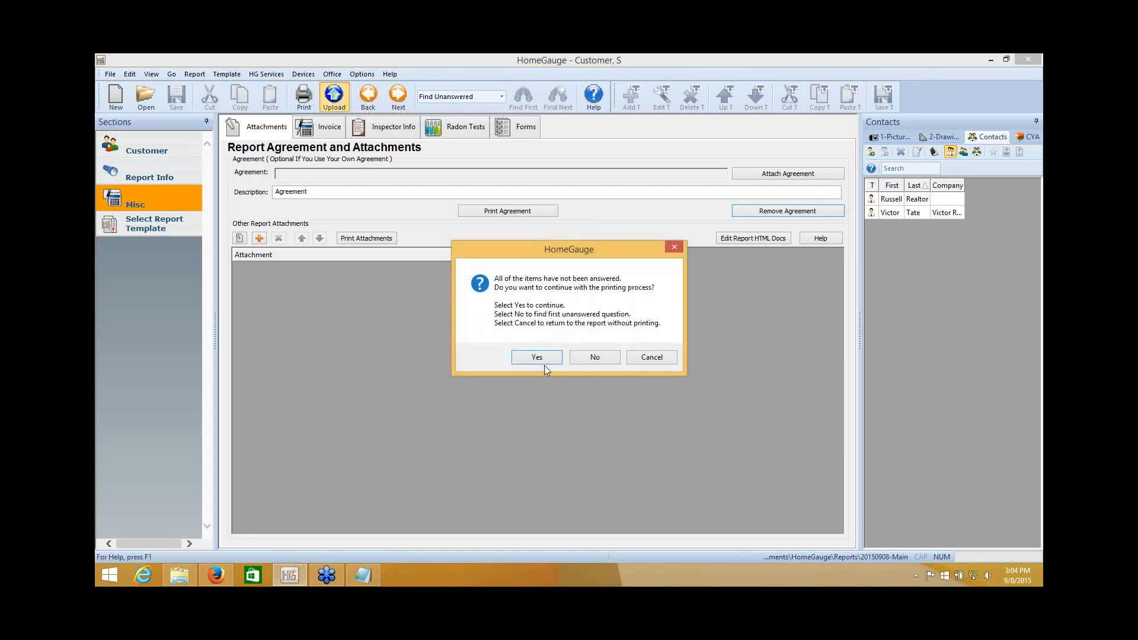
click(536, 358)
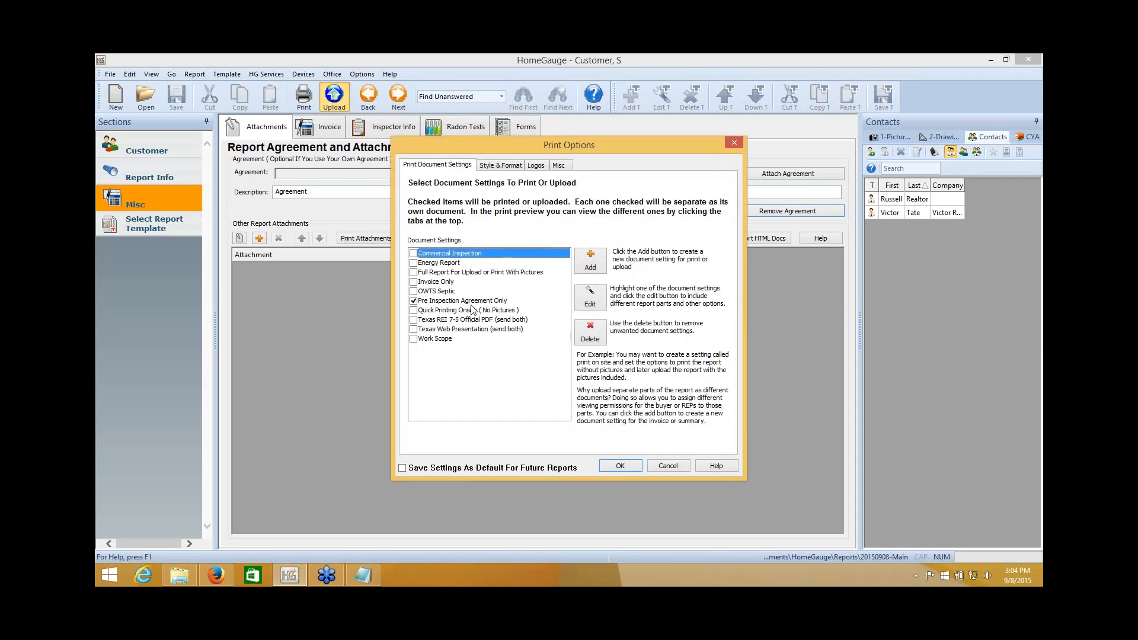
click(627, 467)
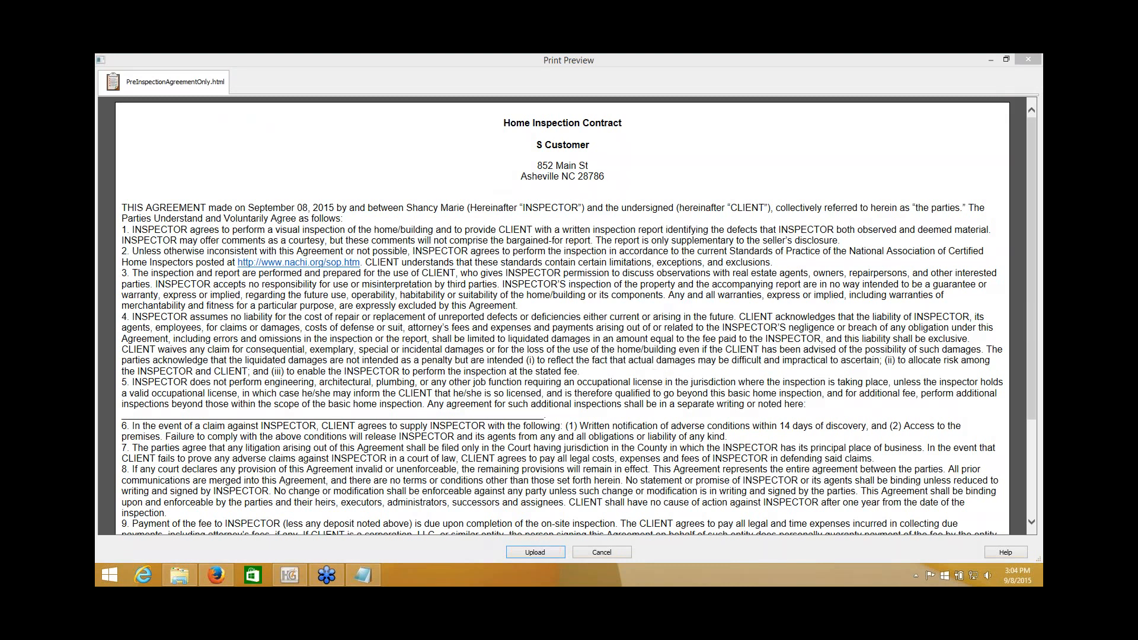
click(540, 553)
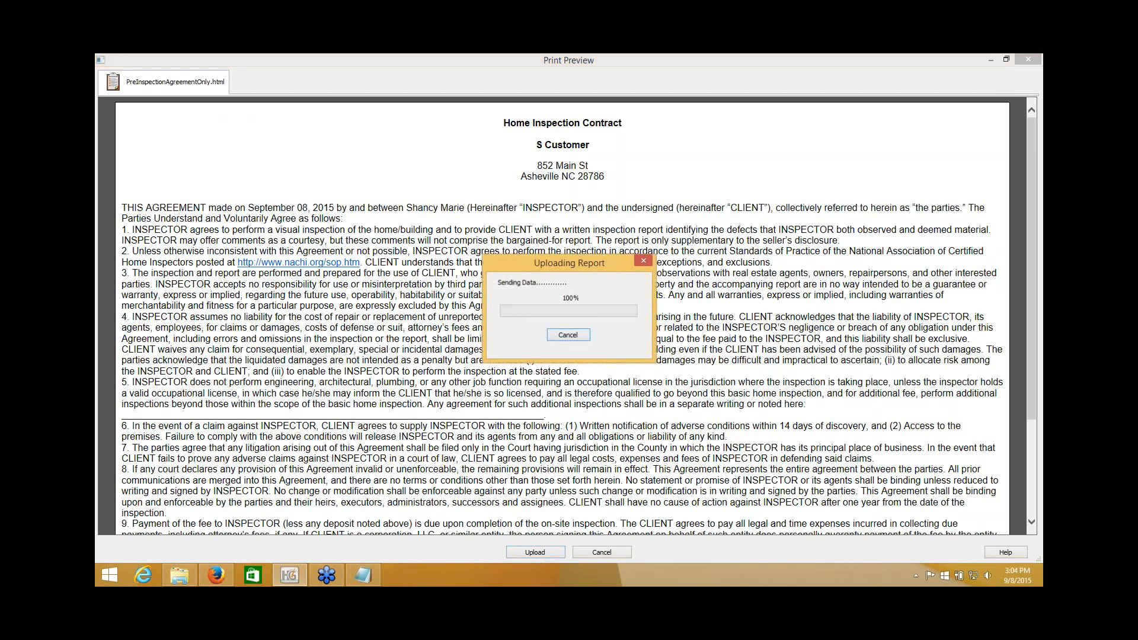